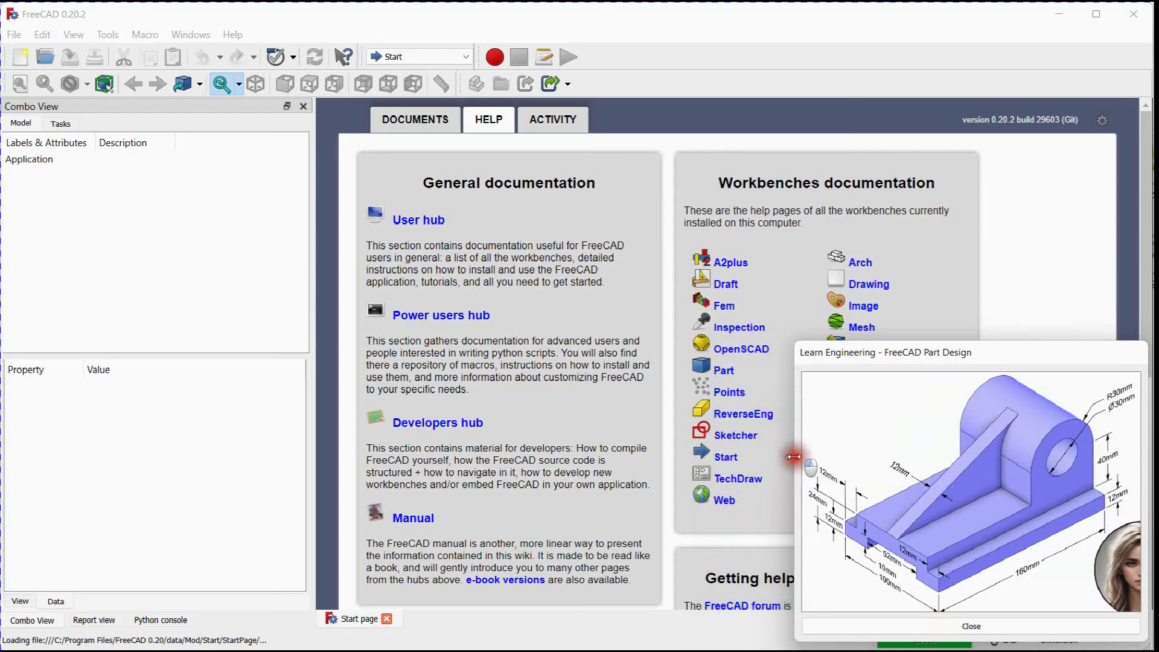
# - Switch to the Part Design workbench and create a new document containing a new body
pyautogui.click(403, 55)
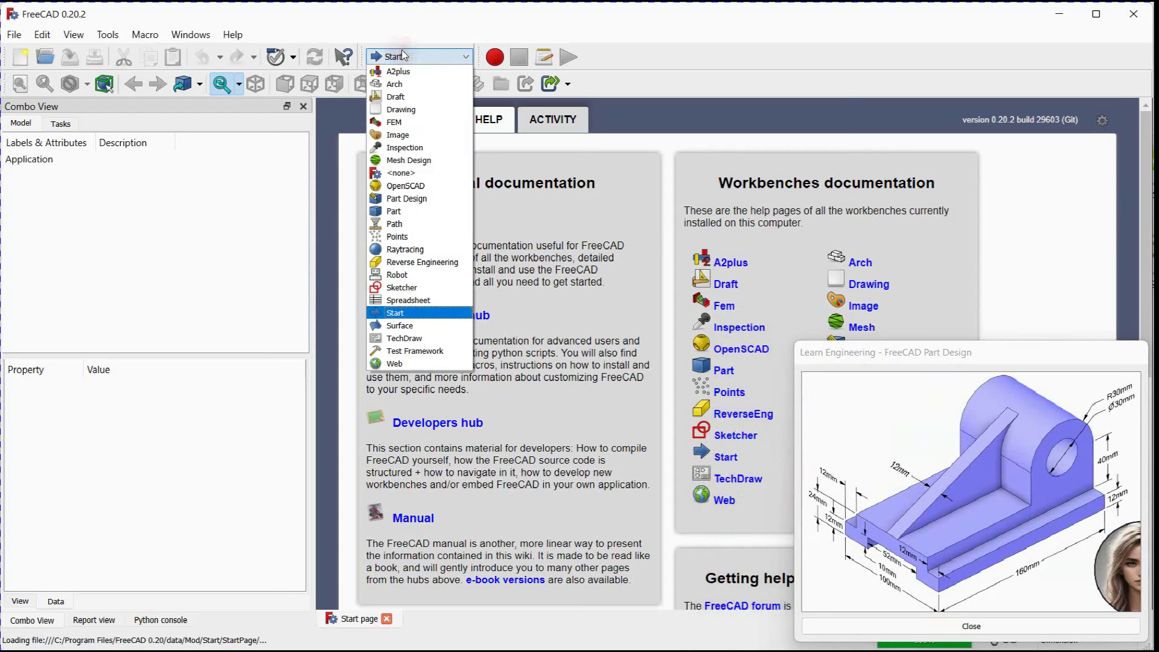
pyautogui.click(417, 197)
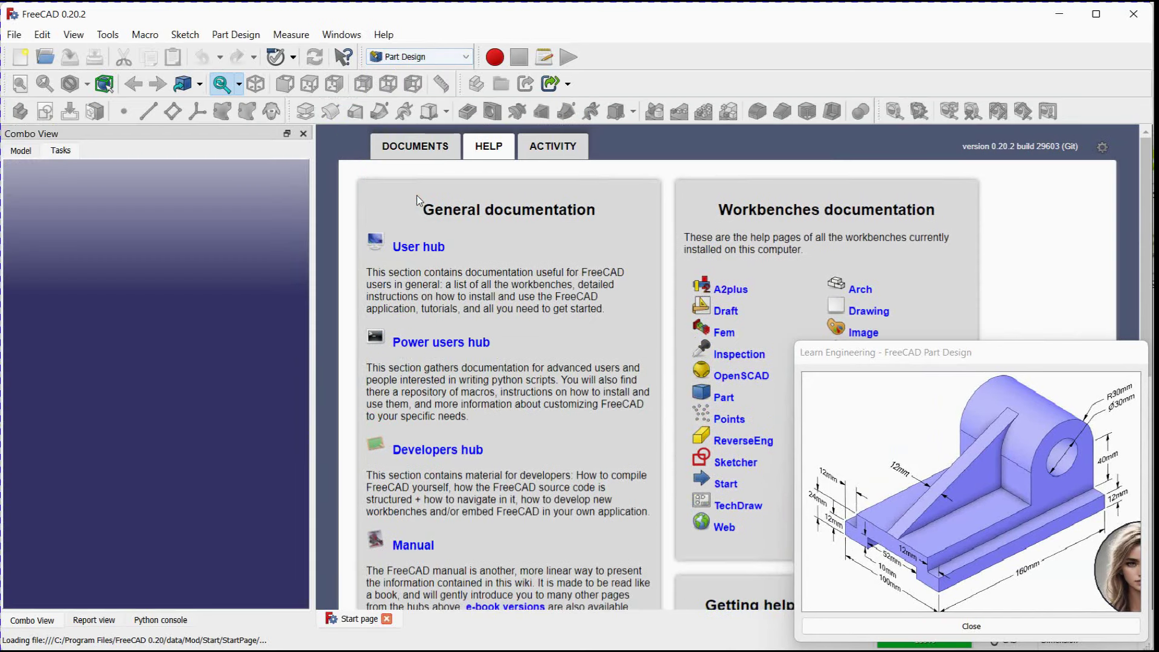
pyautogui.click(22, 57)
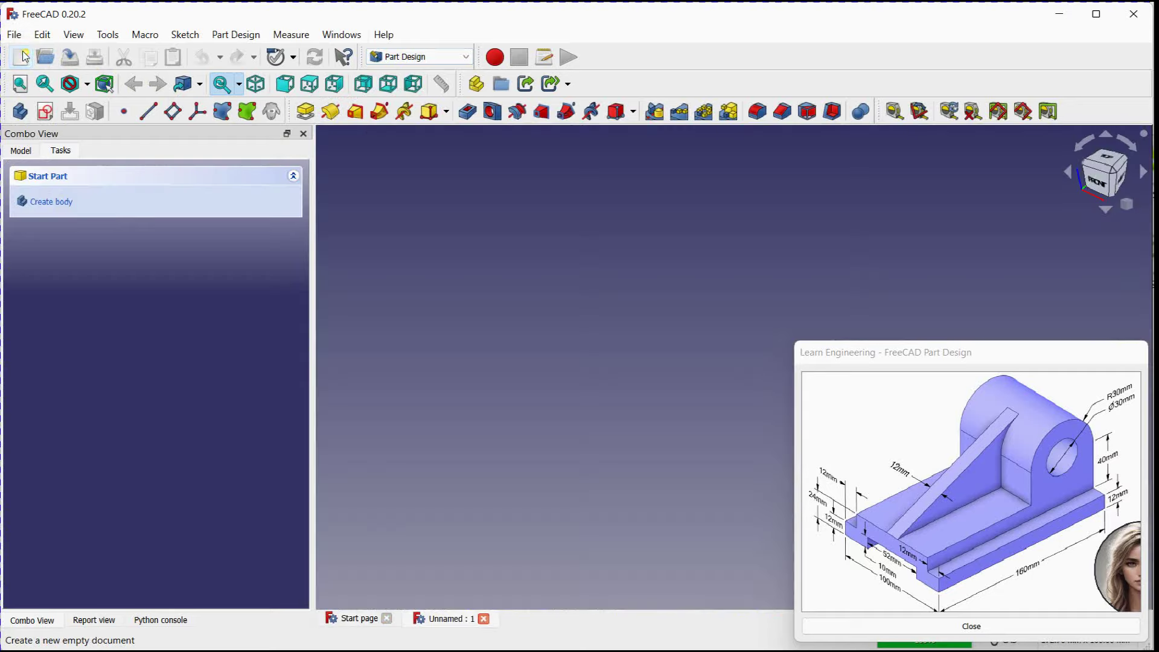
pyautogui.click(18, 112)
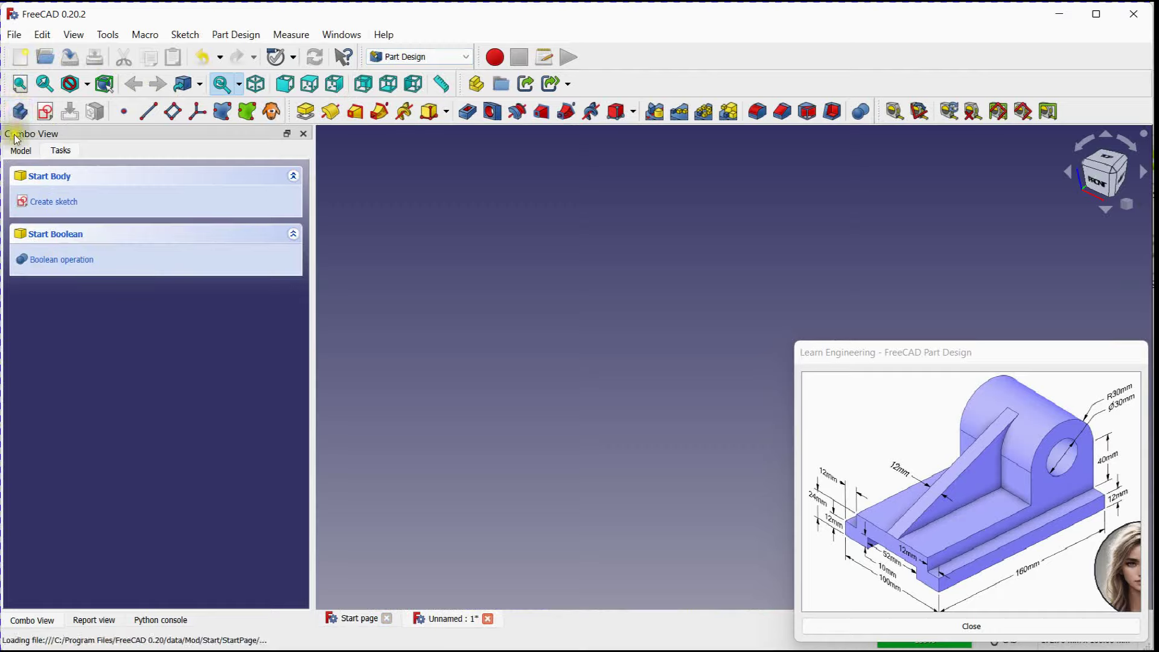
# - Create a new sketch in the body on the YZ plane
pyautogui.click(40, 203)
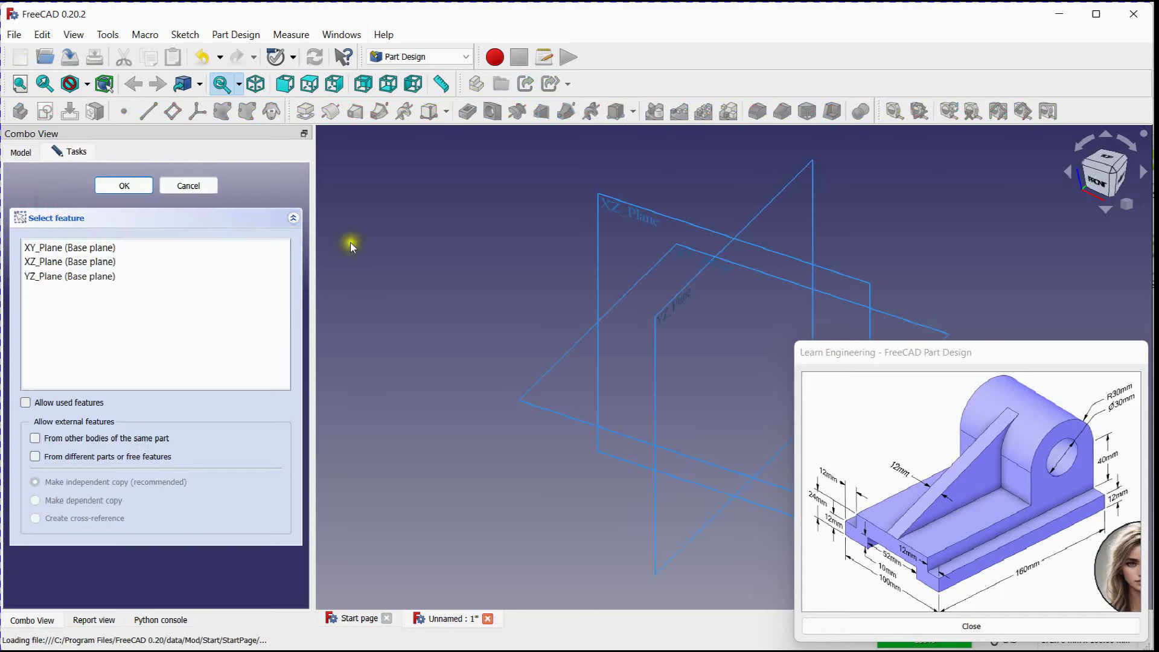
pyautogui.scroll(-1, 487, 234)
pyautogui.moveTo(487, 234); pyautogui.dragTo(375, 237, button='middle')
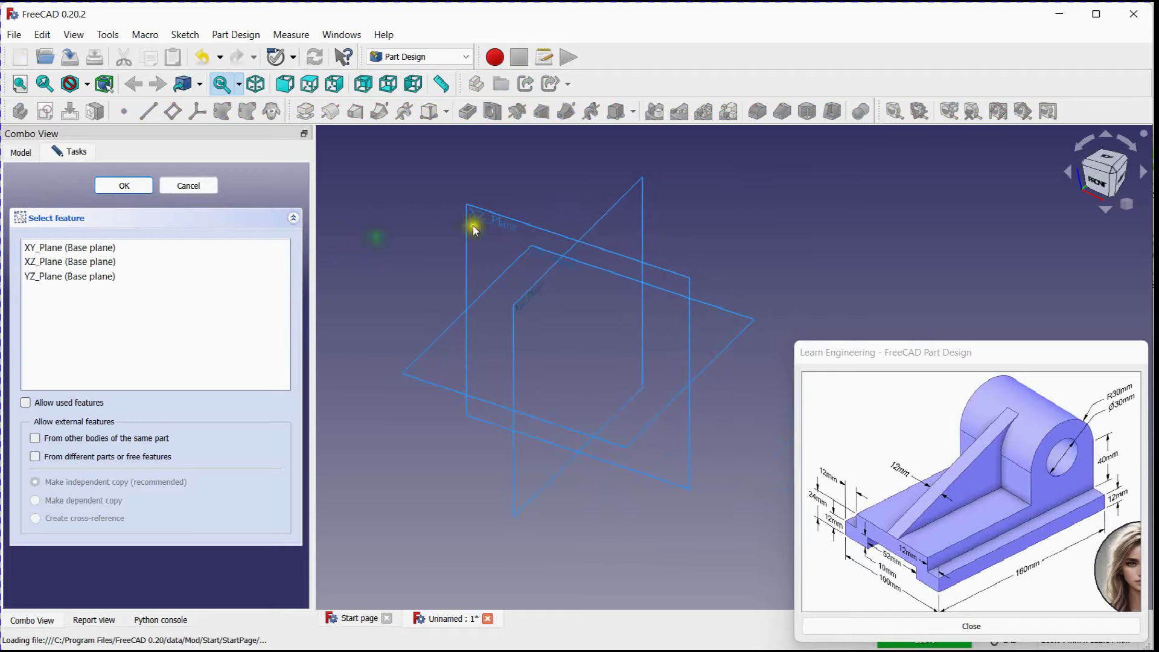
pyautogui.click(621, 197)
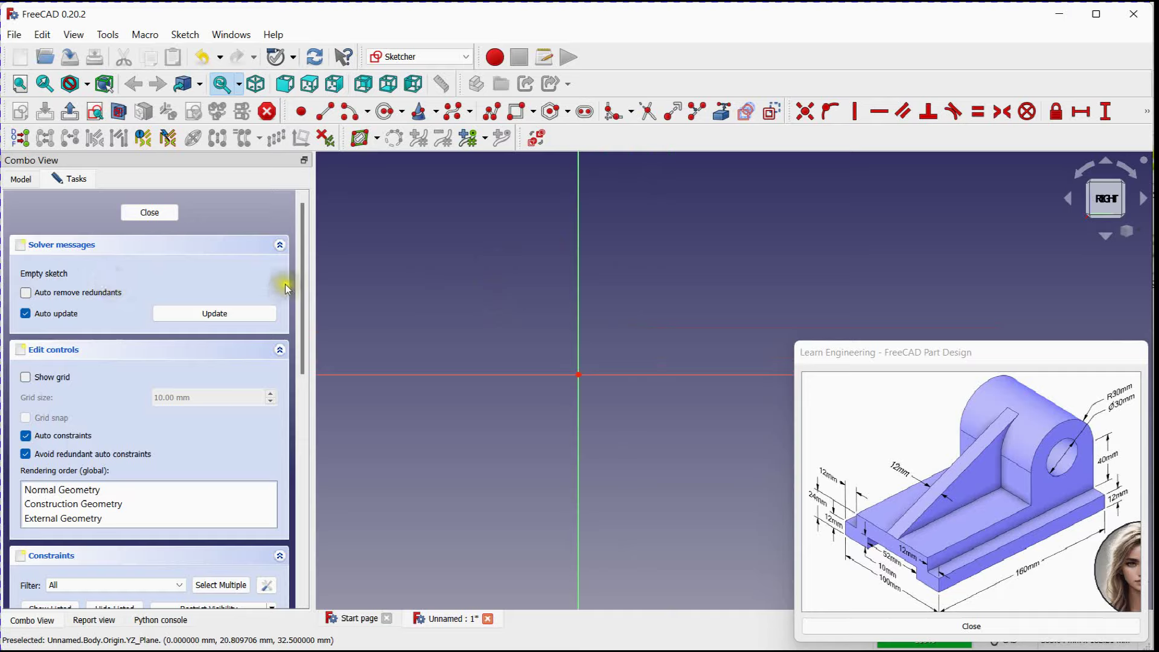
# - Configure the sketch's edit controls with auto constraints off and a visible grid of 5 mm spacing
pyautogui.moveTo(303, 280); pyautogui.dragTo(310, 337)
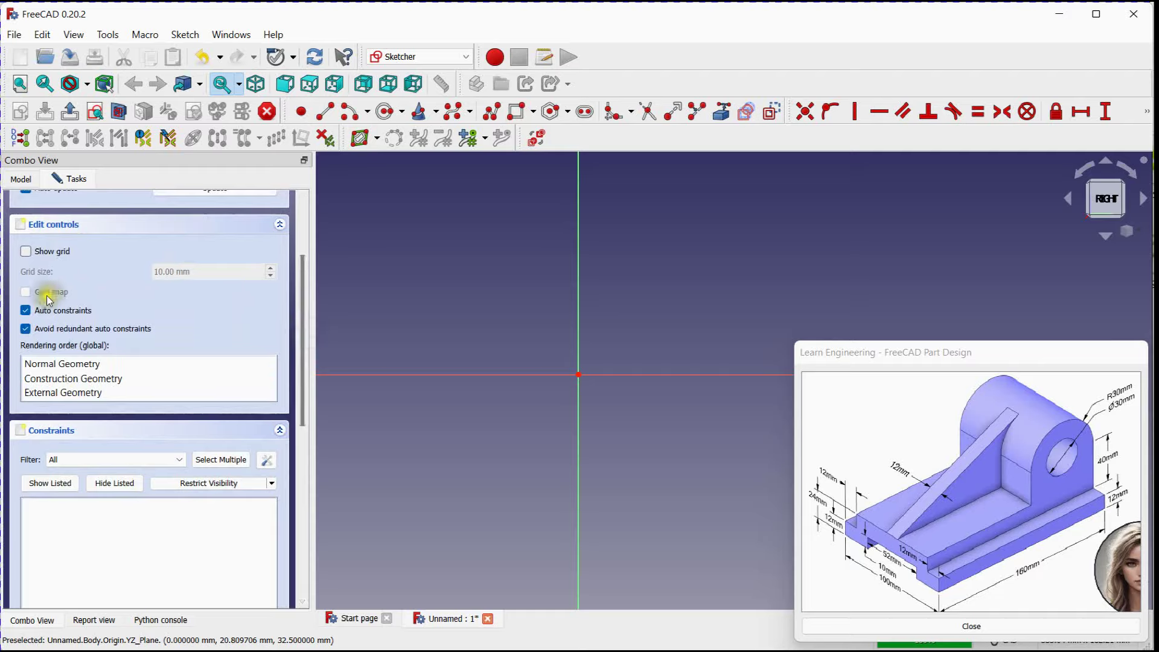
pyautogui.click(26, 311)
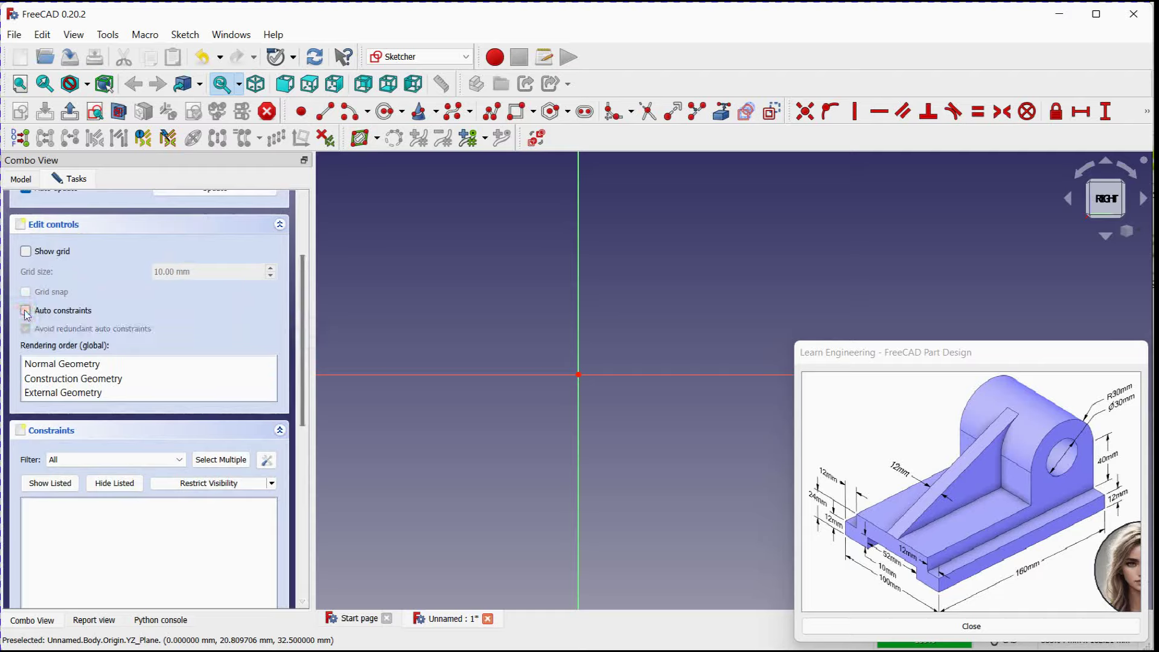
pyautogui.click(25, 251)
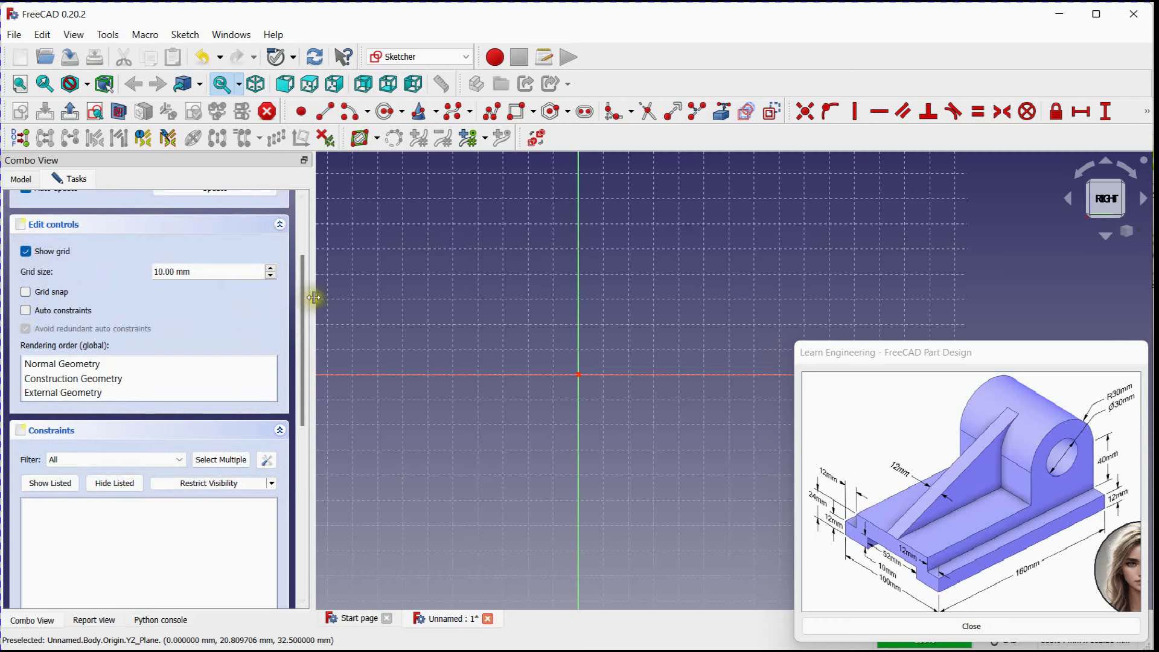
pyautogui.scroll(-7, 223, 267)
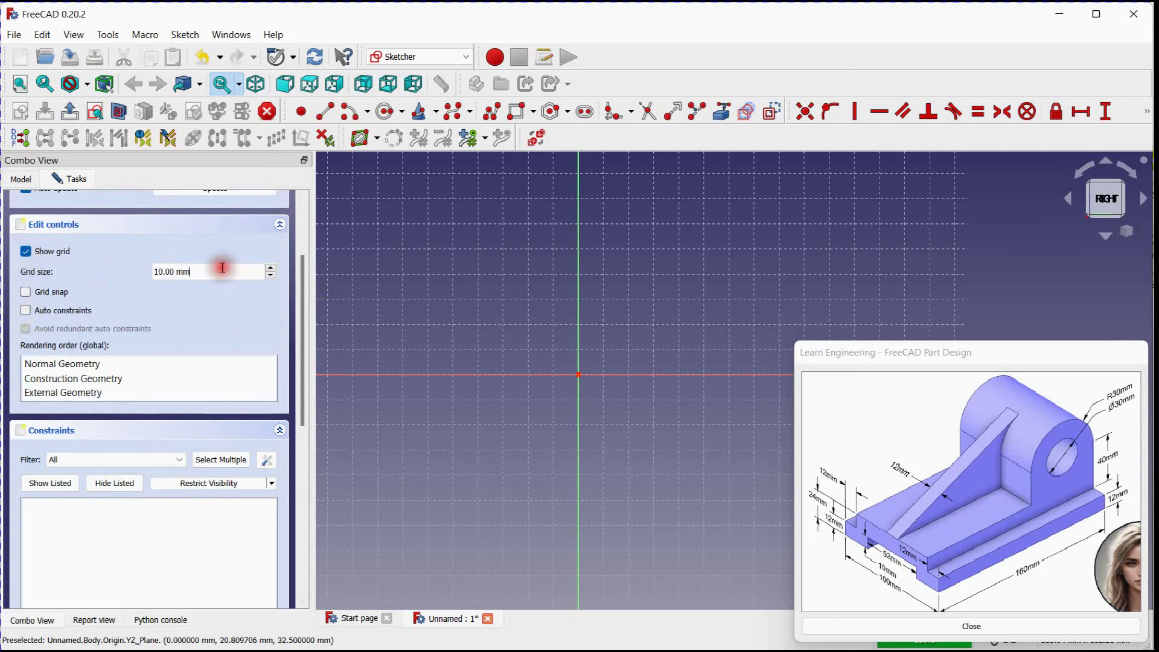
pyautogui.scroll(2, 223, 268)
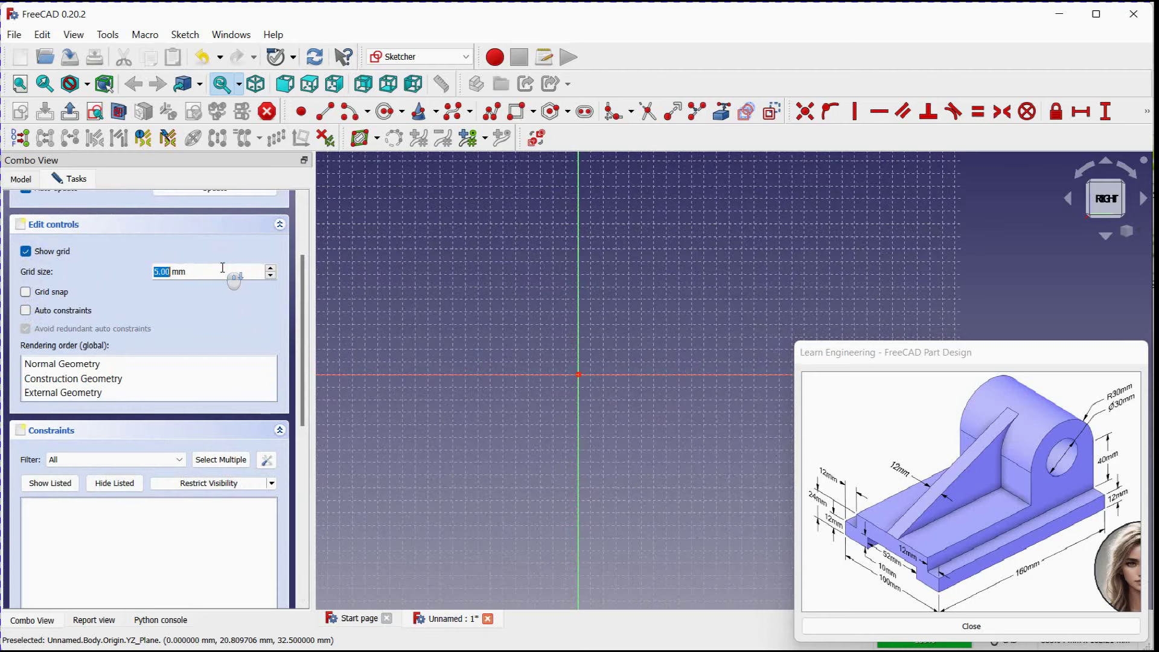
pyautogui.moveTo(307, 333); pyautogui.dragTo(322, 489)
pyautogui.scroll(1, 647, 355)
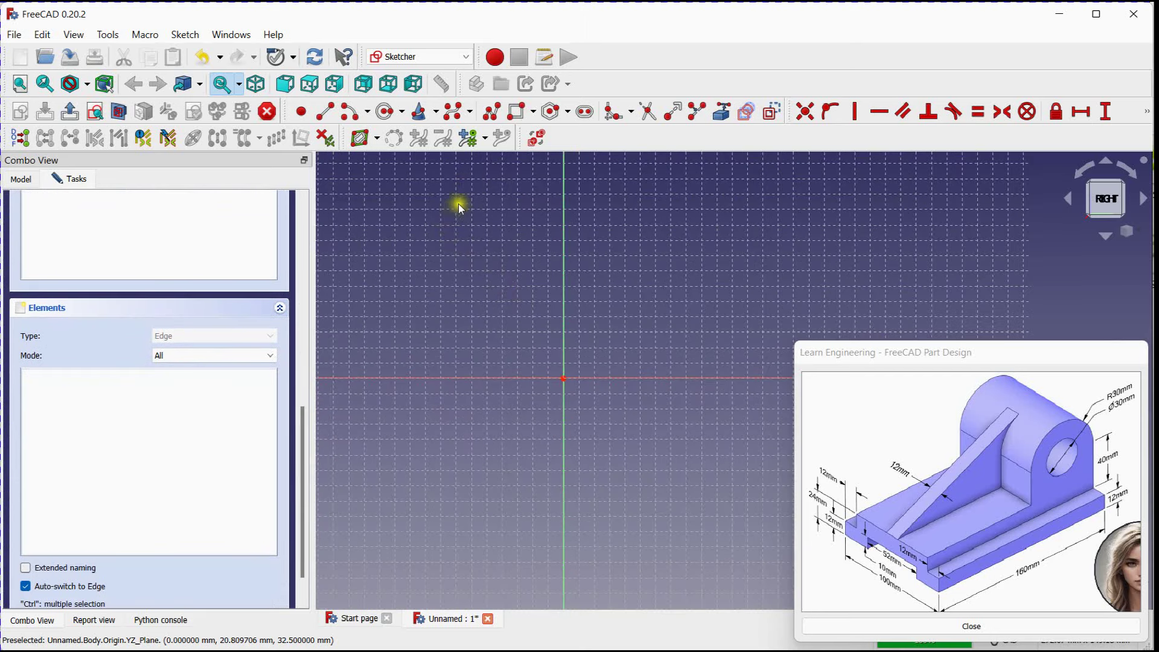
# - Draw a closed 12-line polyline around the origin, about 163 mm wide, outlining a base with stepped sides and a central bottom slot
pyautogui.click(493, 113)
pyautogui.scroll(-1, 479, 280)
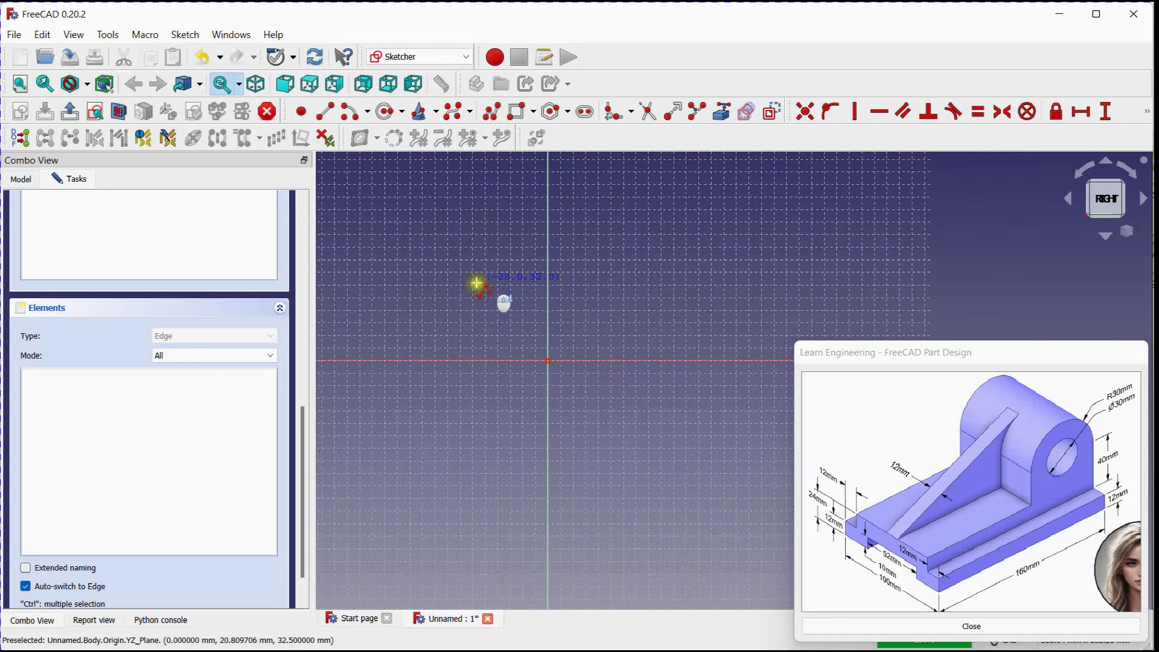
pyautogui.click(354, 391)
pyautogui.click(355, 424)
pyautogui.click(470, 429)
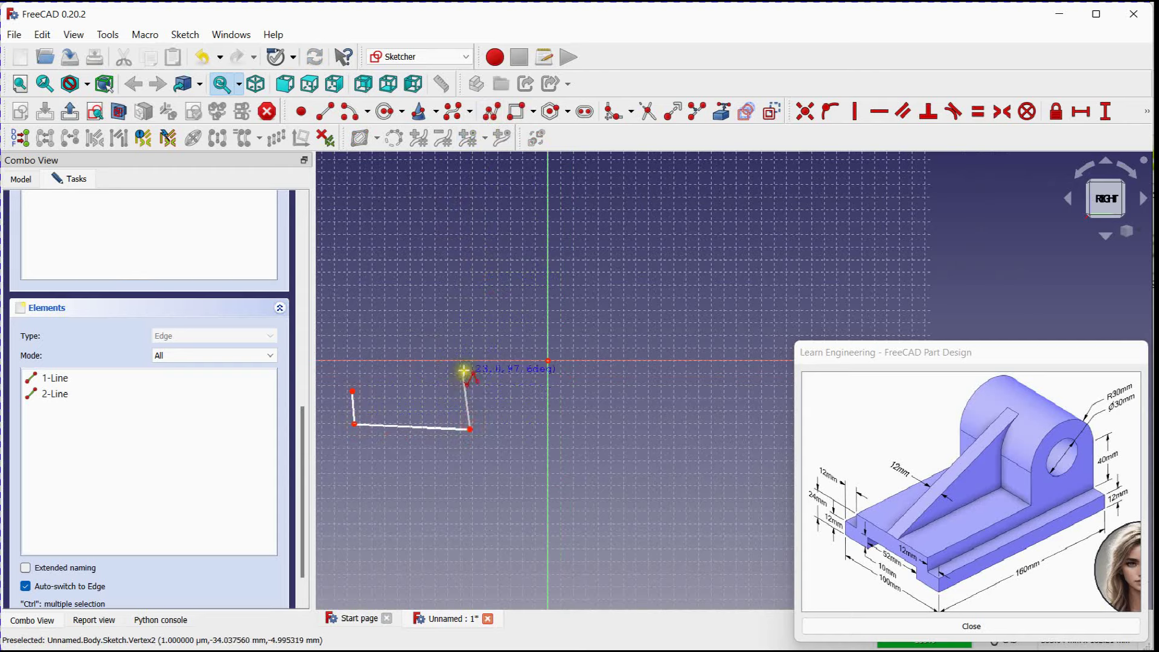
pyautogui.click(465, 392)
pyautogui.click(667, 396)
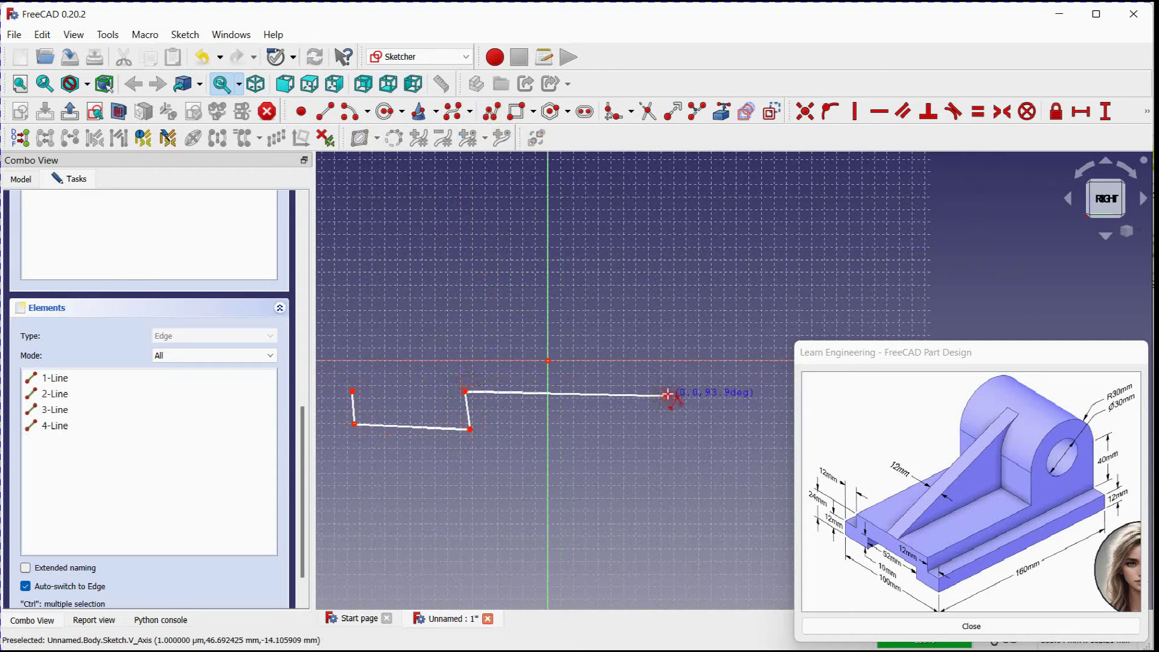
pyautogui.click(664, 441)
pyautogui.click(764, 432)
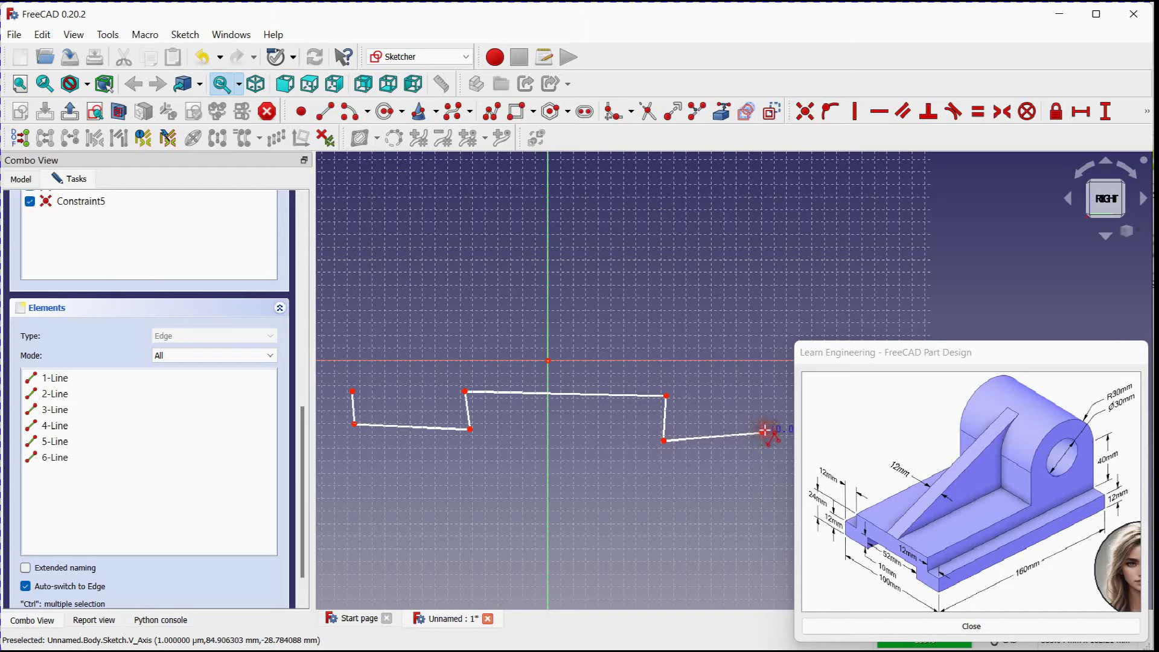
pyautogui.click(758, 378)
pyautogui.click(700, 385)
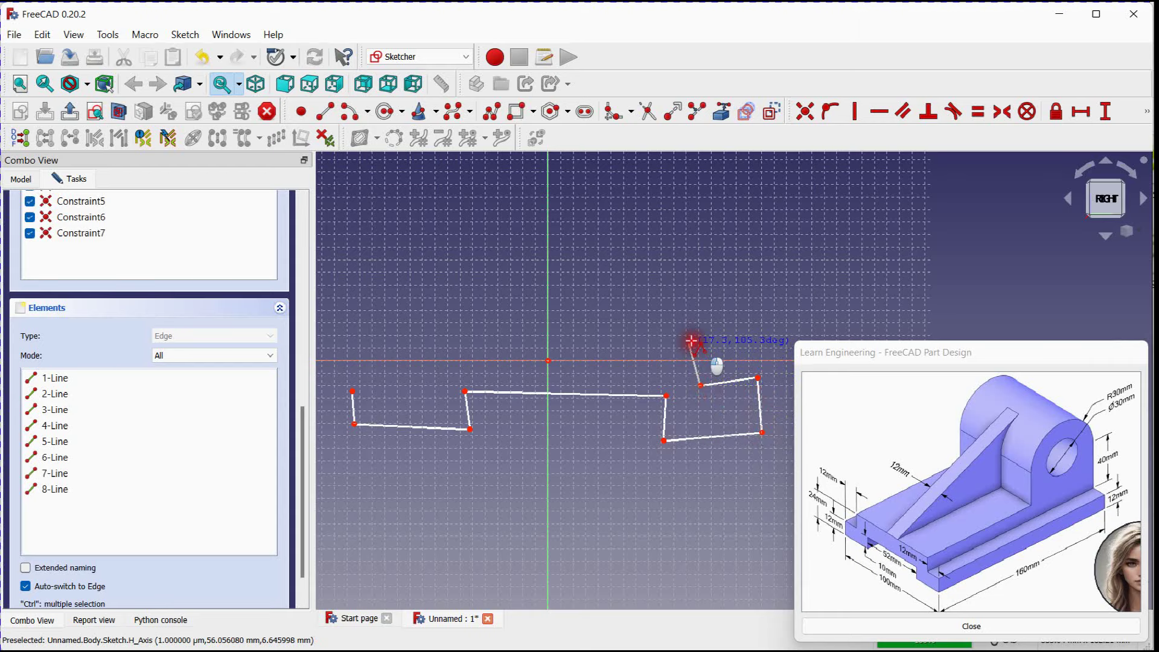
pyautogui.click(690, 343)
pyautogui.click(427, 341)
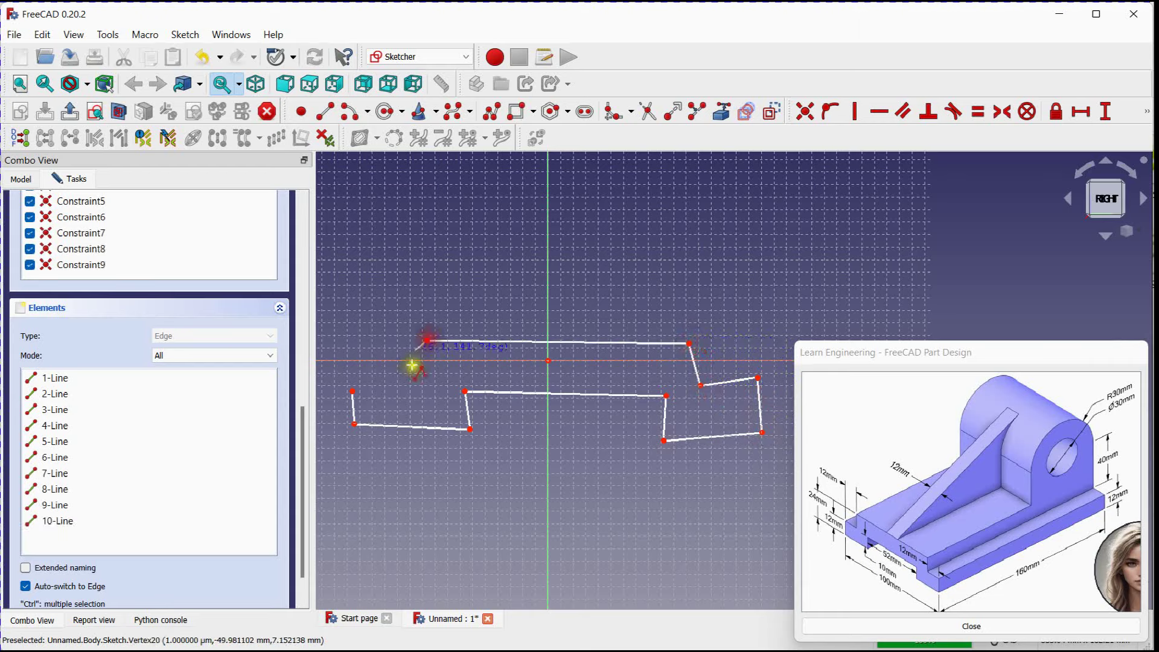
pyautogui.click(426, 400)
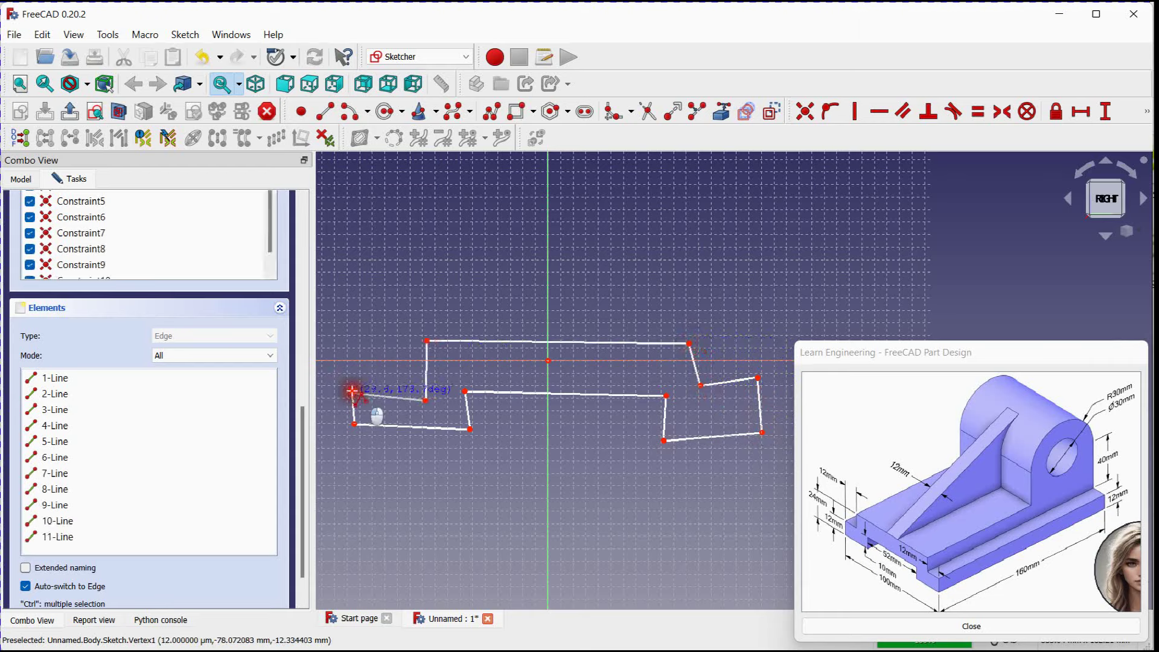
pyautogui.click(353, 393)
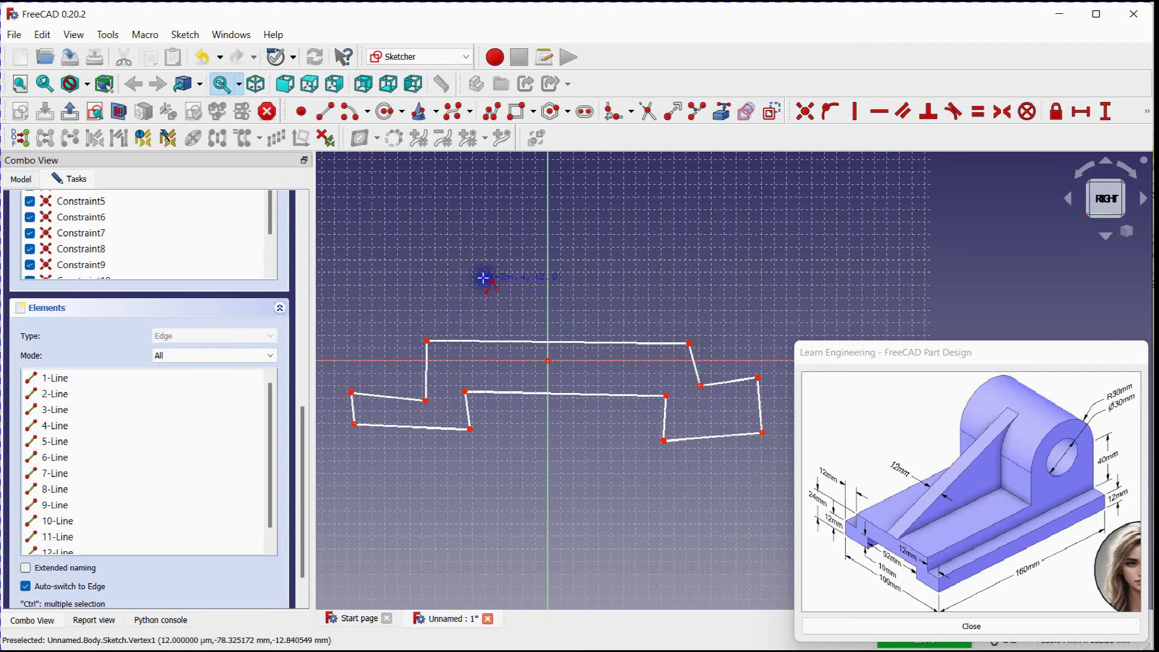
pyautogui.moveTo(484, 279); pyautogui.dragTo(482, 245, button='middle')
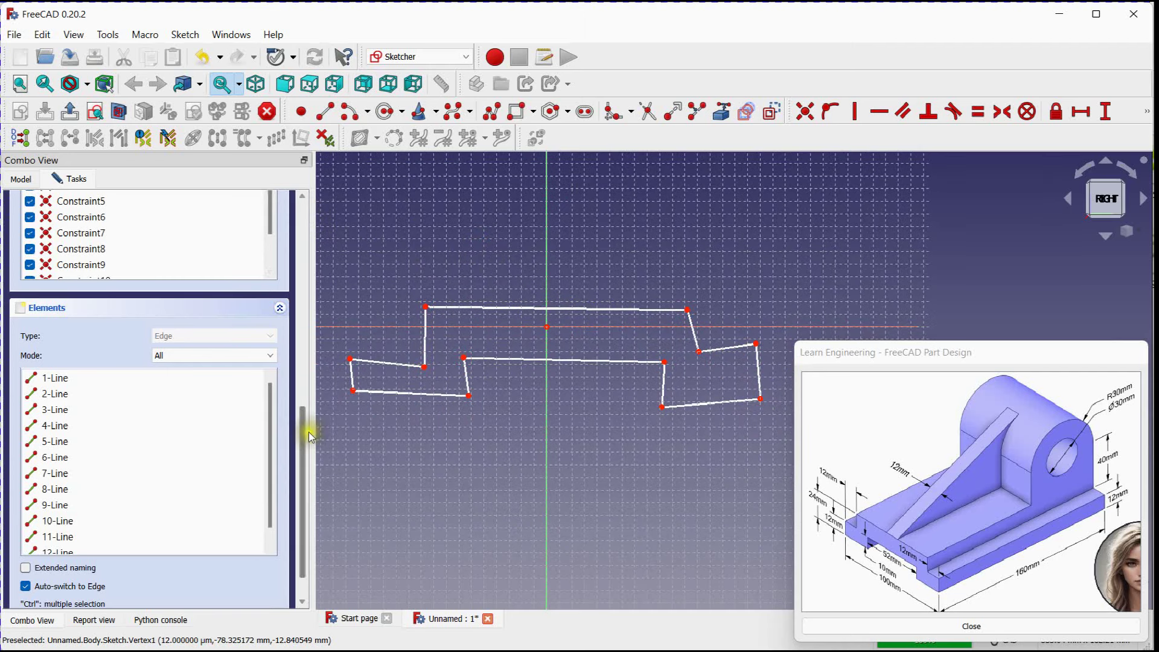
# - Examine the sketch's degrees of freedom in the solver messages and its lists of constraints and elements
pyautogui.moveTo(306, 427); pyautogui.dragTo(310, 220)
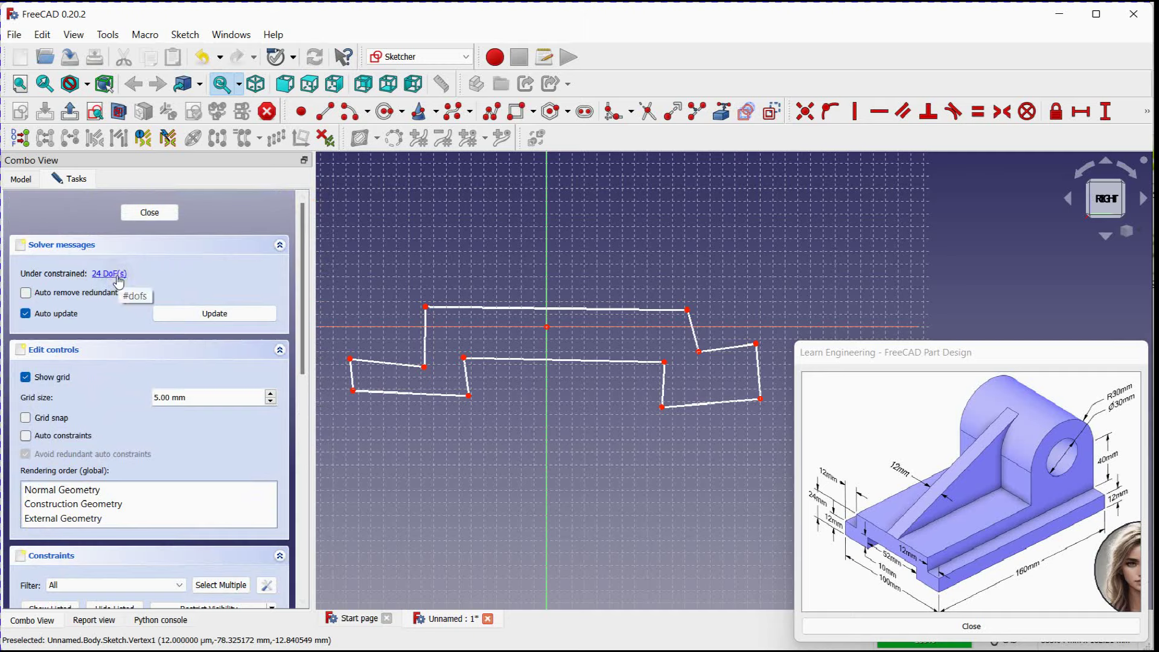
pyautogui.moveTo(306, 276); pyautogui.dragTo(313, 395)
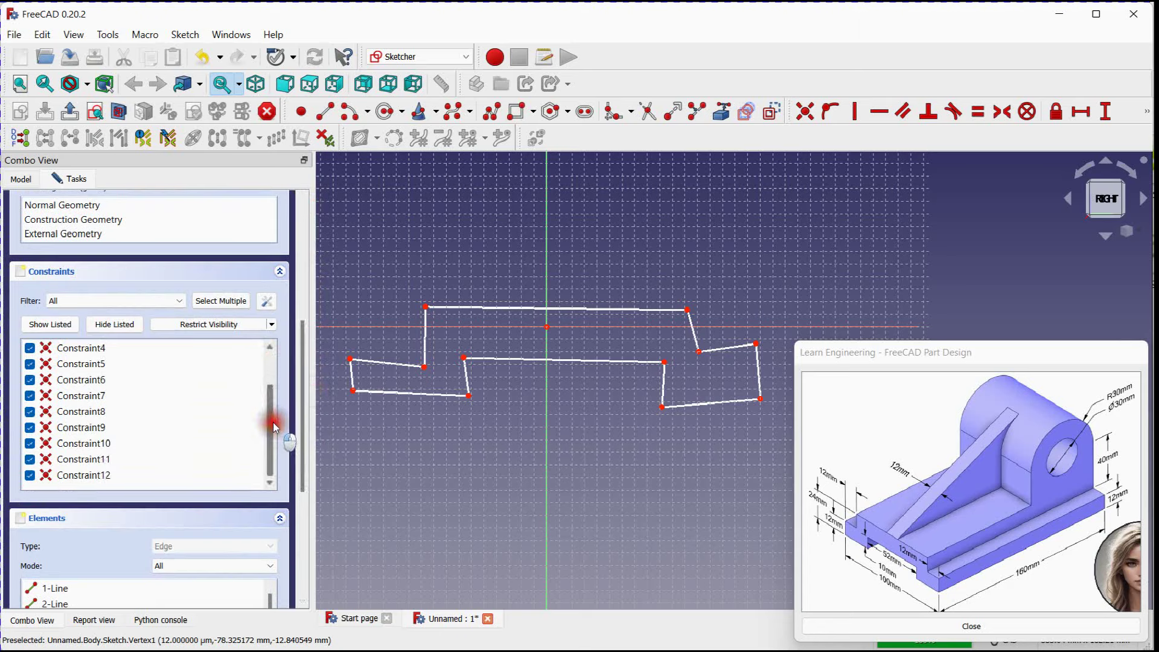
pyautogui.moveTo(273, 422); pyautogui.dragTo(306, 431)
pyautogui.moveTo(274, 392); pyautogui.dragTo(274, 367)
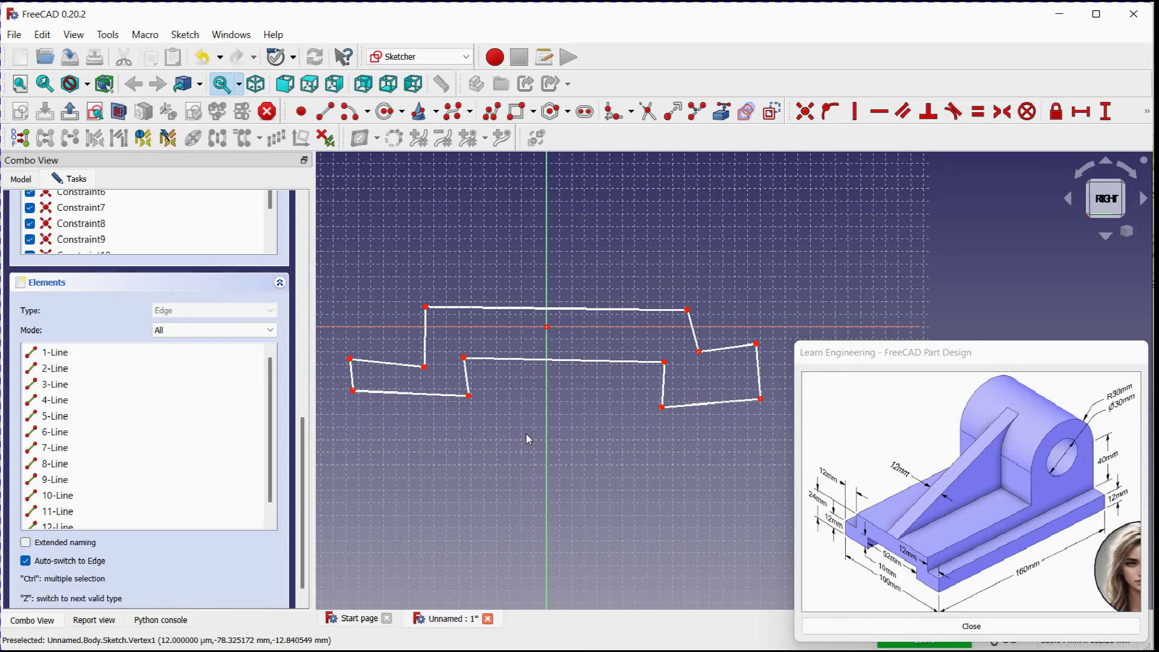
# - Apply vertical constraints to the six upright lines of the base profile
pyautogui.click(864, 111)
pyautogui.click(352, 375)
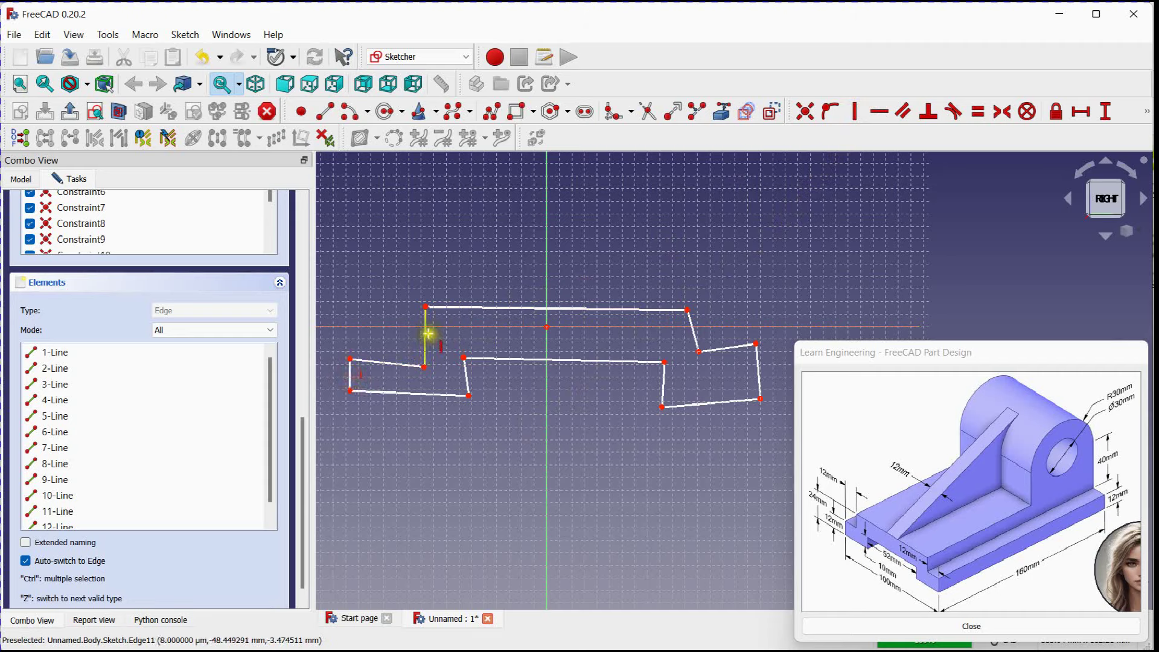
pyautogui.click(427, 333)
pyautogui.click(467, 370)
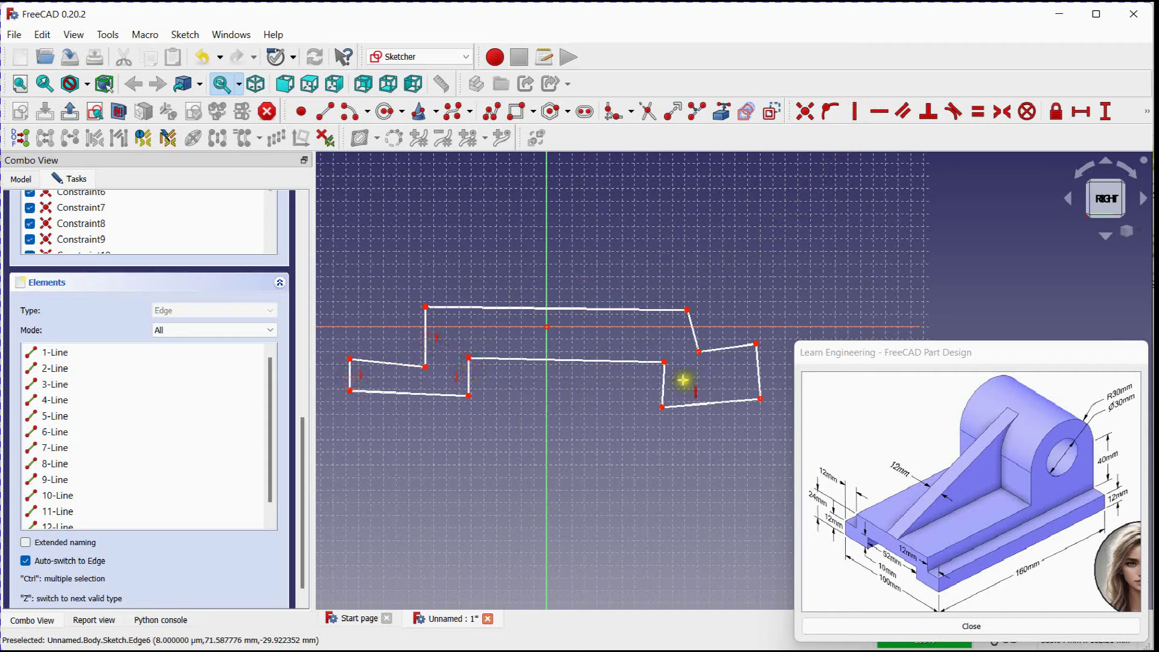
pyautogui.click(663, 383)
pyautogui.click(699, 333)
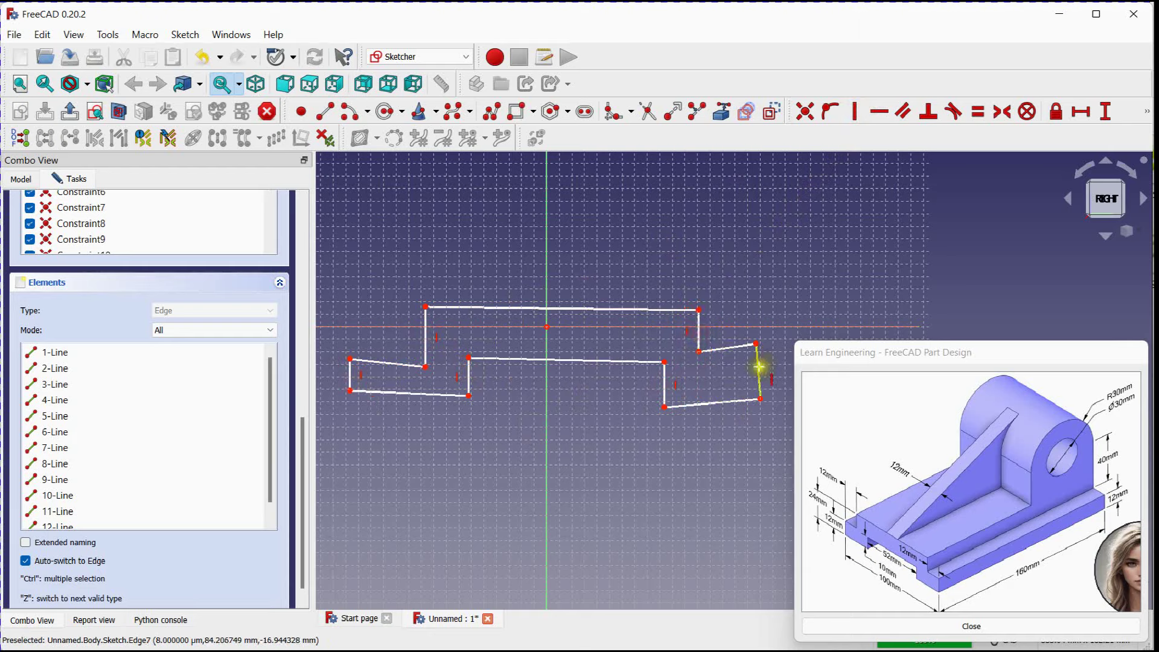
pyautogui.click(760, 367)
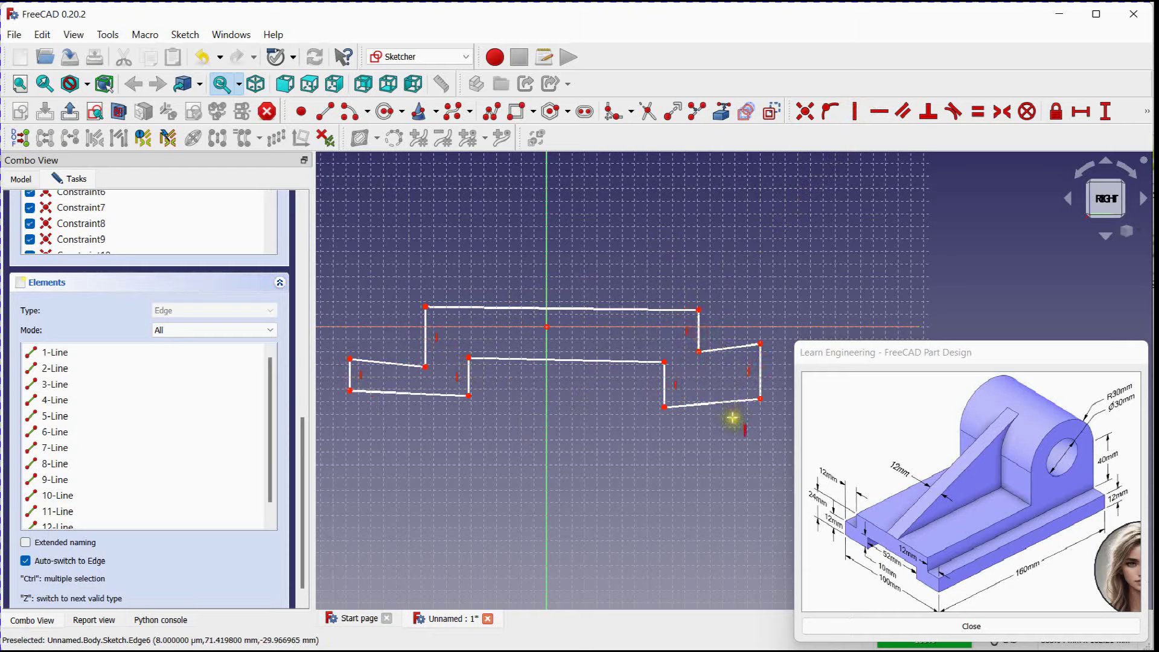
# - Apply horizontal constraints to the six roughly level lines of the base profile
pyautogui.click(880, 111)
pyautogui.click(530, 310)
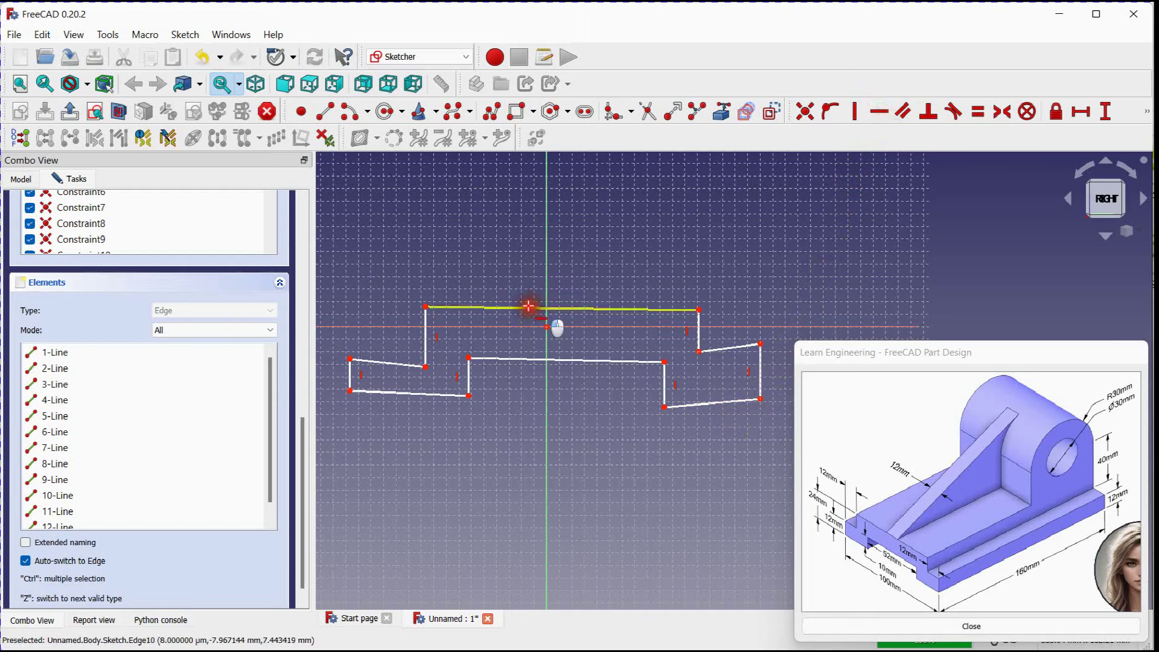
pyautogui.click(517, 357)
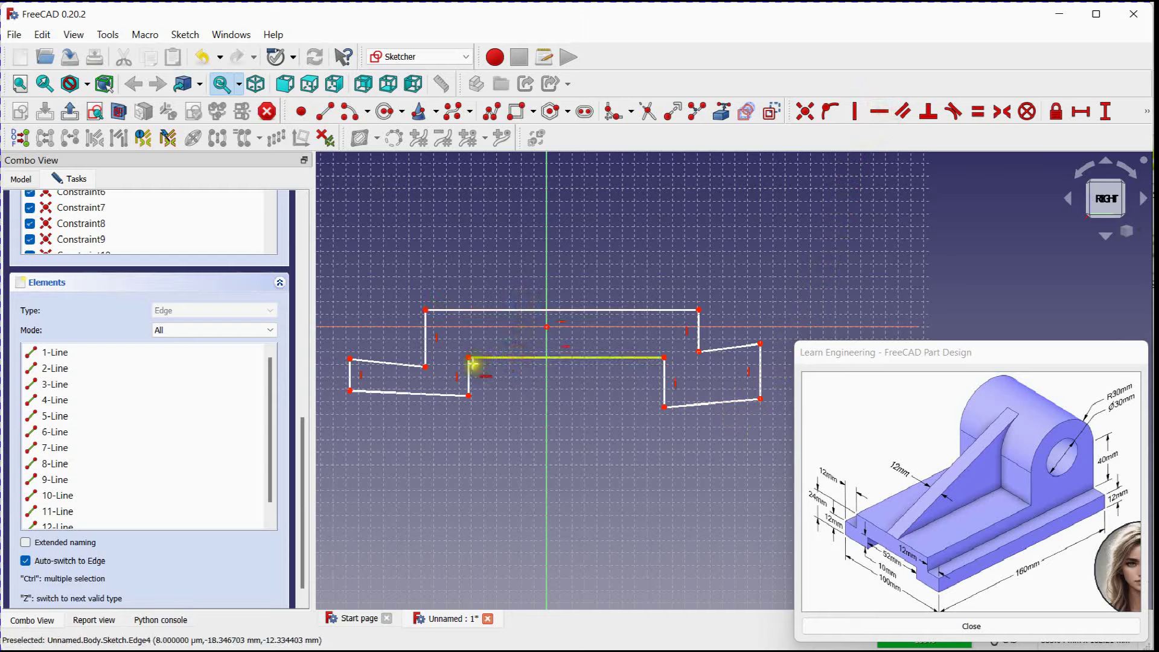
pyautogui.click(405, 363)
pyautogui.click(406, 390)
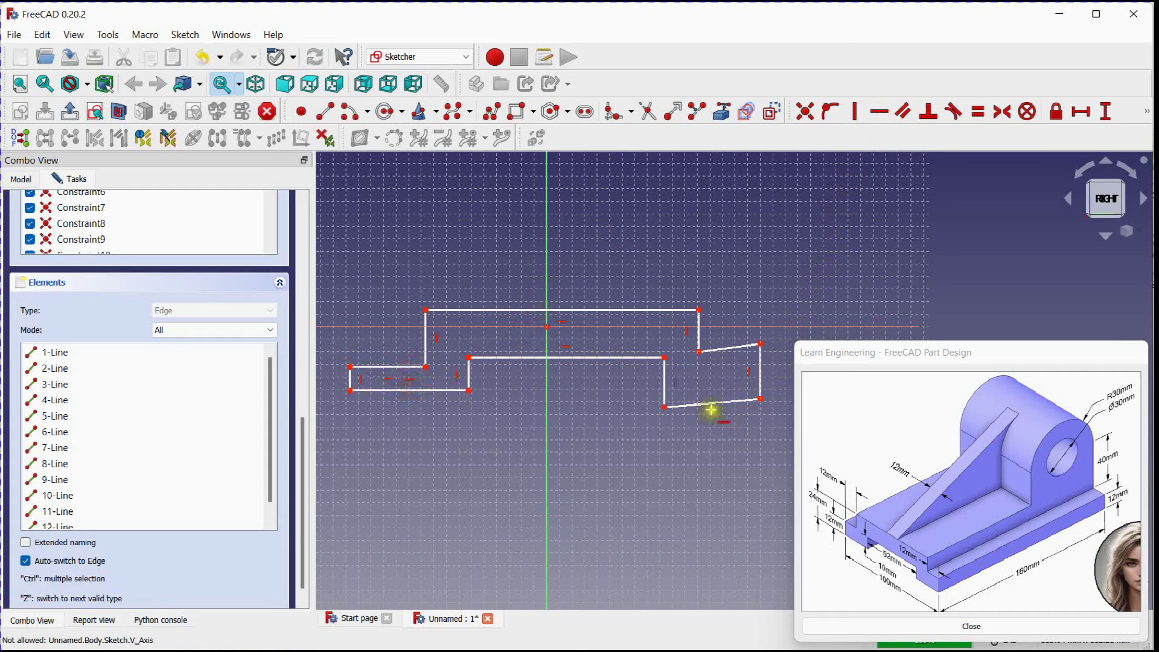
pyautogui.click(710, 405)
pyautogui.click(735, 343)
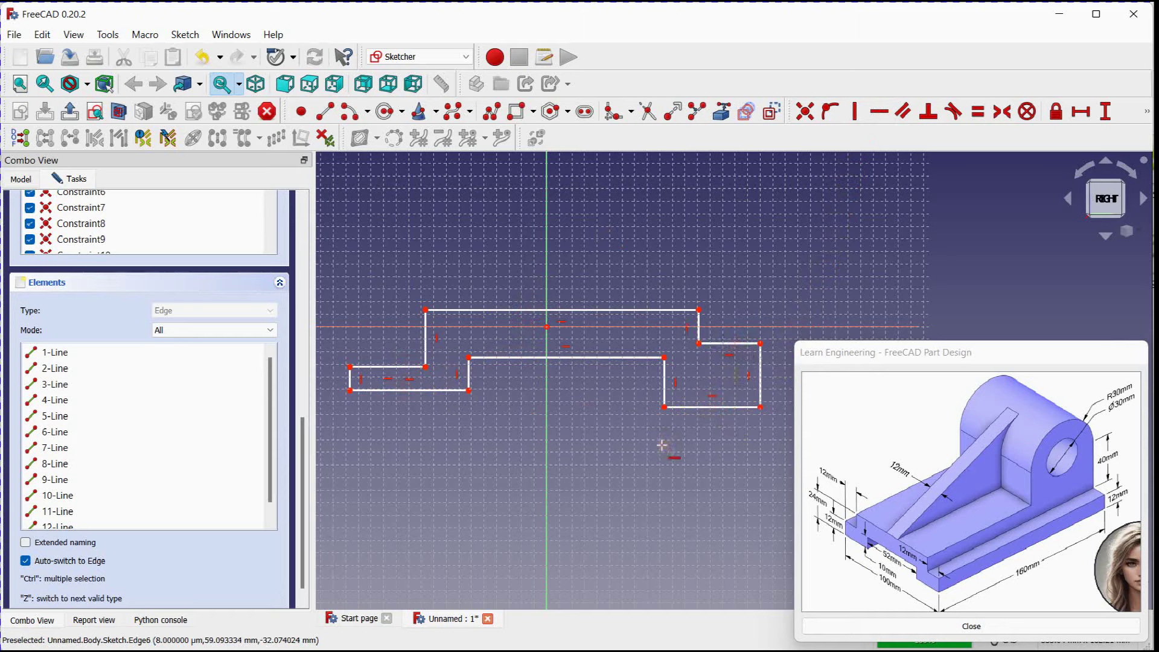
# - Apply equal-length constraints to the two outer side edges and to the two vertical edges of the bottom slot
pyautogui.click(978, 113)
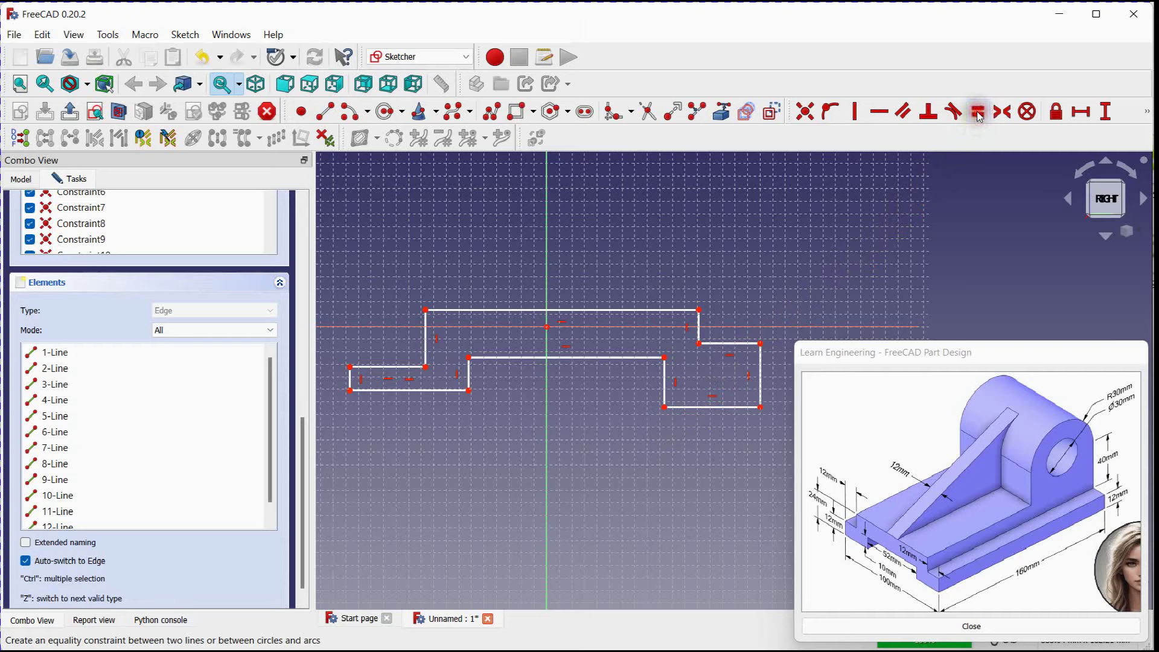
pyautogui.click(350, 377)
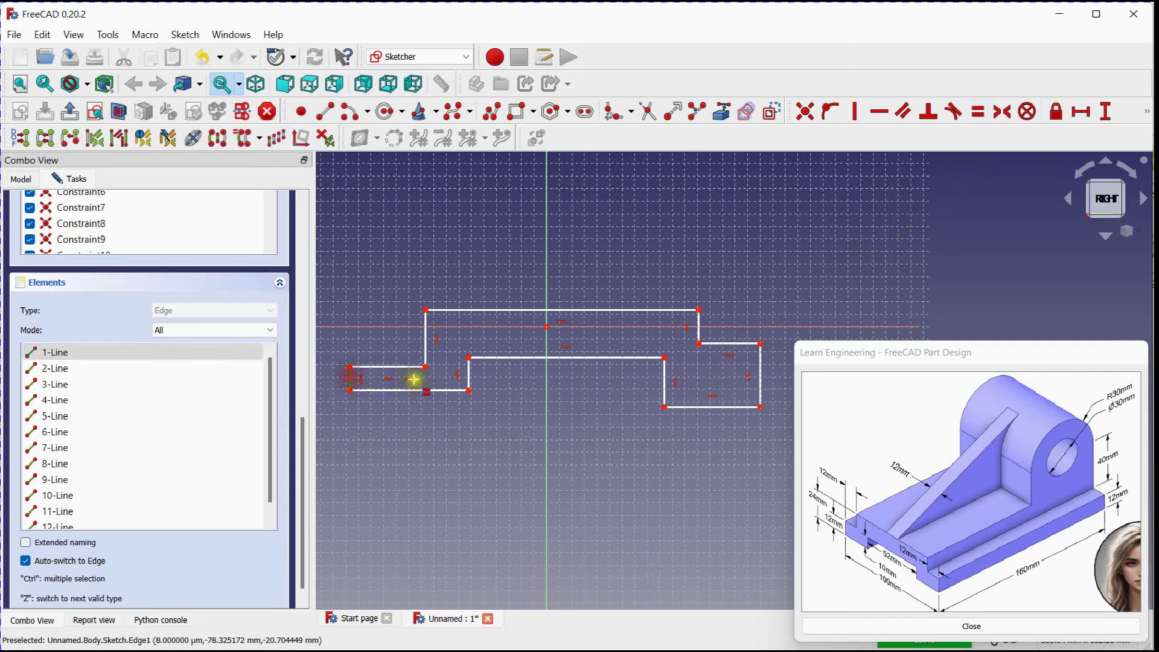
pyautogui.click(762, 382)
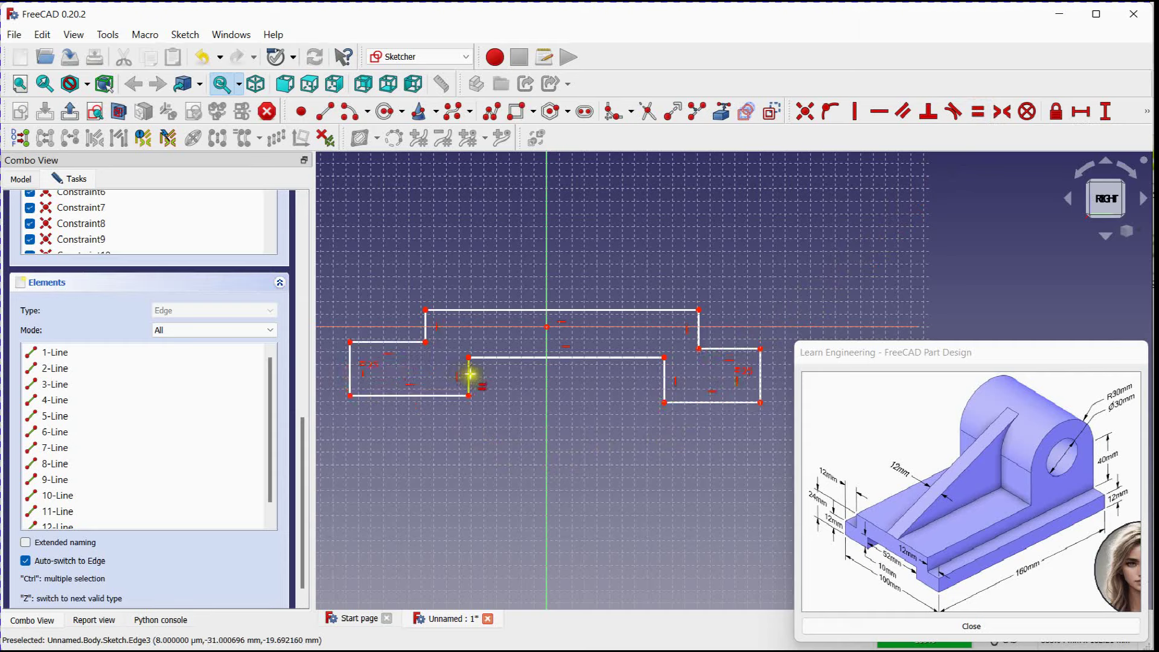
pyautogui.click(470, 375)
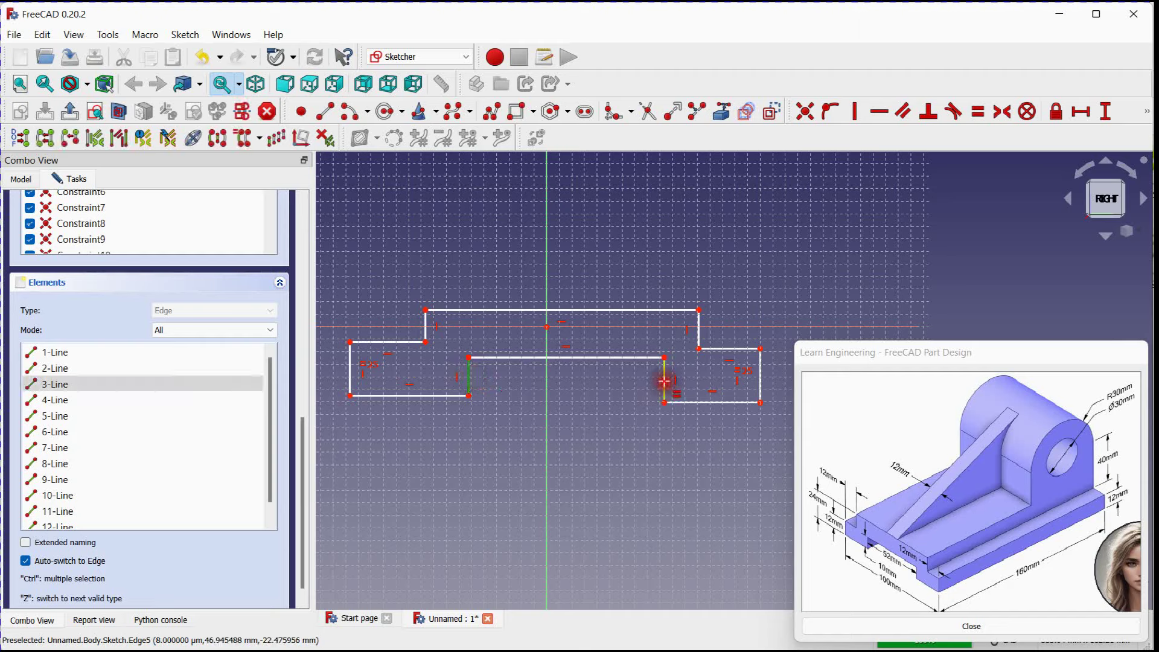
pyautogui.click(664, 381)
# - Make the two bottom edges of the legs equal in length, and likewise the two horizontal ledges of the side steps
pyautogui.click(434, 398)
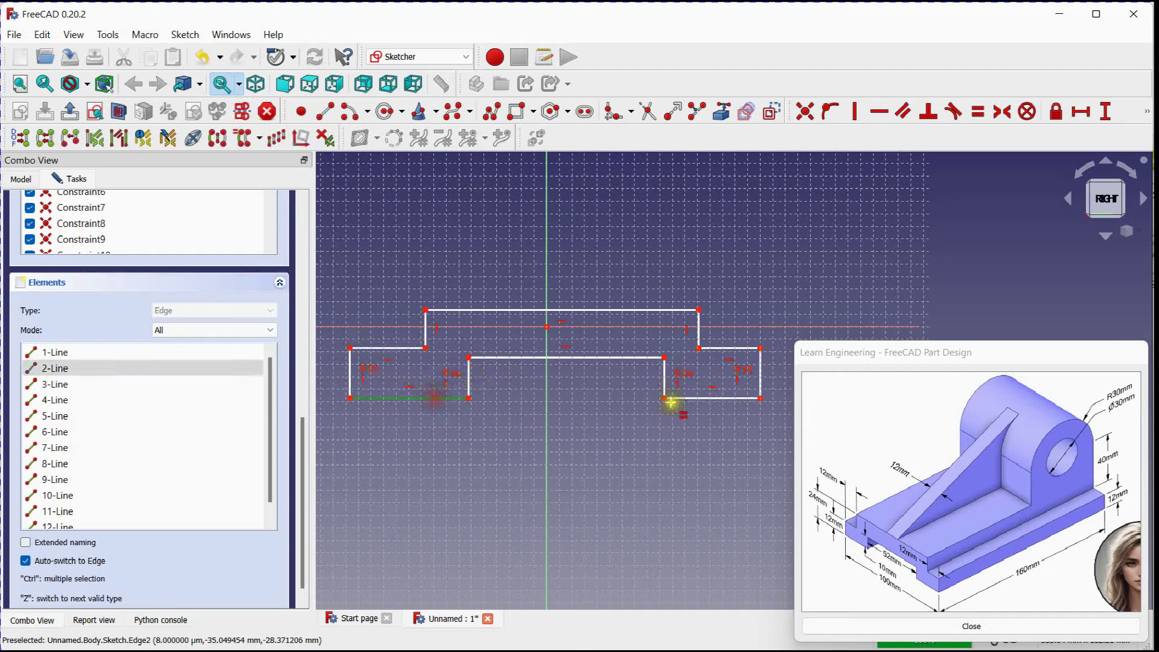
pyautogui.click(704, 398)
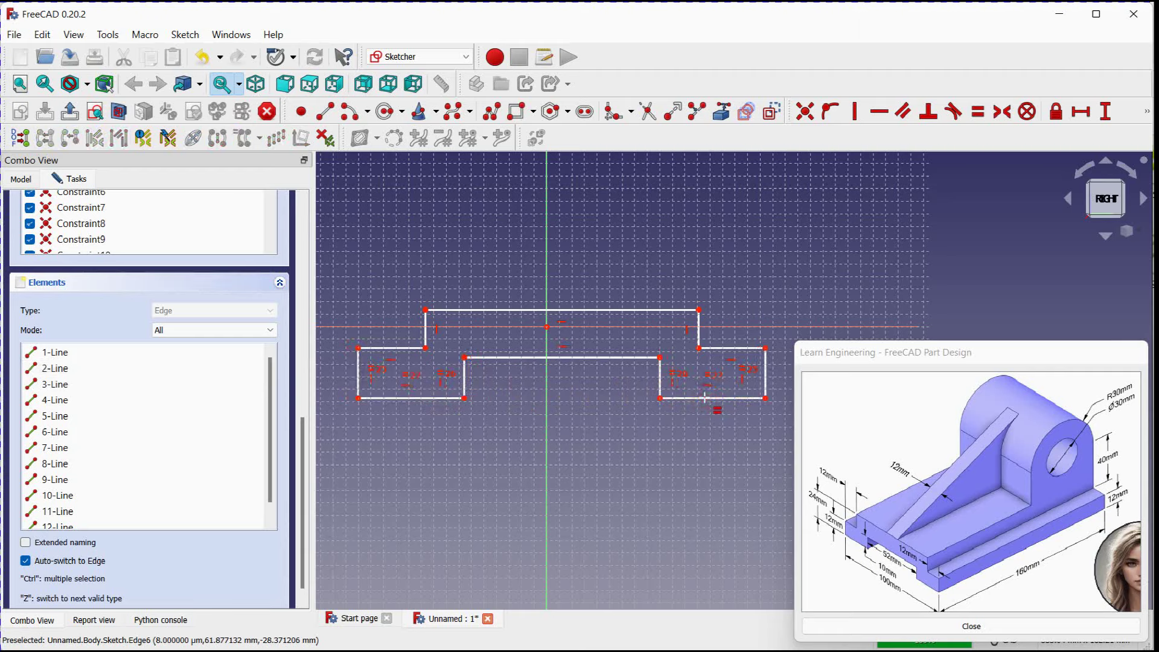
pyautogui.click(392, 347)
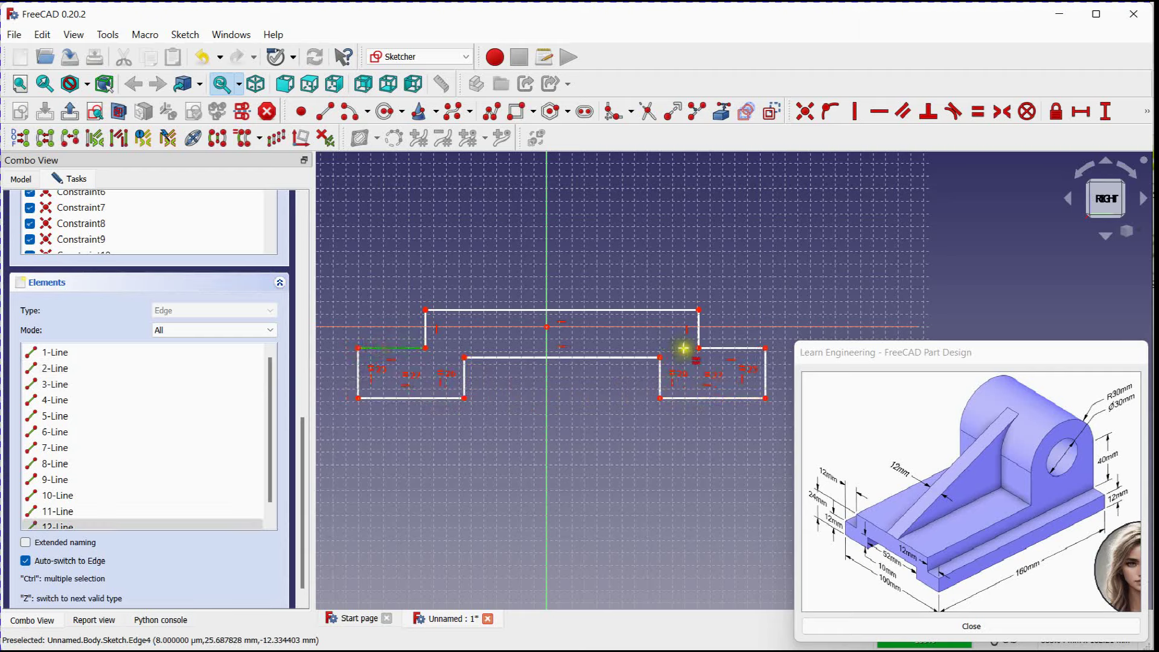
pyautogui.click(730, 348)
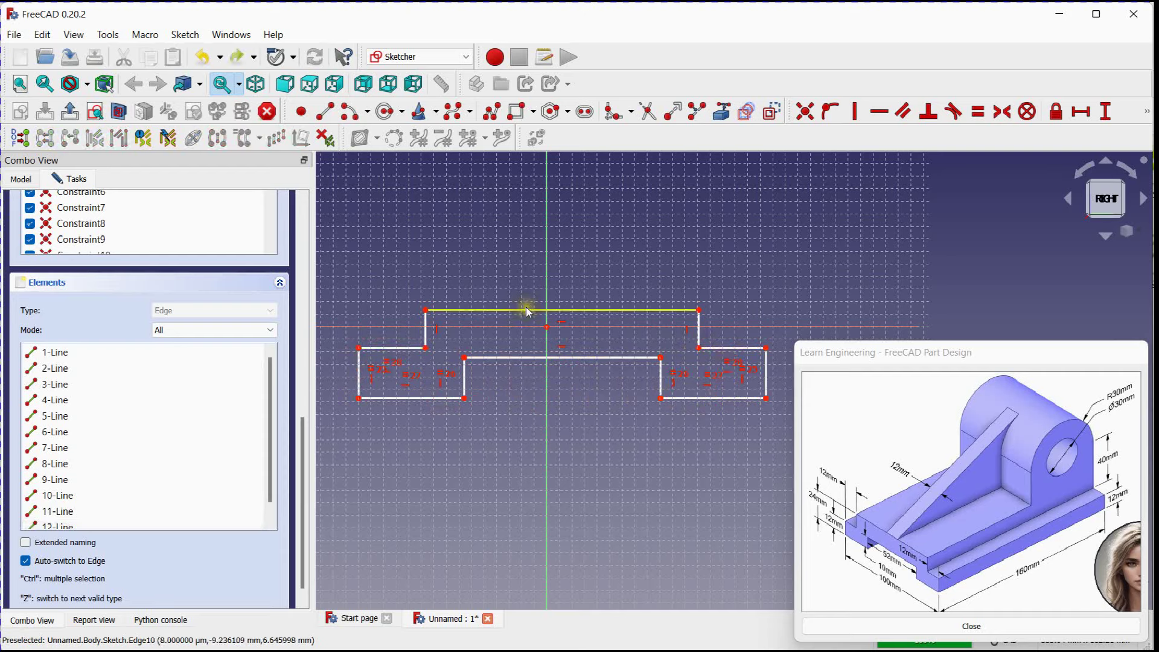
# - Move the profile's top line upward and constrain its two endpoints symmetric about the sketch origin
pyautogui.moveTo(526, 308)
pyautogui.mouseDown()
pyautogui.moveTo(556, 220)
pyautogui.moveTo(544, 310)
pyautogui.mouseUp()
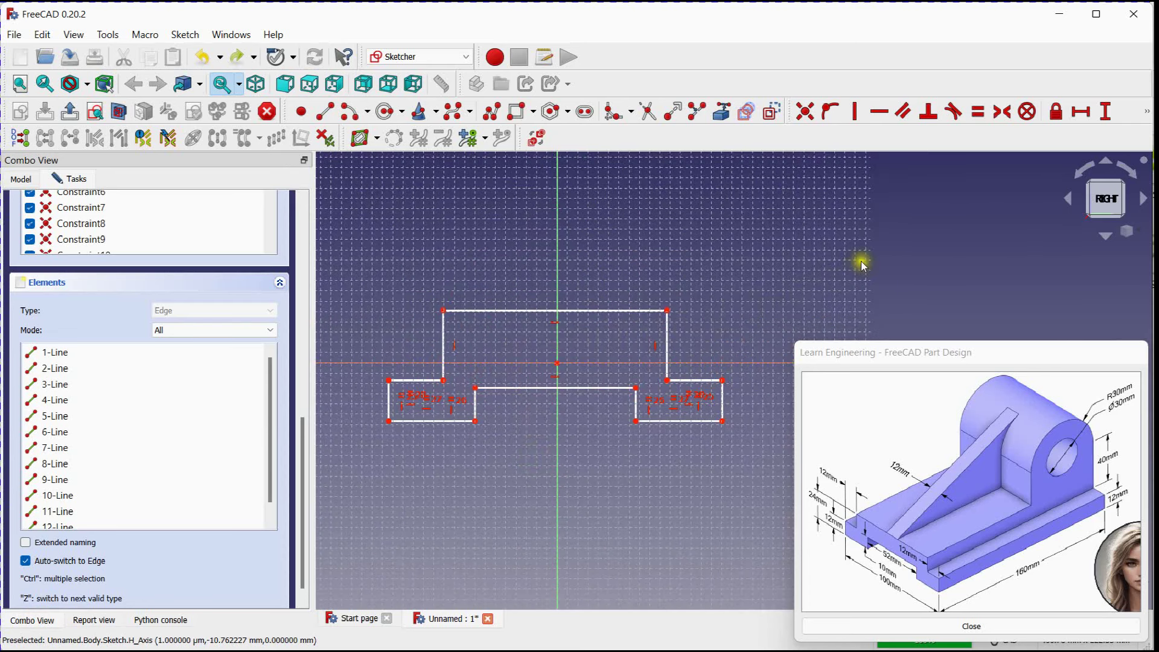
pyautogui.click(1003, 112)
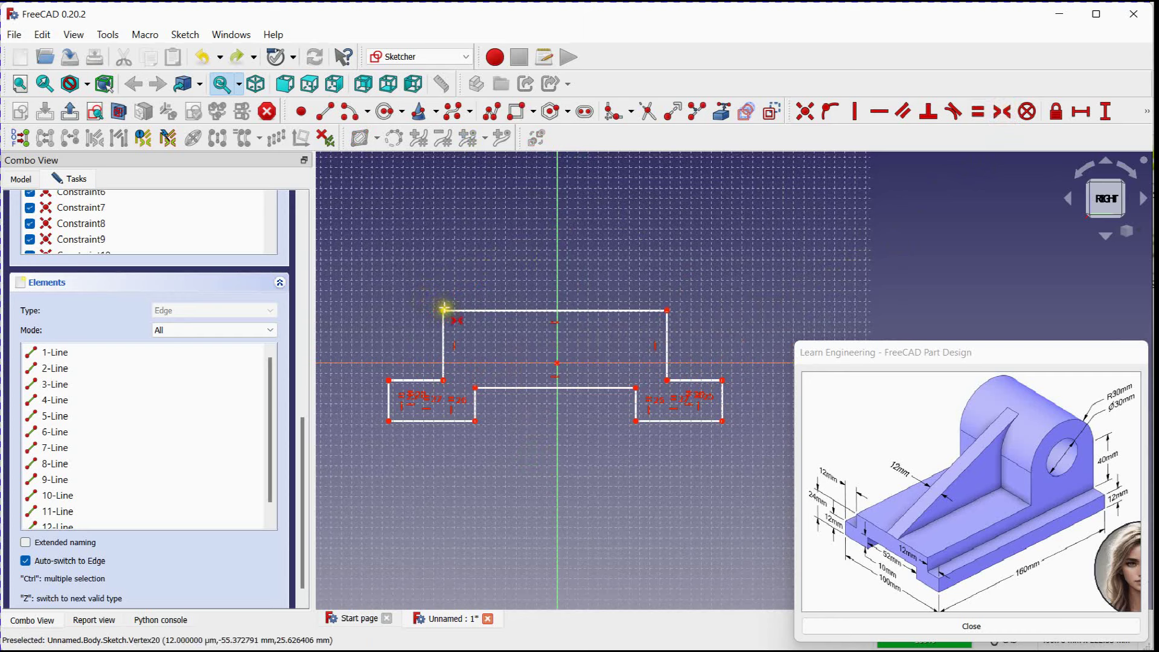
pyautogui.click(443, 310)
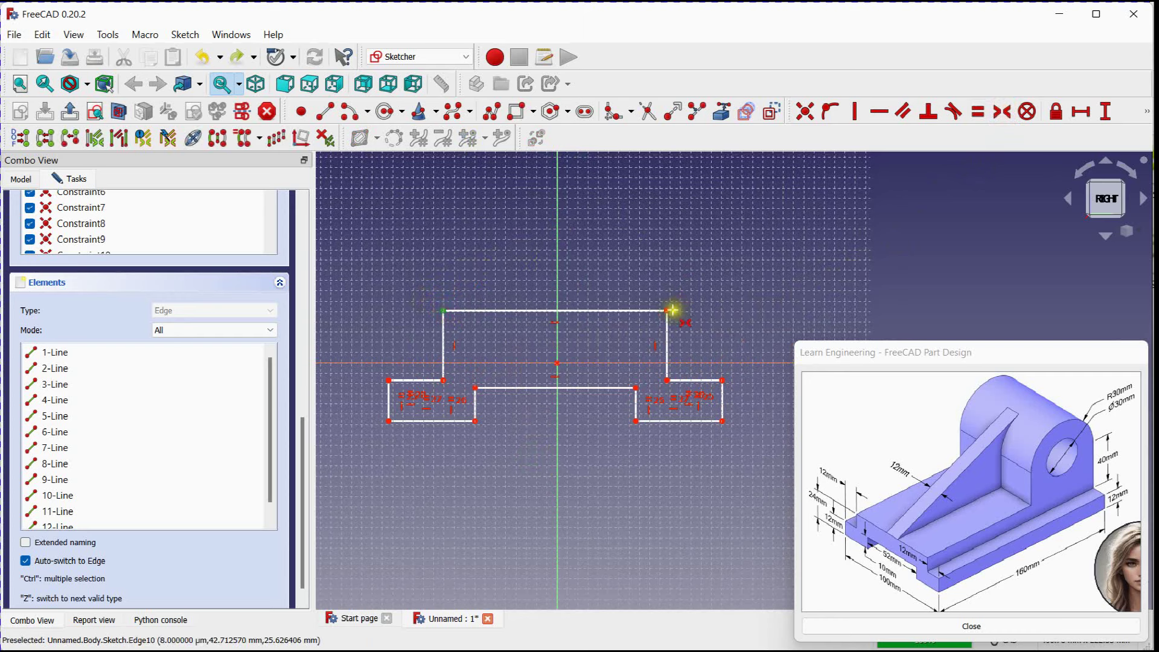
pyautogui.click(667, 310)
pyautogui.click(557, 363)
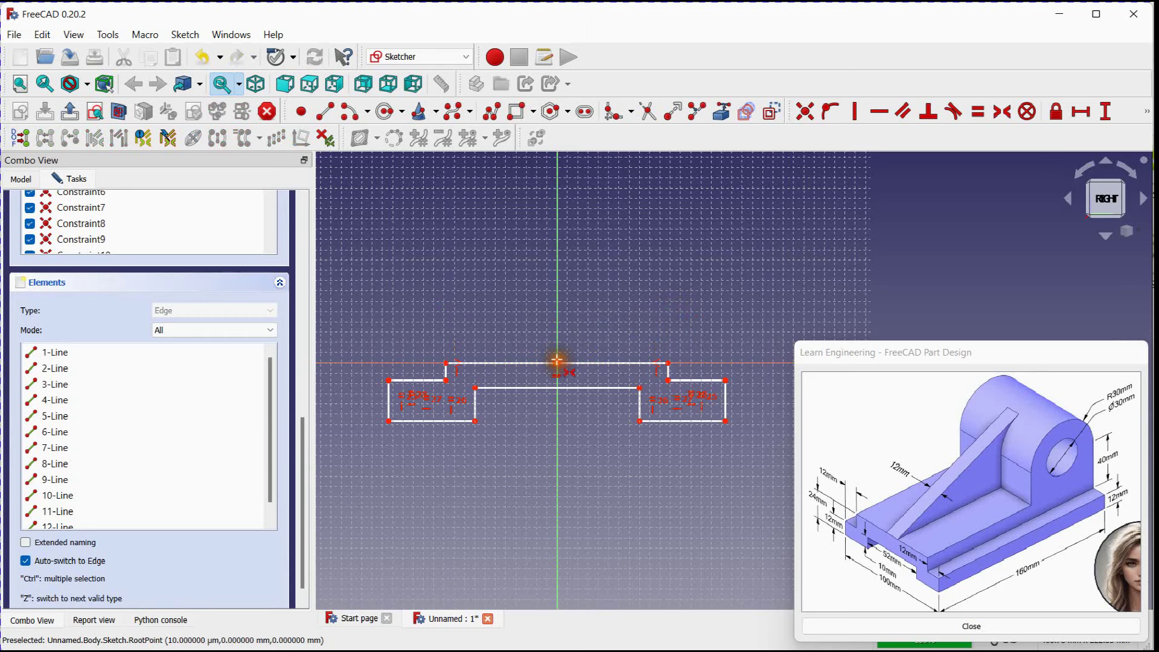
# - Pull the profile's lower outer corner outward and downward, widening the base to about 189 mm
pyautogui.scroll(-3, 613, 295)
pyautogui.scroll(3, 611, 290)
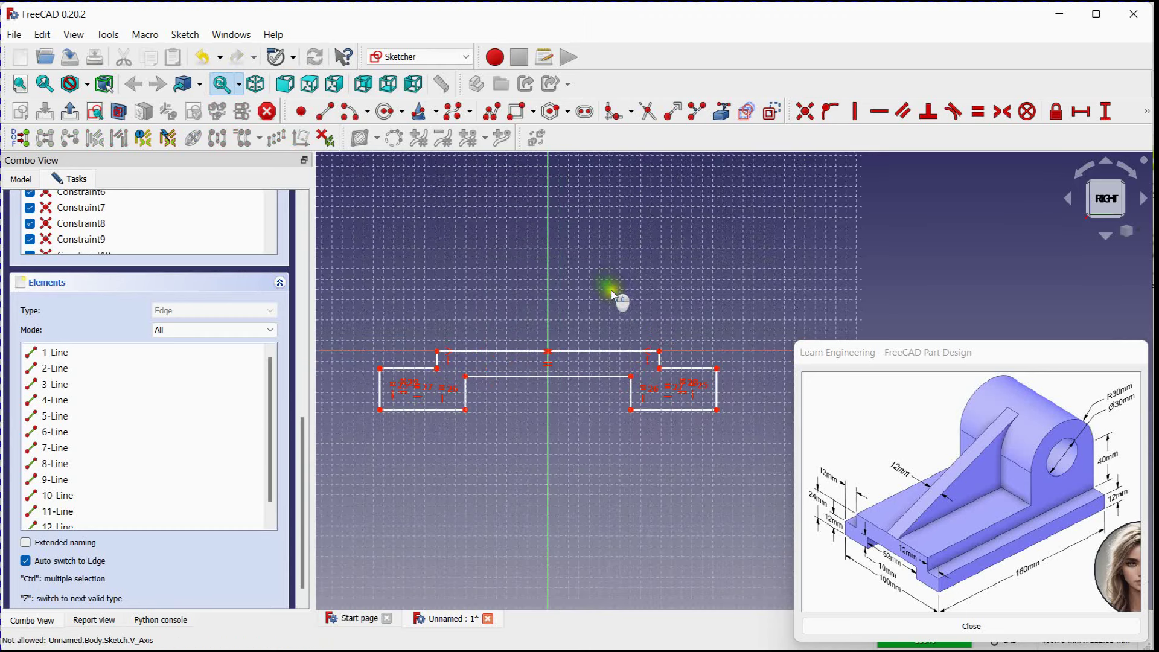
pyautogui.moveTo(717, 410); pyautogui.dragTo(743, 430)
pyautogui.moveTo(660, 352)
pyautogui.mouseDown()
pyautogui.moveTo(601, 353)
pyautogui.moveTo(697, 351)
pyautogui.moveTo(648, 354)
pyautogui.moveTo(665, 348)
pyautogui.mouseUp()
pyautogui.moveTo(560, 301); pyautogui.dragTo(601, 298, button='middle')
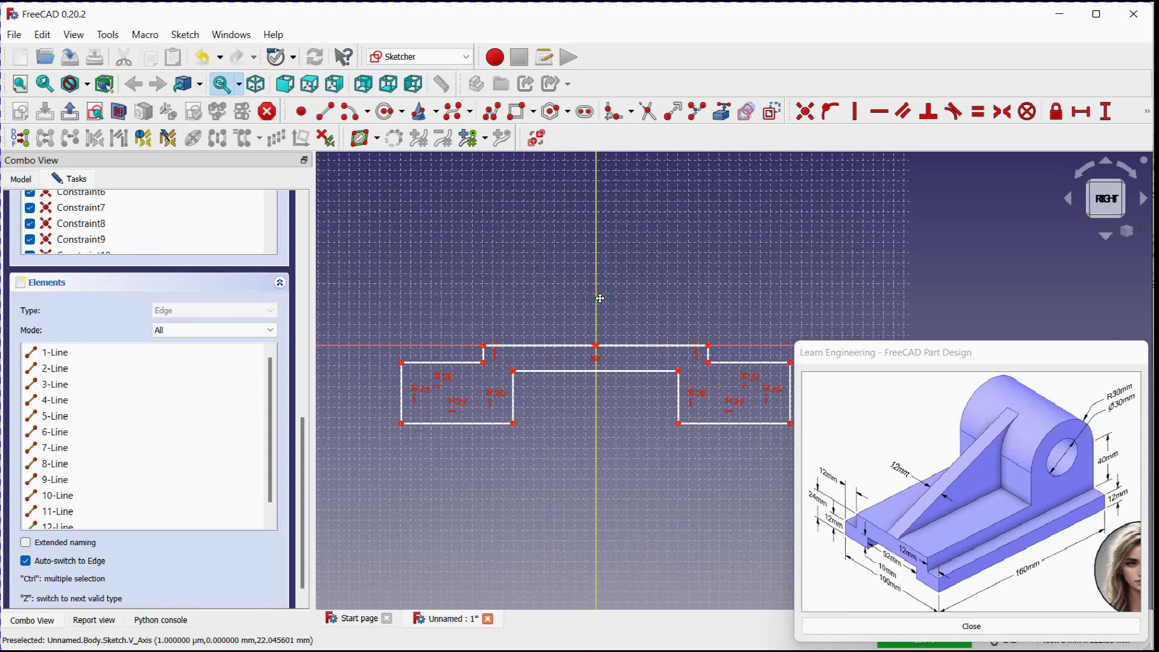
pyautogui.scroll(-1, 600, 298)
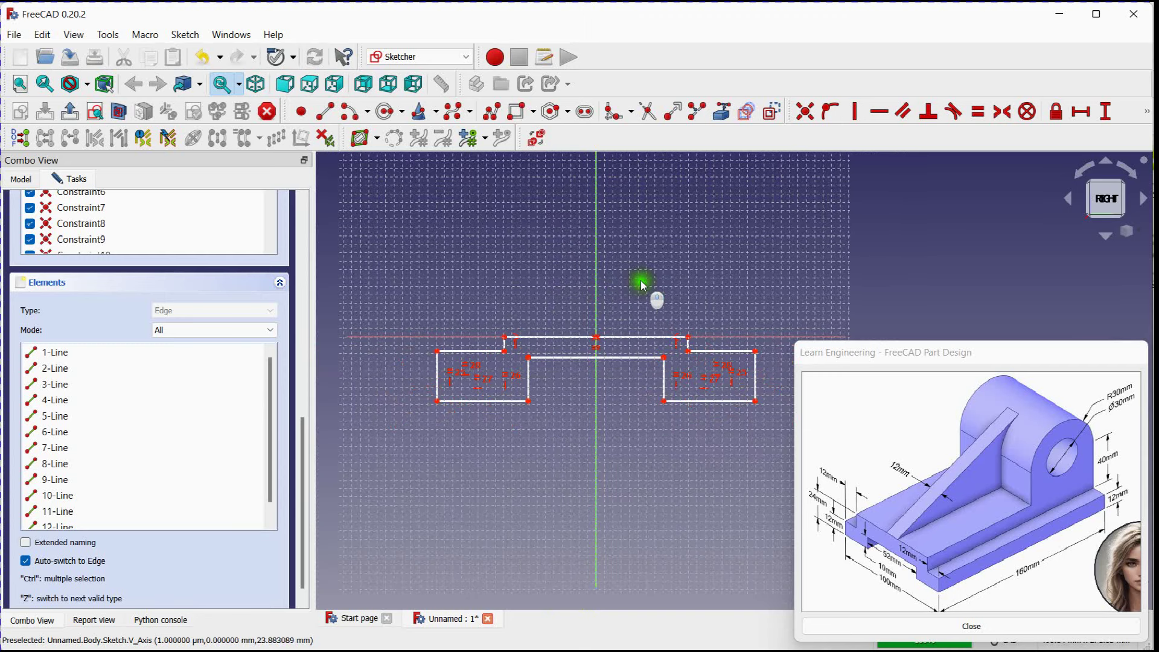
pyautogui.moveTo(642, 284); pyautogui.dragTo(628, 253, button='middle')
pyautogui.scroll(1, 618, 409)
pyautogui.scroll(-1, 618, 408)
pyautogui.moveTo(619, 408); pyautogui.dragTo(609, 412, button='middle')
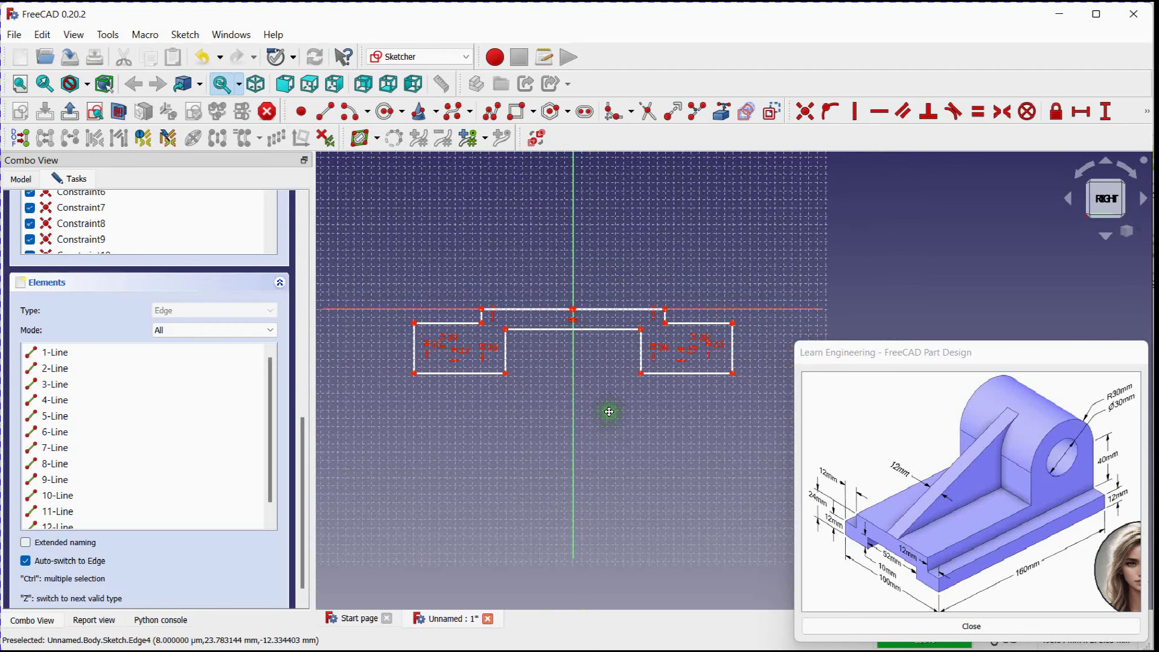
# - Constrain the horizontal distance between the two lower outer corners of the base to 100 mm
pyautogui.click(1081, 111)
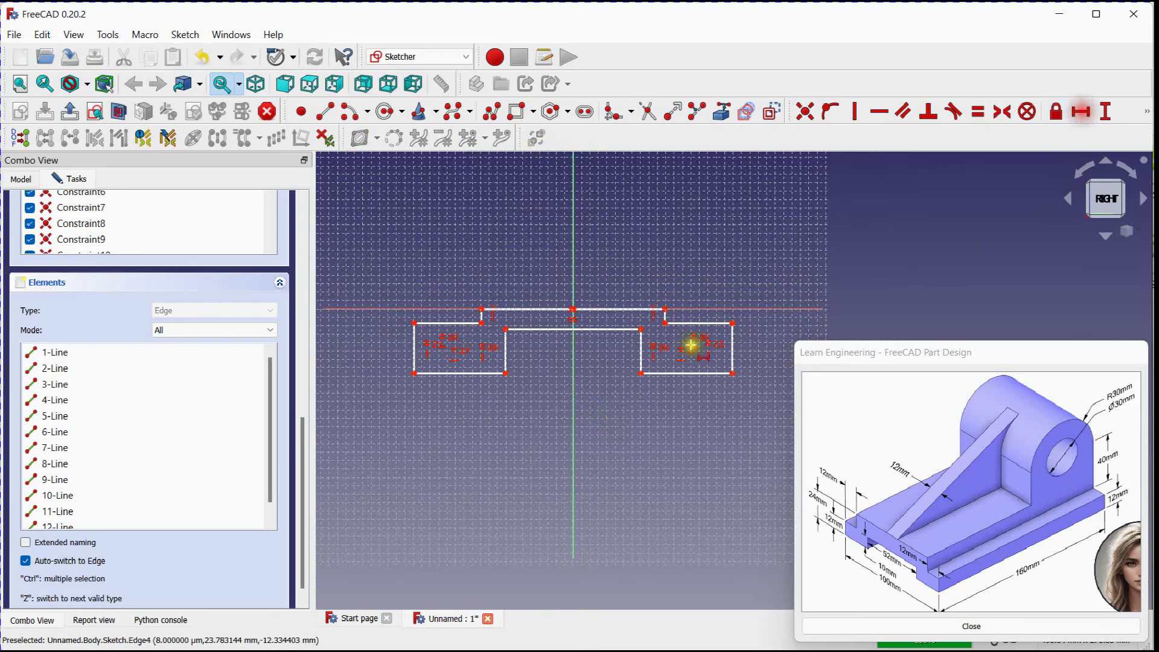
pyautogui.click(414, 372)
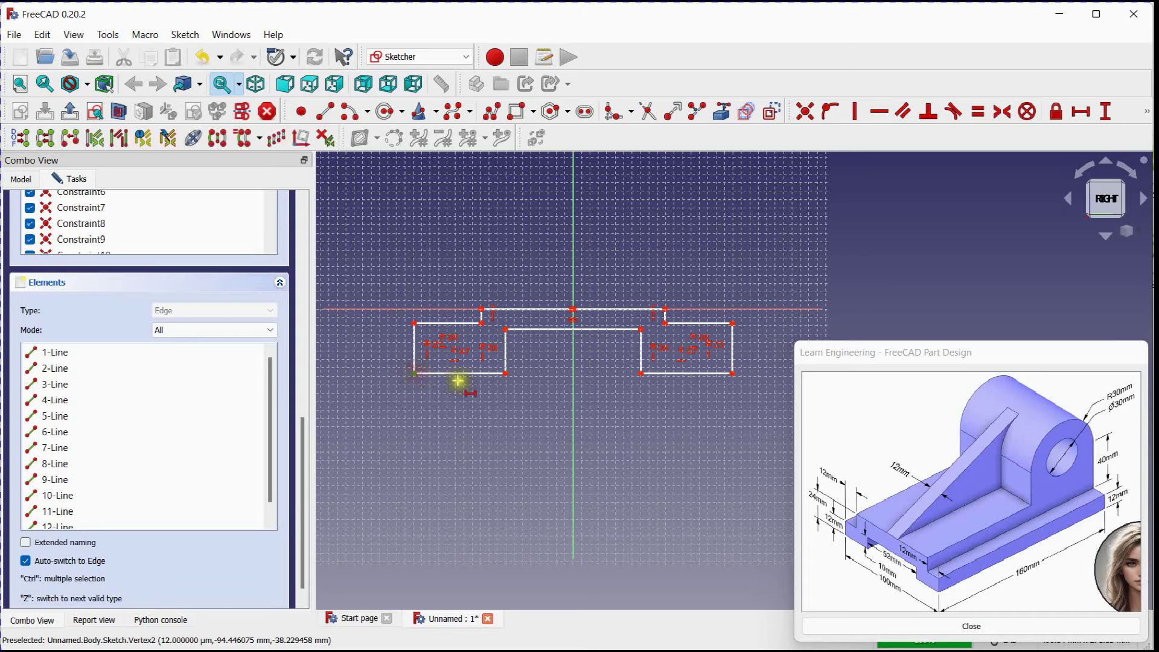
pyautogui.click(733, 374)
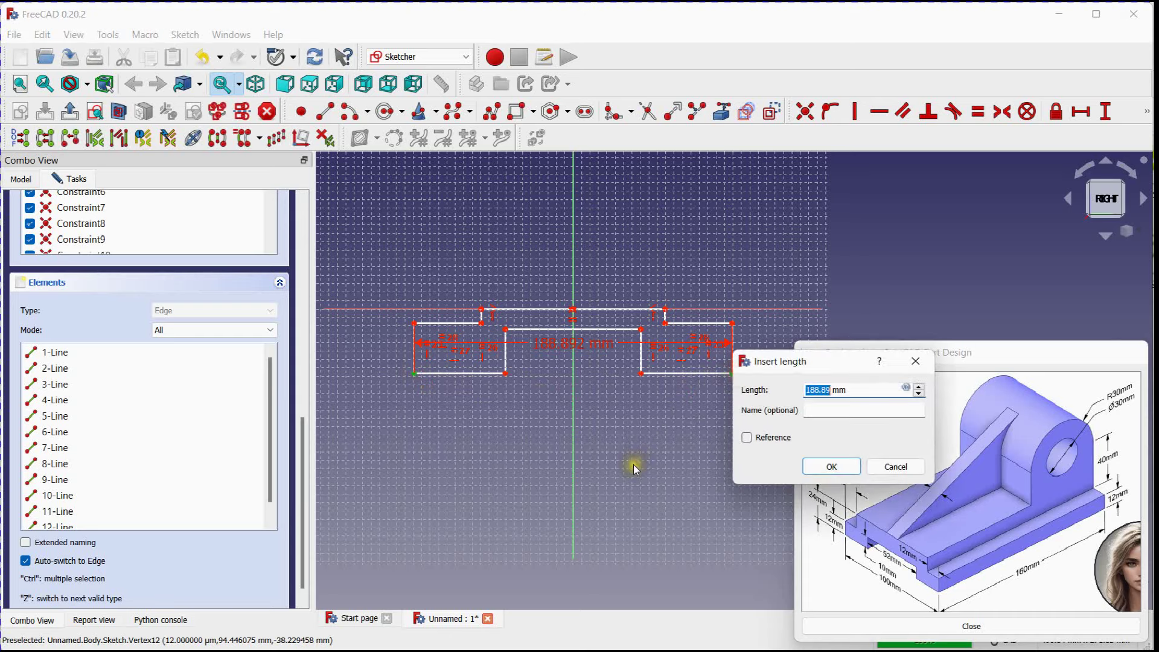
pyautogui.write('100')
pyautogui.press('Return')
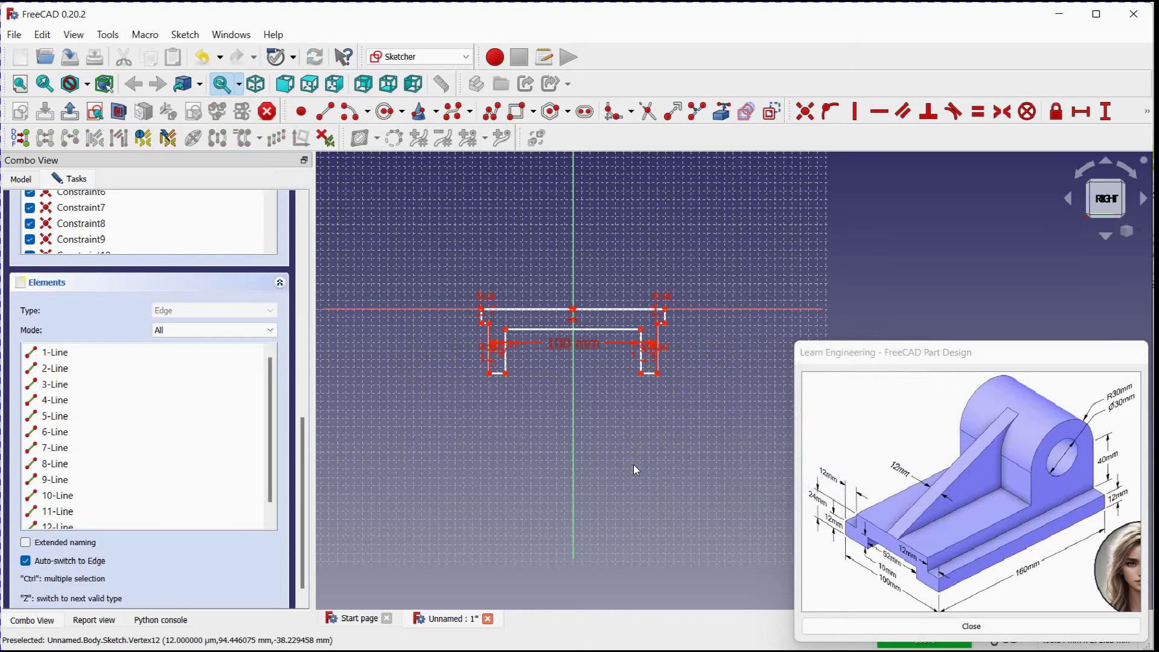
# - Constrain the horizontal distance between the two upper corners of the bottom slot to 58 mm
pyautogui.scroll(-3, 556, 393)
pyautogui.moveTo(552, 383); pyautogui.dragTo(587, 534, button='middle')
pyautogui.scroll(3, 586, 533)
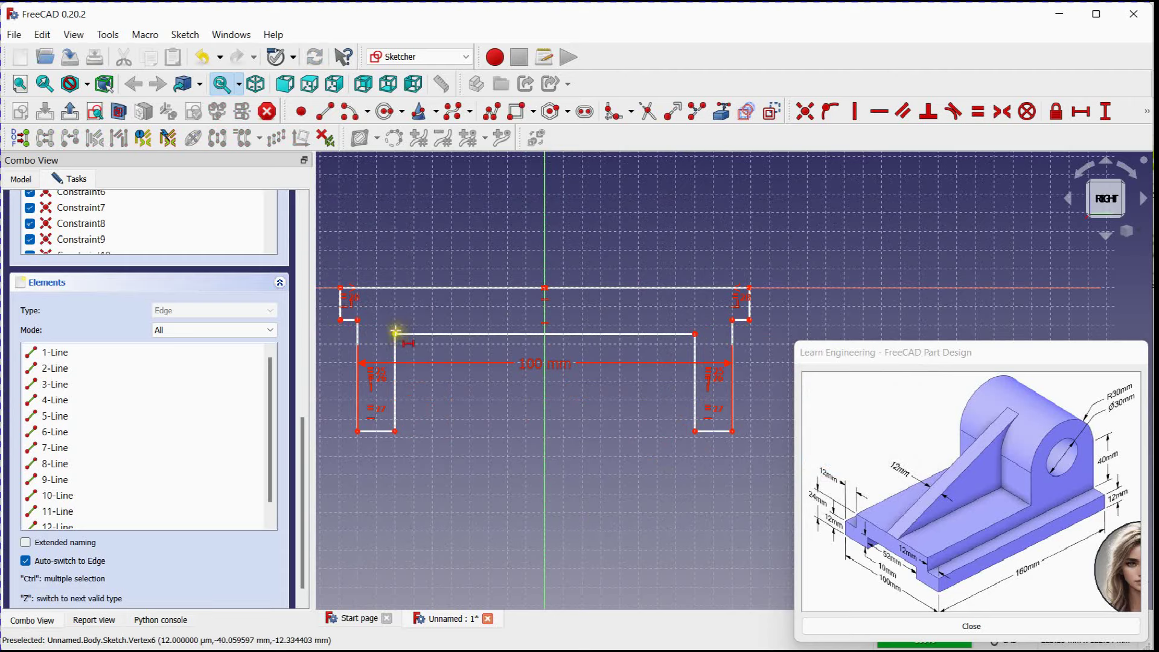
pyautogui.click(394, 334)
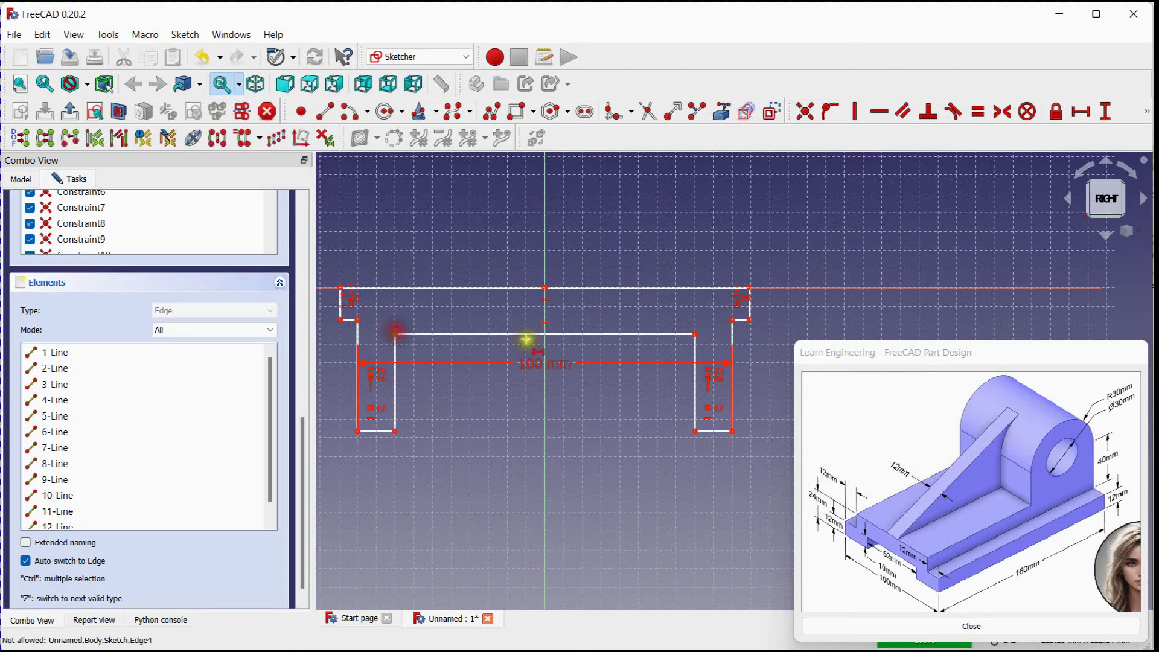
pyautogui.click(696, 332)
pyautogui.write('58')
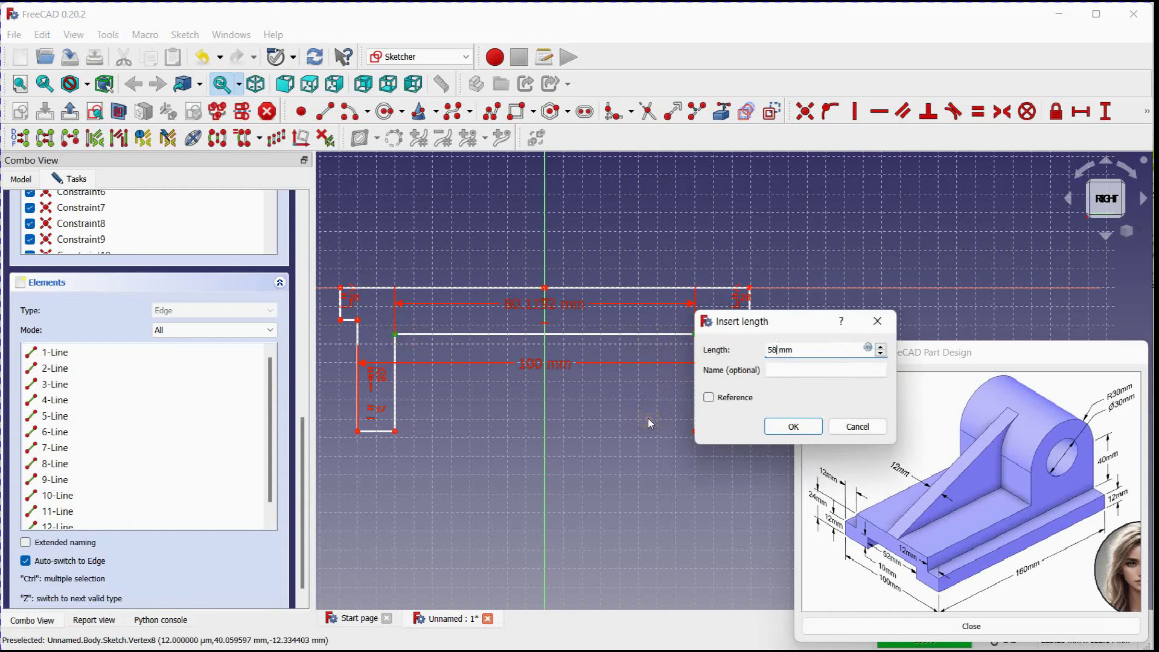
pyautogui.press('Return')
# - Move the upper section's side edge inward from the legs' outer edges and shorten the legs slightly
pyautogui.scroll(-2, 650, 423)
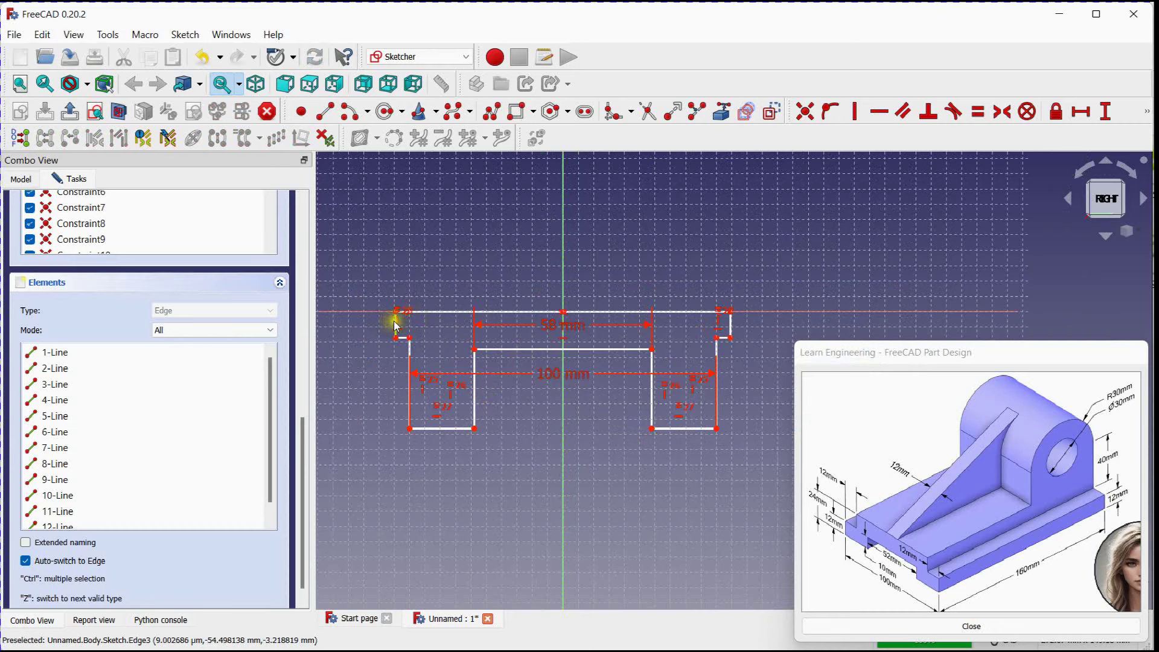
pyautogui.moveTo(395, 323)
pyautogui.mouseDown()
pyautogui.moveTo(474, 326)
pyautogui.moveTo(457, 331)
pyautogui.mouseUp()
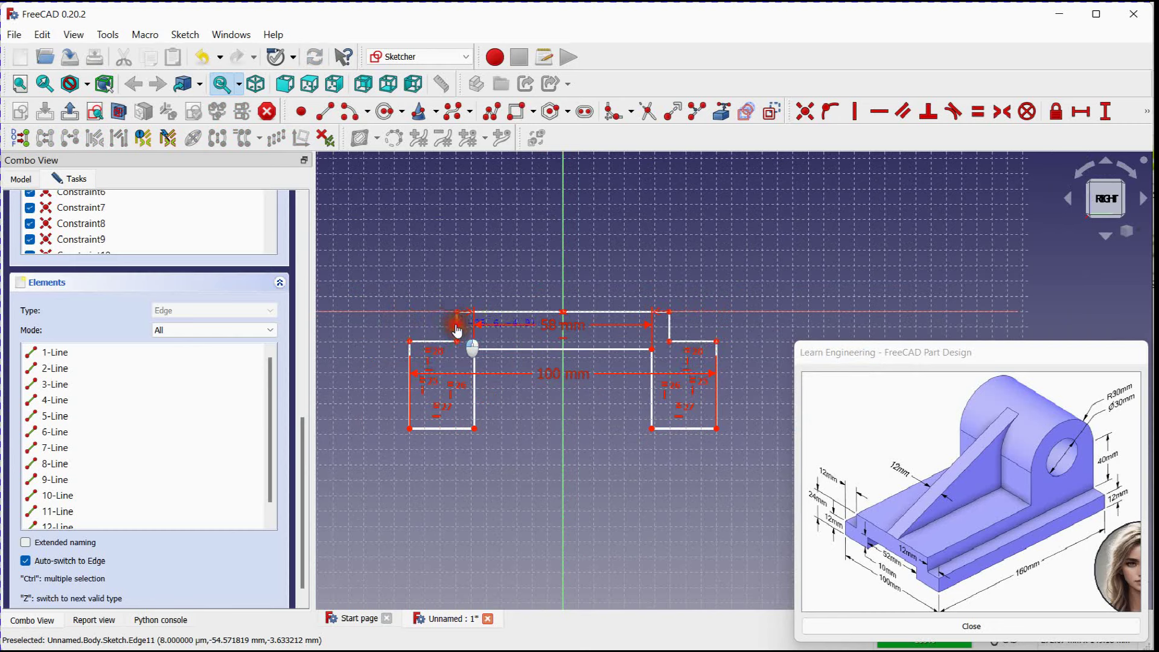
pyautogui.moveTo(450, 428)
pyautogui.mouseDown()
pyautogui.moveTo(452, 390)
pyautogui.moveTo(454, 425)
pyautogui.mouseUp()
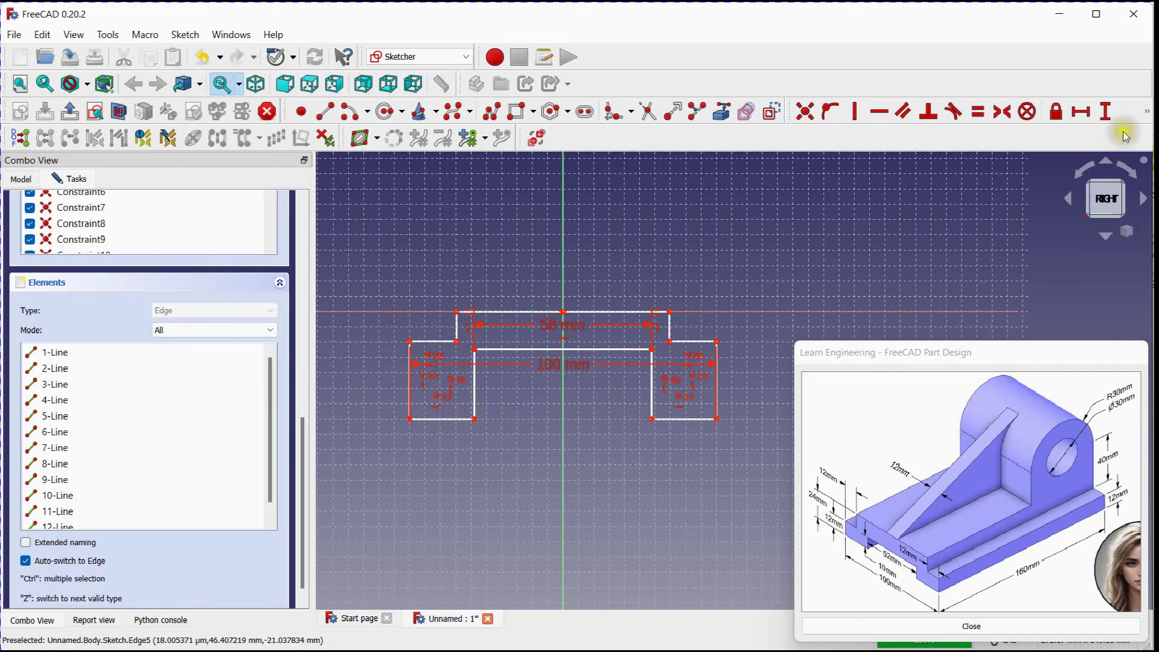
# - Set the lengths of the leg's outer vertical edge and the upper section's side edge to 12 mm each
pyautogui.click(1147, 112)
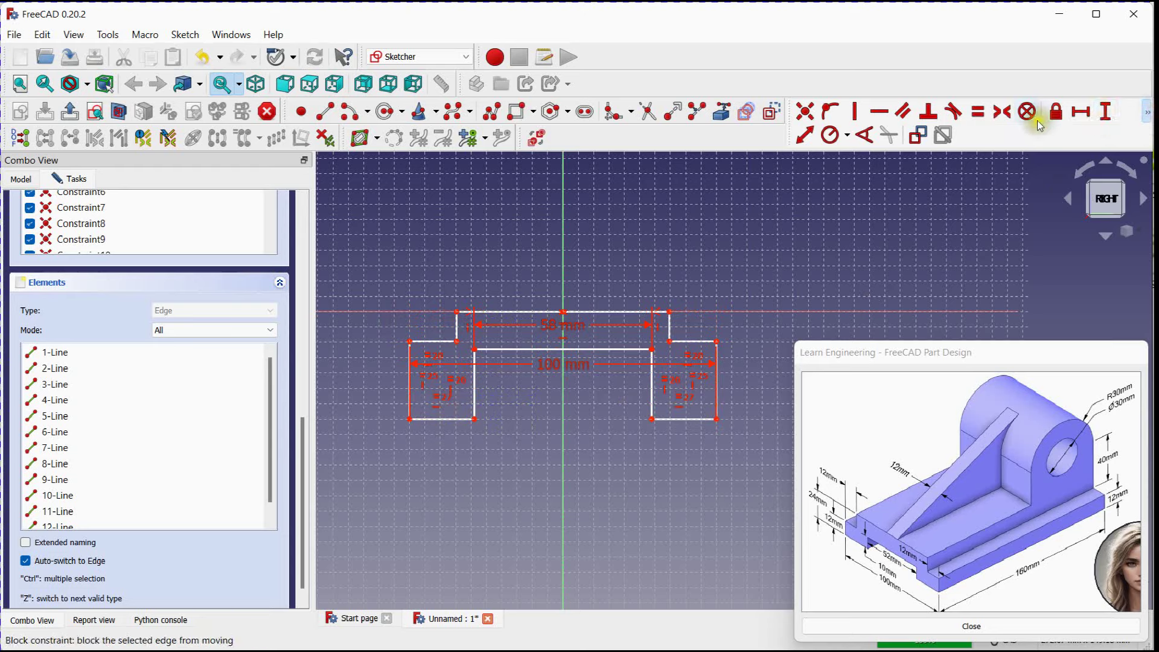
pyautogui.click(805, 136)
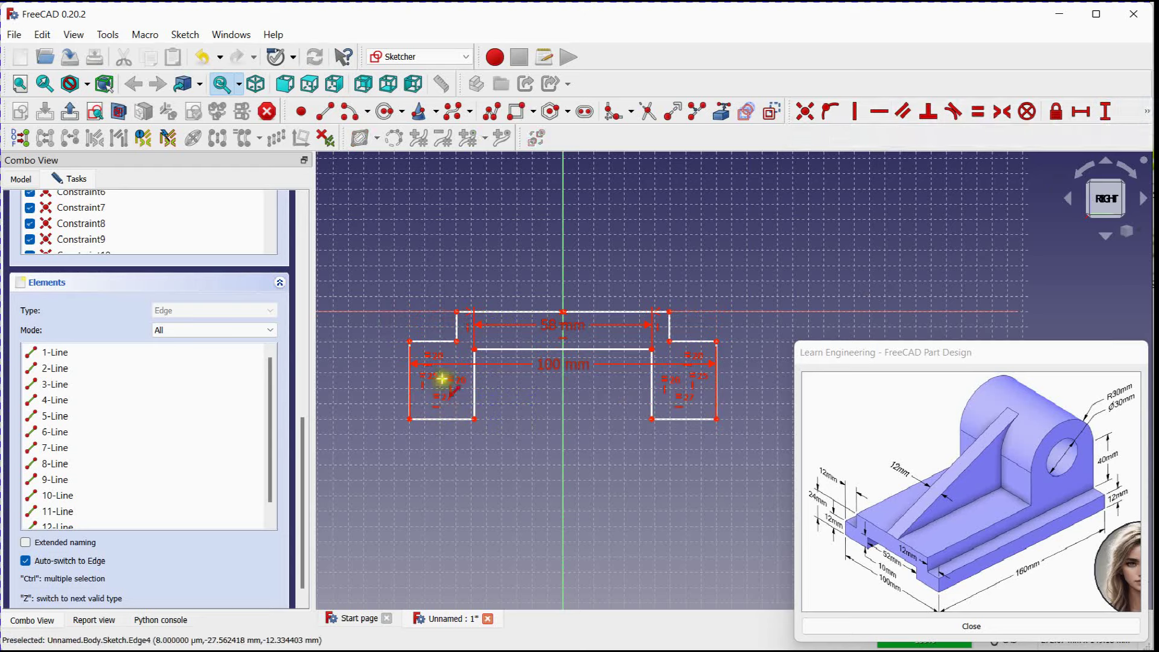
pyautogui.click(408, 391)
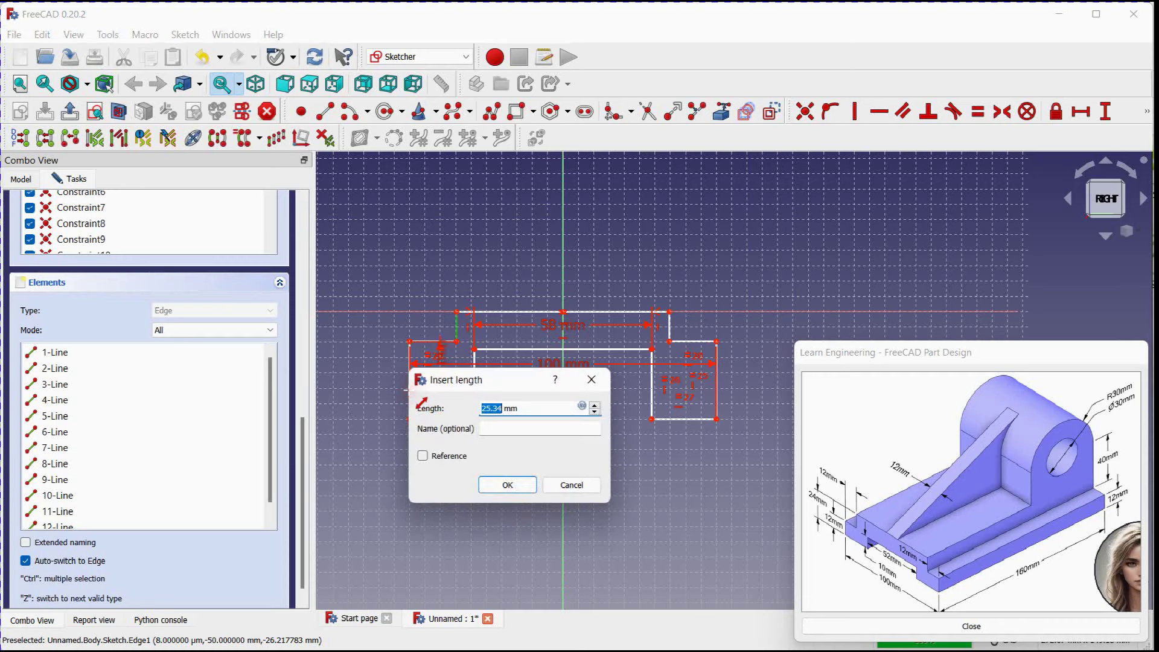
pyautogui.press('Return')
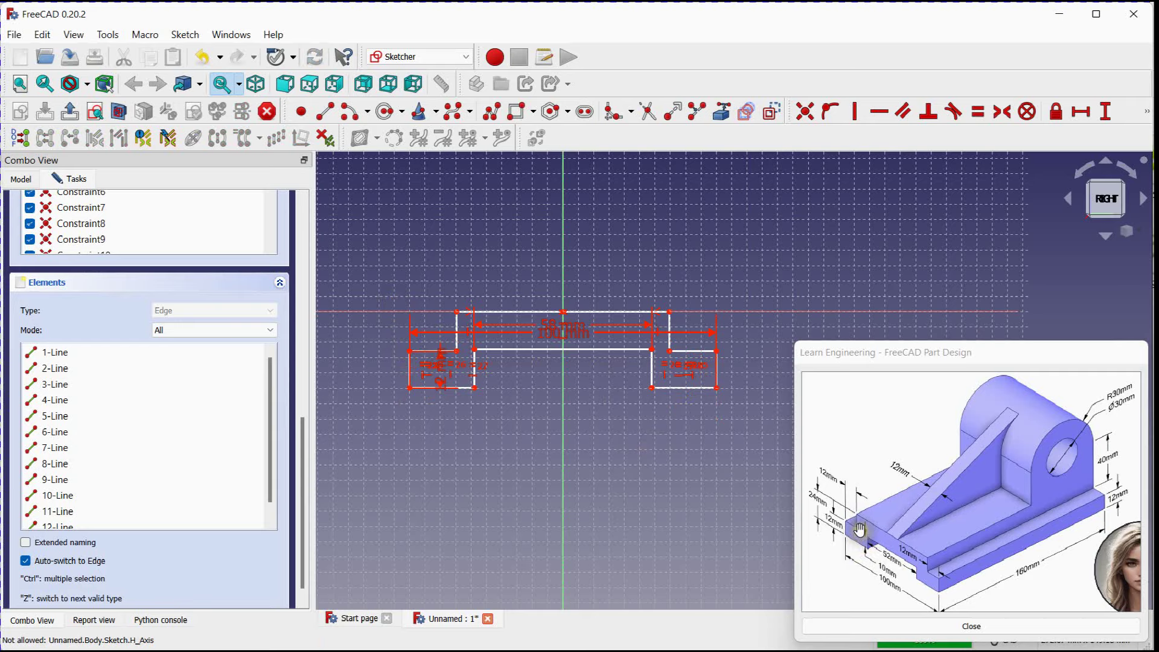
pyautogui.scroll(5, 463, 300)
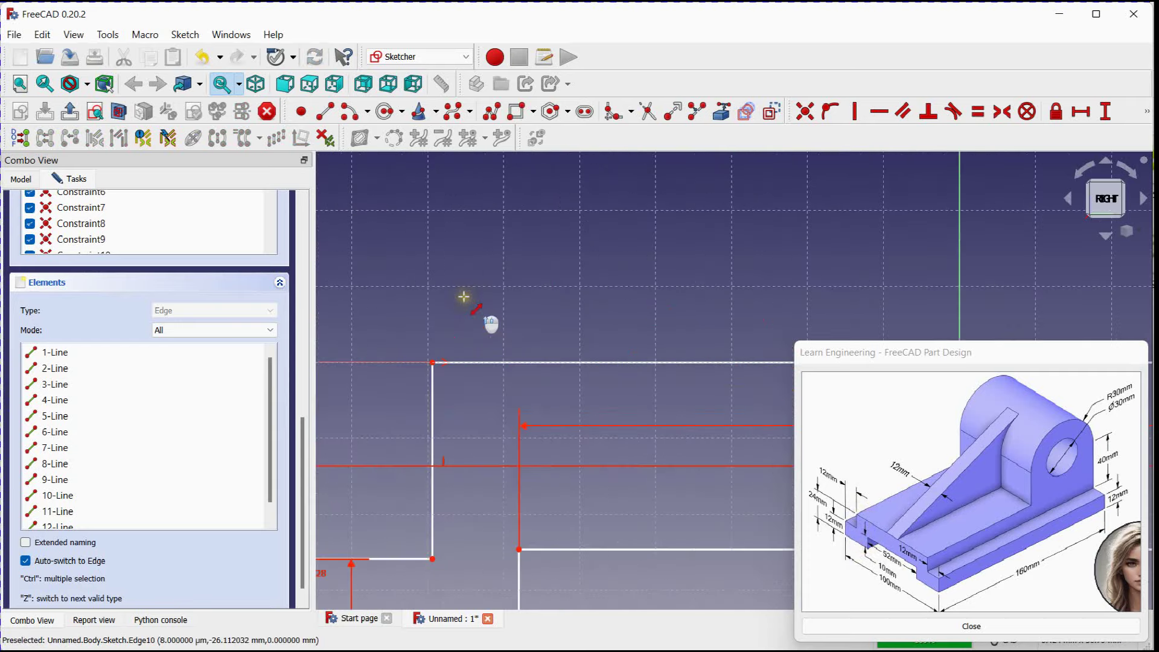
pyautogui.click(433, 407)
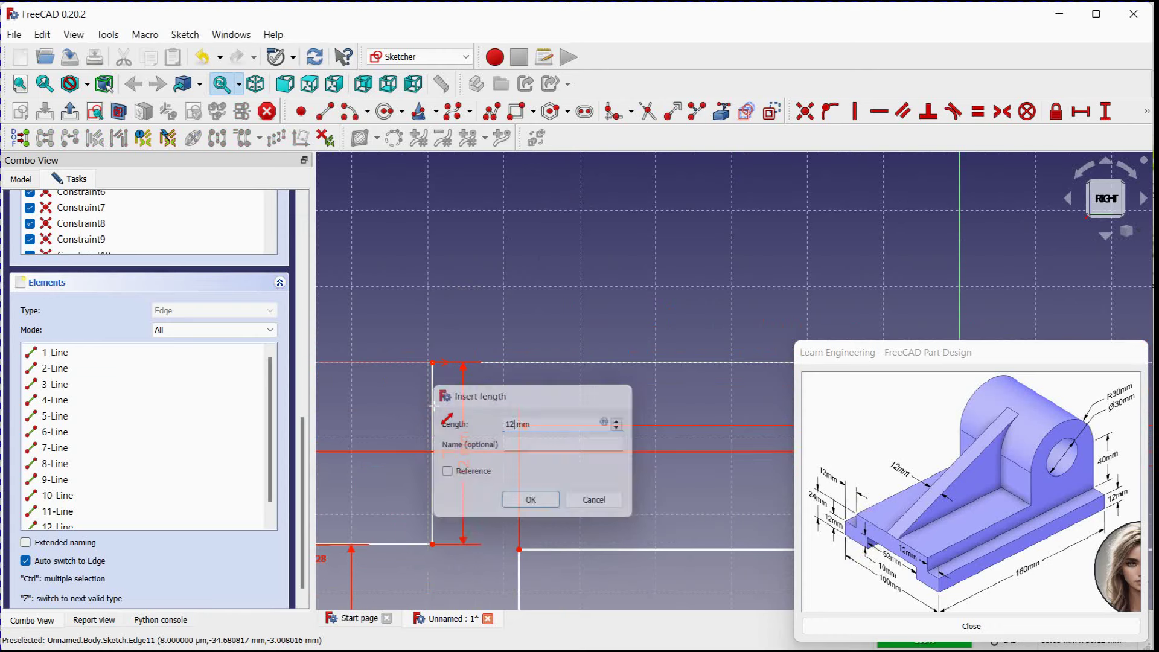
pyautogui.press('Return')
# - Set the length of the bottom slot's vertical side edge to 10 mm
pyautogui.scroll(-3, 442, 402)
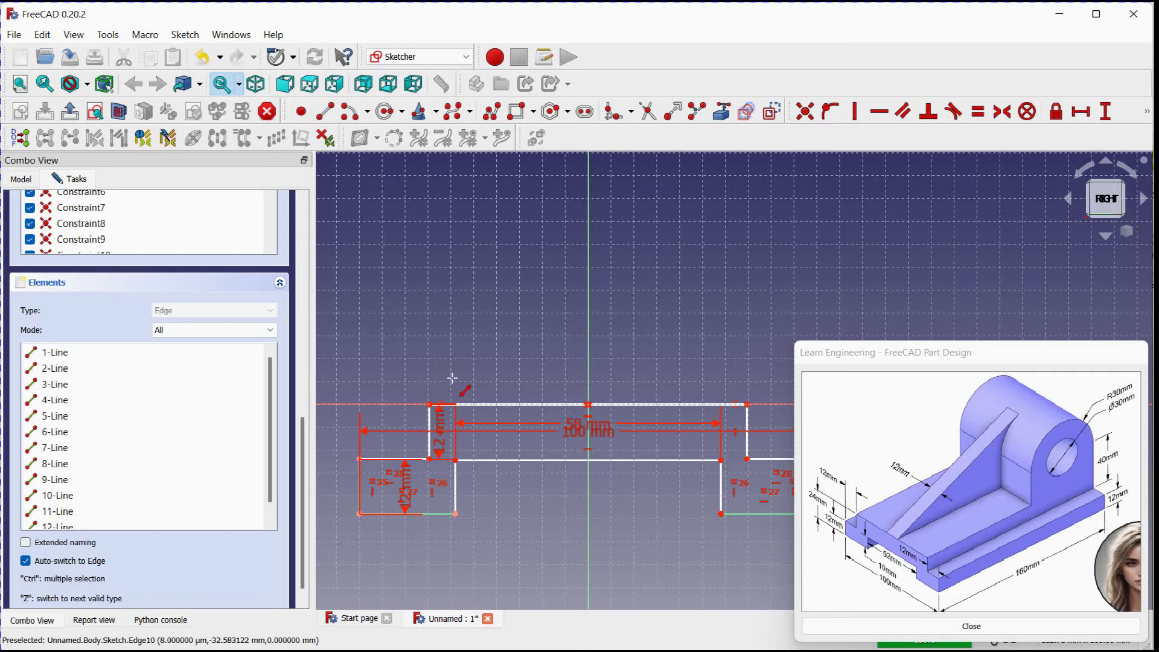
pyautogui.scroll(-2, 454, 490)
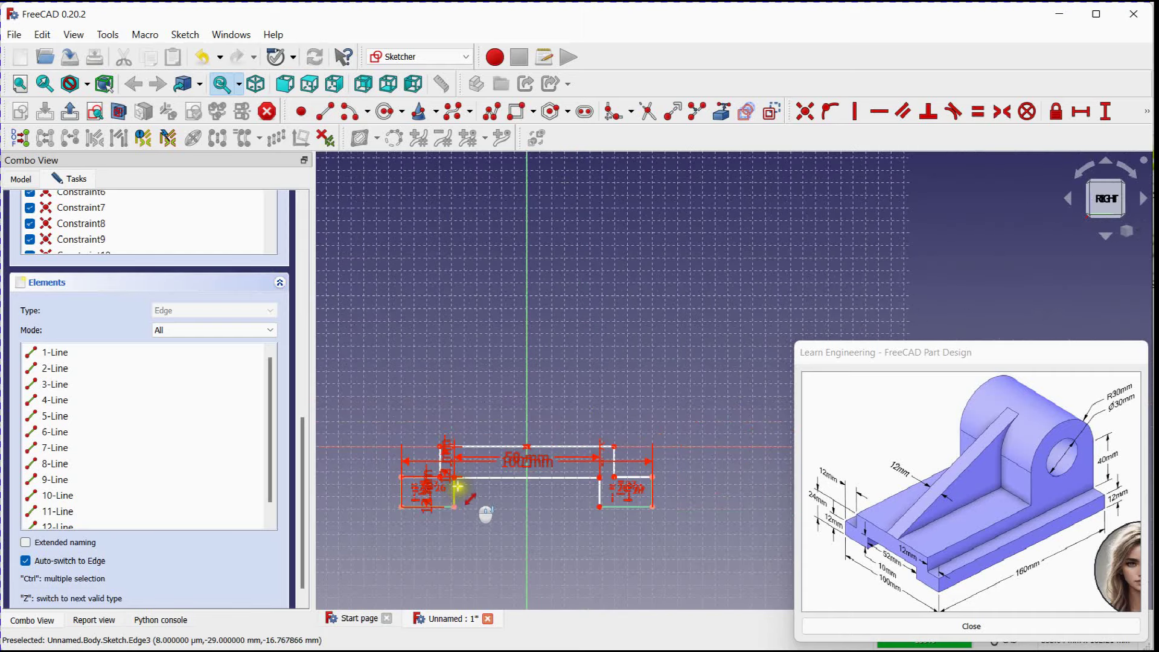
pyautogui.scroll(4, 459, 488)
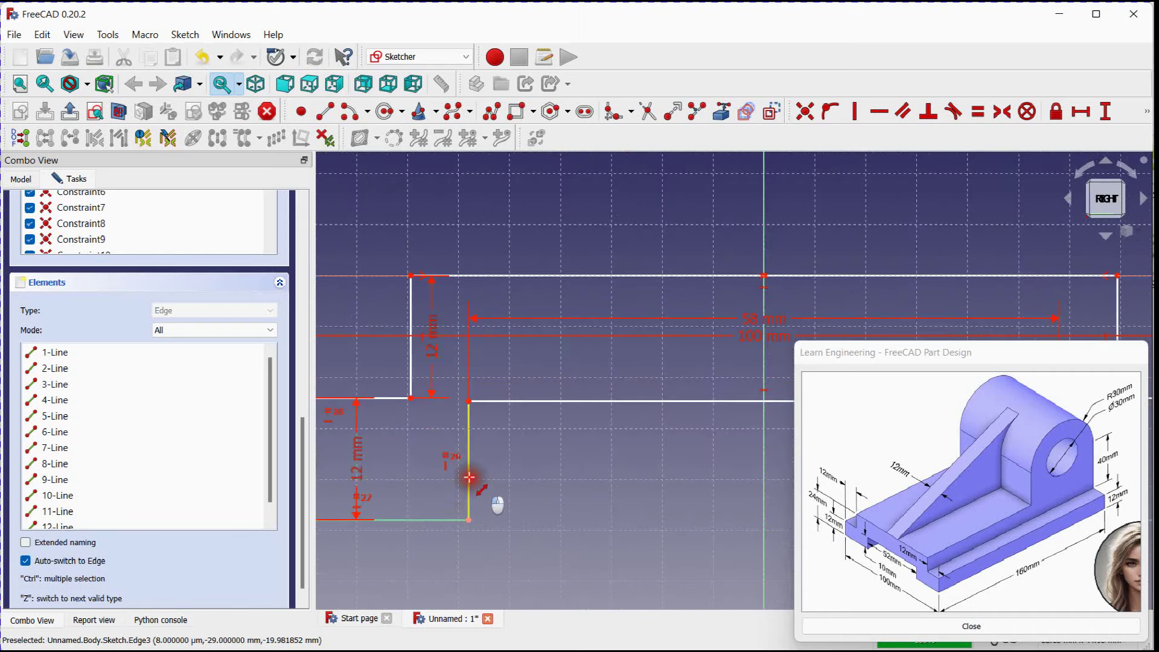
pyautogui.click(468, 478)
pyautogui.write('10')
pyautogui.press('Return')
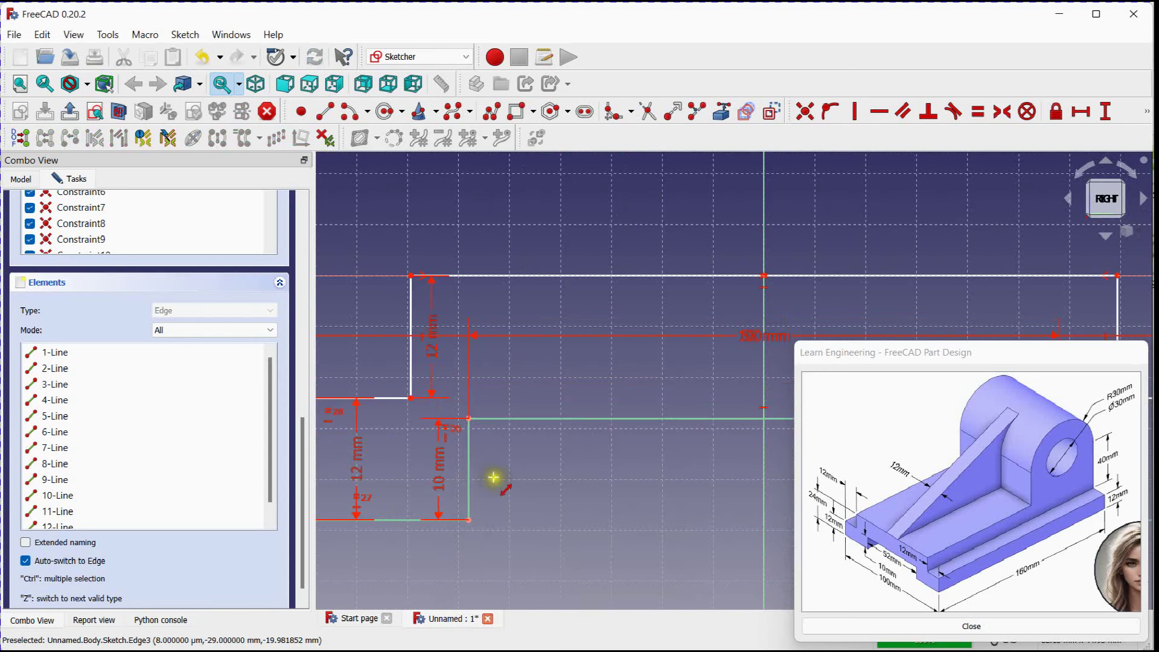
pyautogui.scroll(-3, 507, 483)
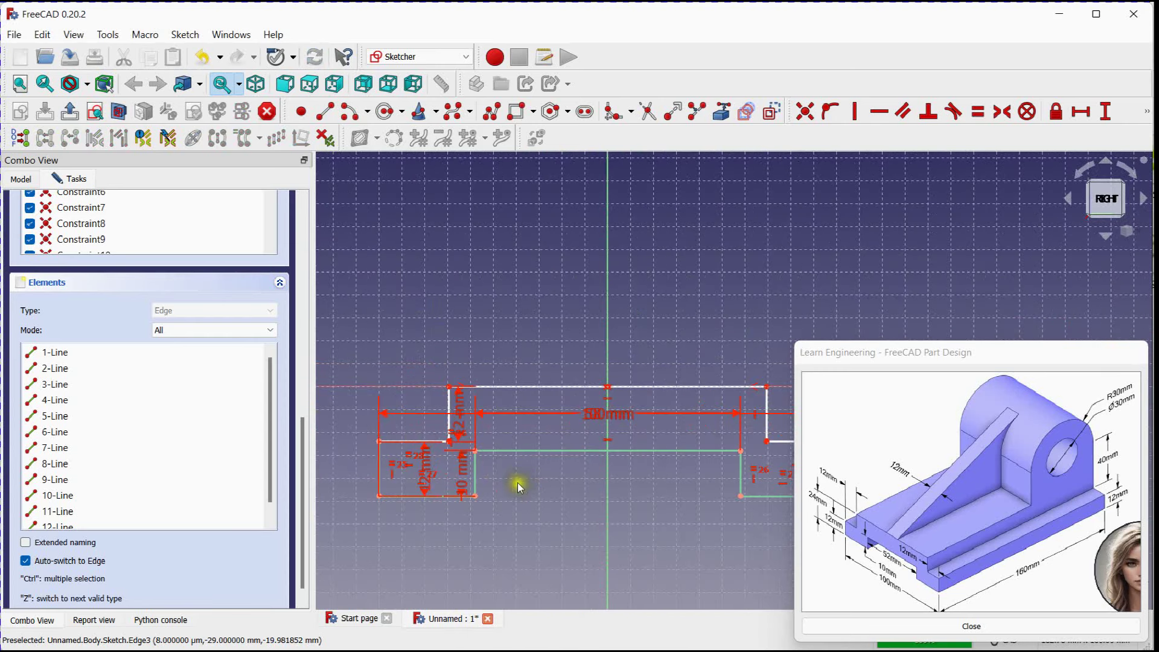
# - Check the profile's remaining degree of freedom by moving the upper section's lower corner slightly outward
pyautogui.moveTo(303, 445); pyautogui.dragTo(298, 200)
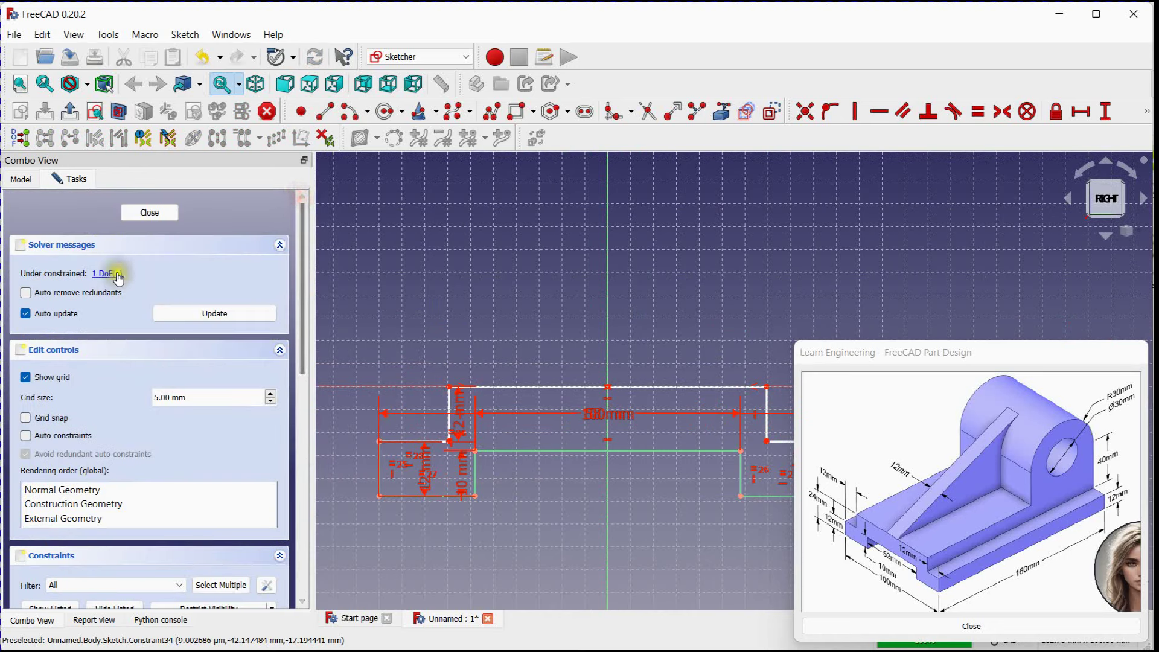
pyautogui.moveTo(693, 392); pyautogui.dragTo(623, 395)
pyautogui.scroll(-4, 626, 401)
pyautogui.scroll(4, 643, 431)
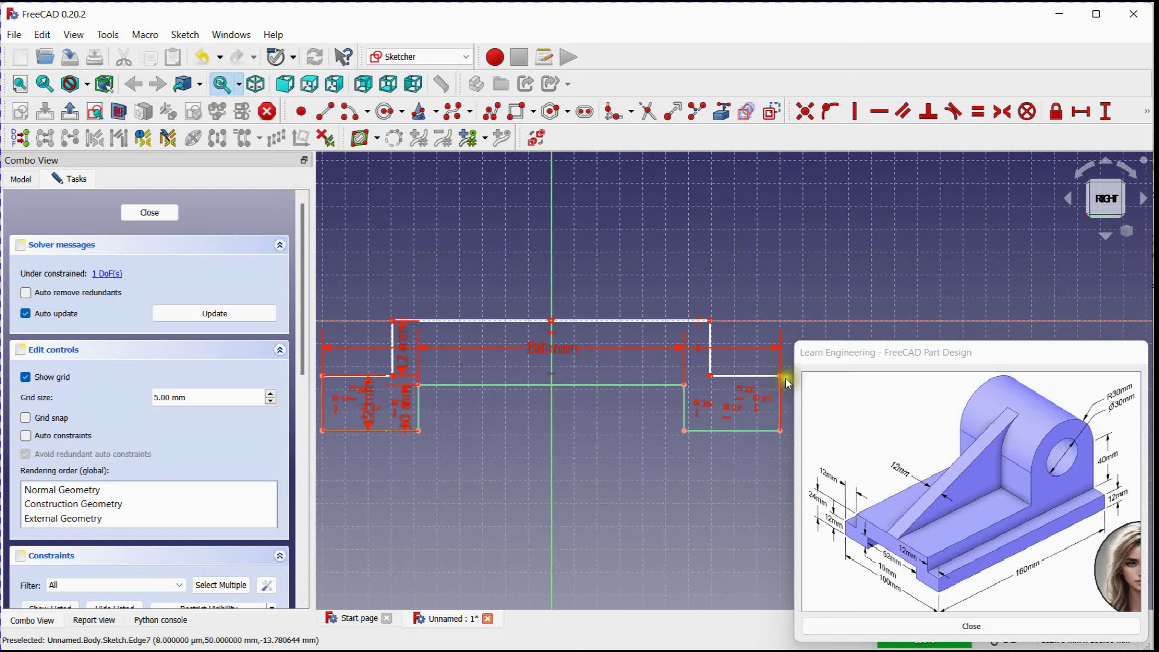
pyautogui.moveTo(711, 373)
pyautogui.mouseDown()
pyautogui.moveTo(745, 378)
pyautogui.moveTo(688, 383)
pyautogui.moveTo(750, 380)
pyautogui.moveTo(479, 383)
pyautogui.moveTo(722, 383)
pyautogui.mouseUp()
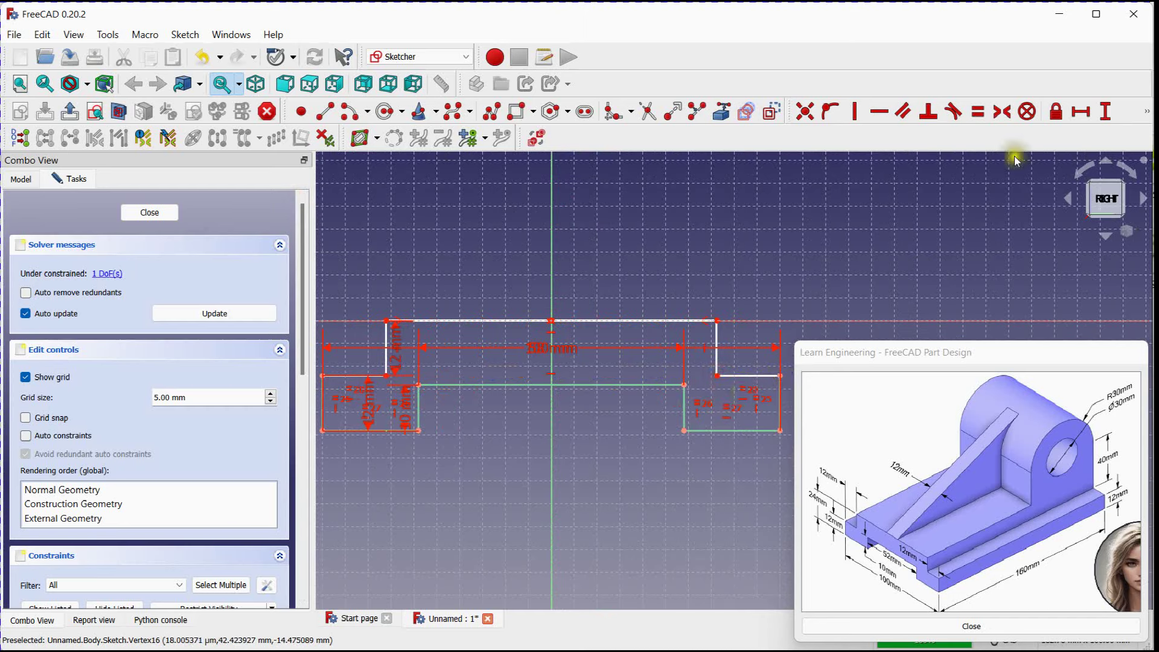
# - Set the length of the horizontal ledge beside the upper section to 12 mm and close the base profile sketch
pyautogui.click(1150, 111)
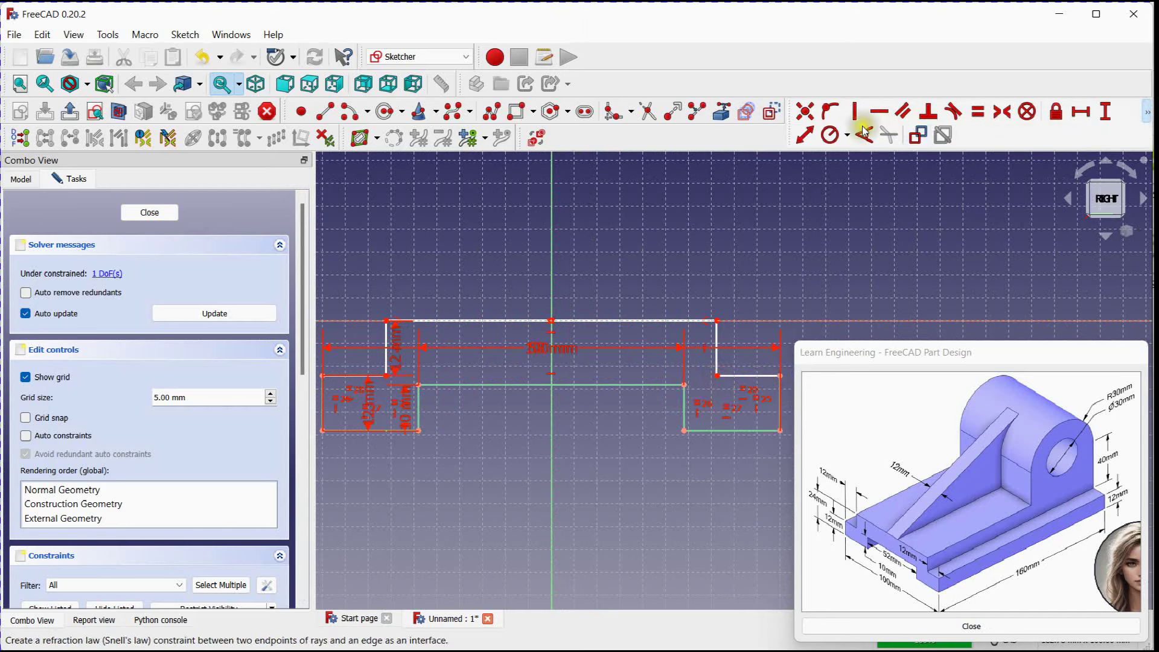
pyautogui.click(808, 131)
pyautogui.click(742, 375)
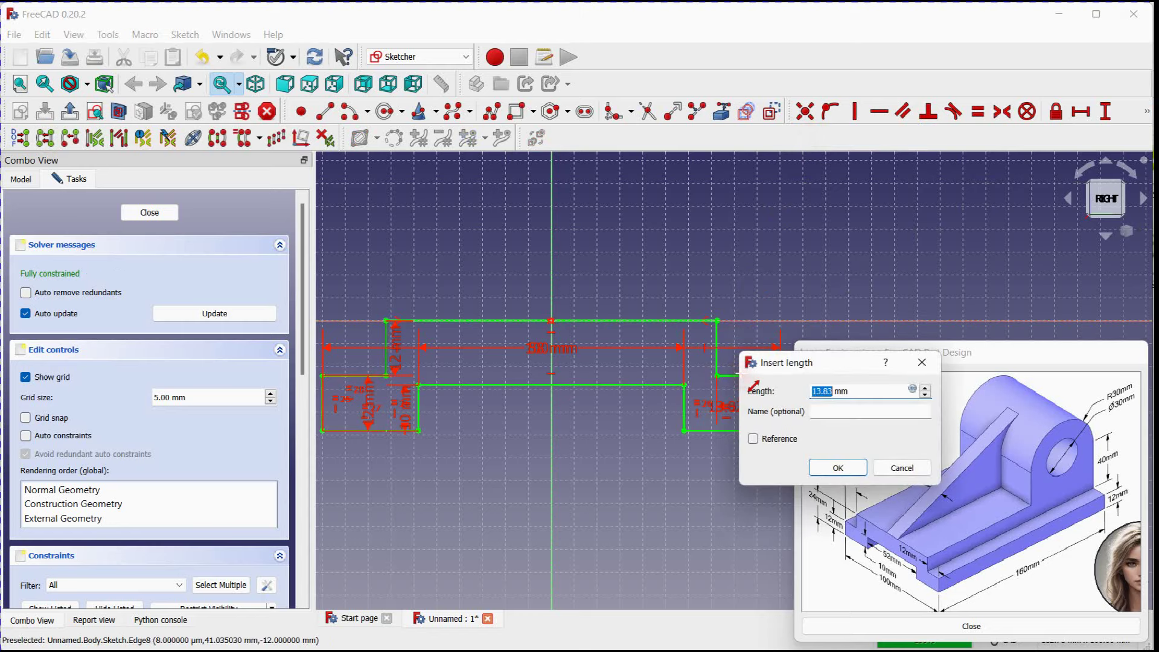
pyautogui.write('12')
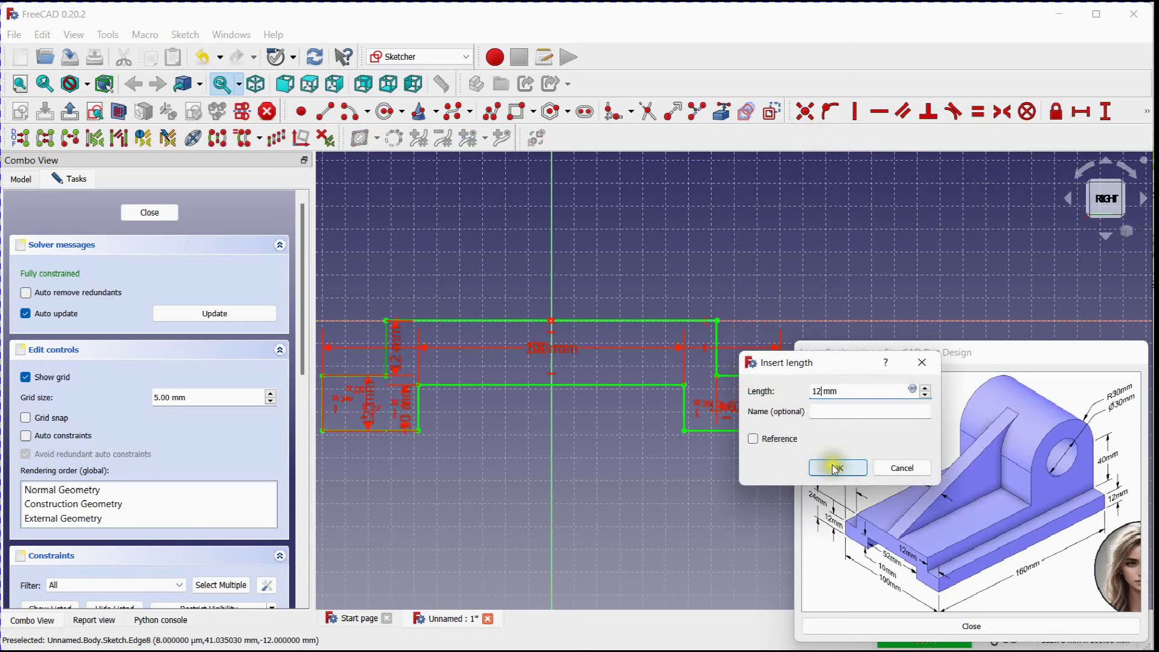
pyautogui.click(838, 468)
pyautogui.scroll(-3, 520, 445)
pyautogui.scroll(5, 517, 445)
pyautogui.moveTo(516, 445); pyautogui.dragTo(507, 364, button='middle')
pyautogui.scroll(-3, 507, 364)
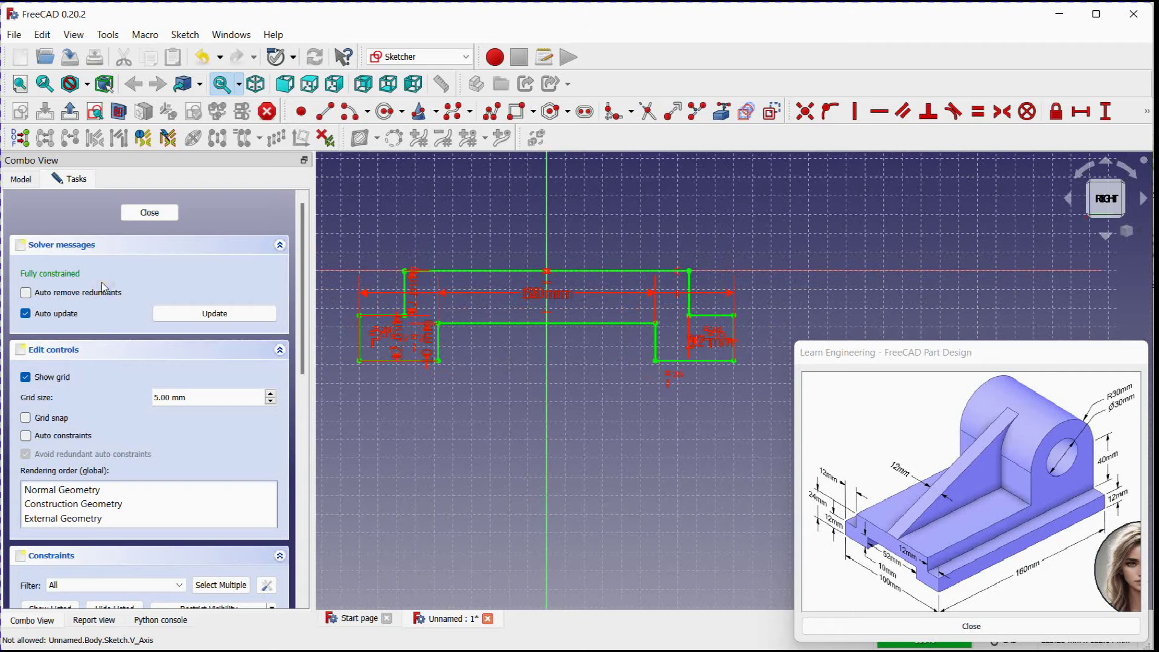
pyautogui.click(149, 213)
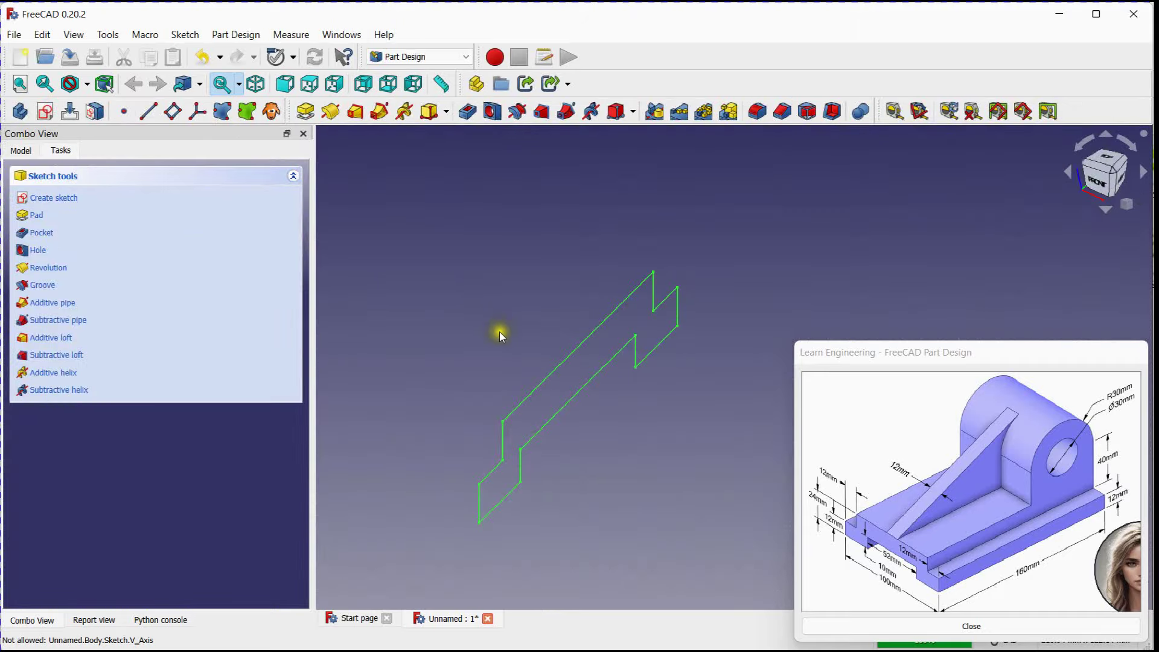
# - Pad the base profile 160 mm along the sketch normal, symmetric to the sketch plane
pyautogui.moveTo(495, 332); pyautogui.dragTo(468, 291, button='middle')
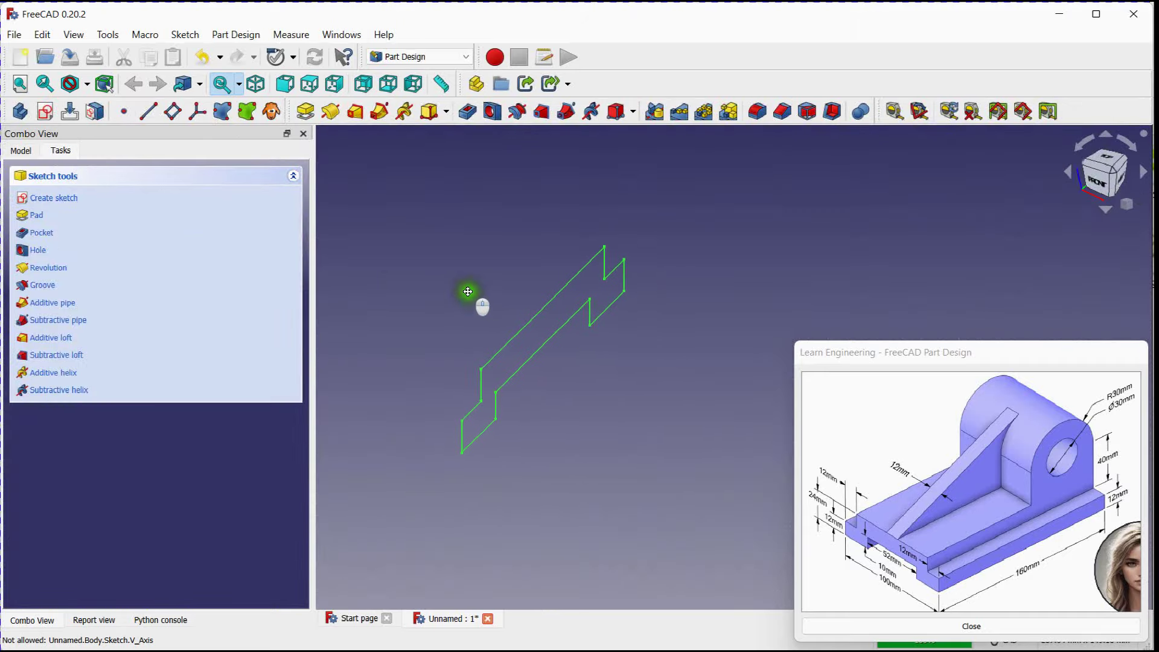
pyautogui.click(306, 111)
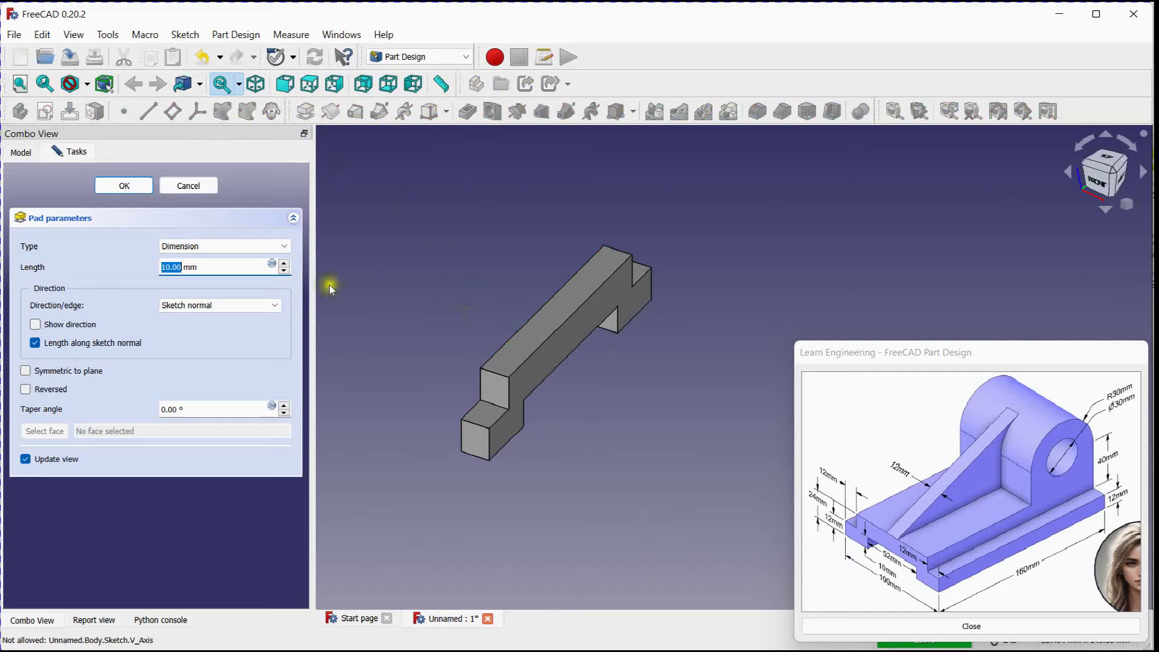
pyautogui.click(25, 371)
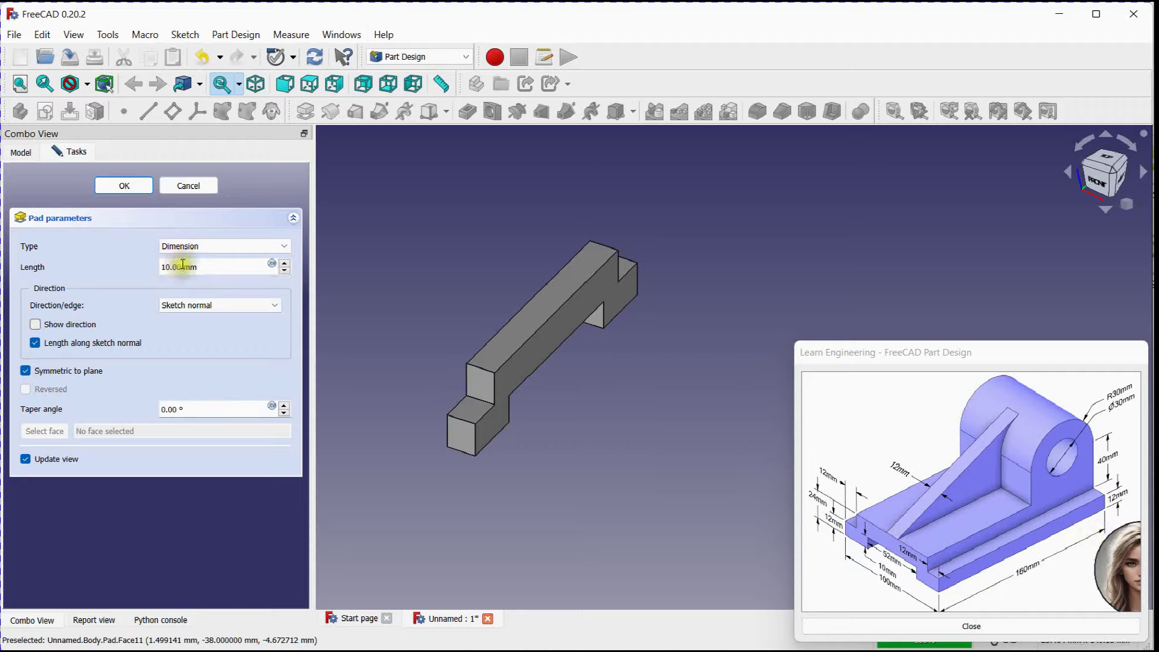
pyautogui.moveTo(182, 268); pyautogui.dragTo(152, 268)
pyautogui.write('1')
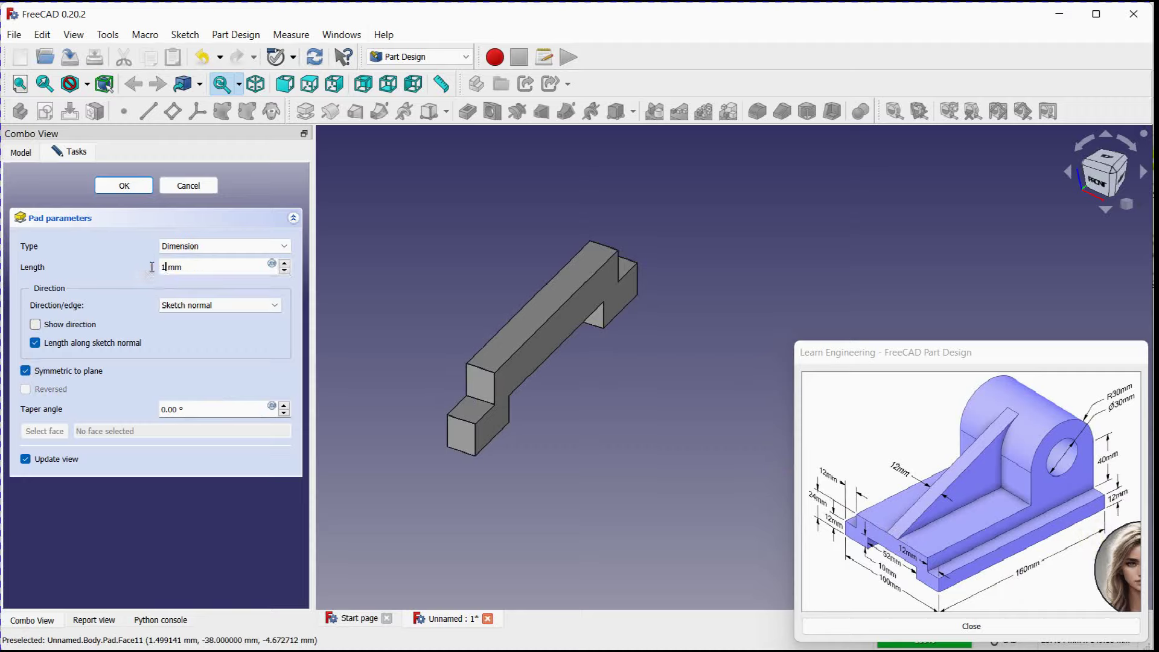
pyautogui.click(218, 277)
pyautogui.scroll(-2, 473, 281)
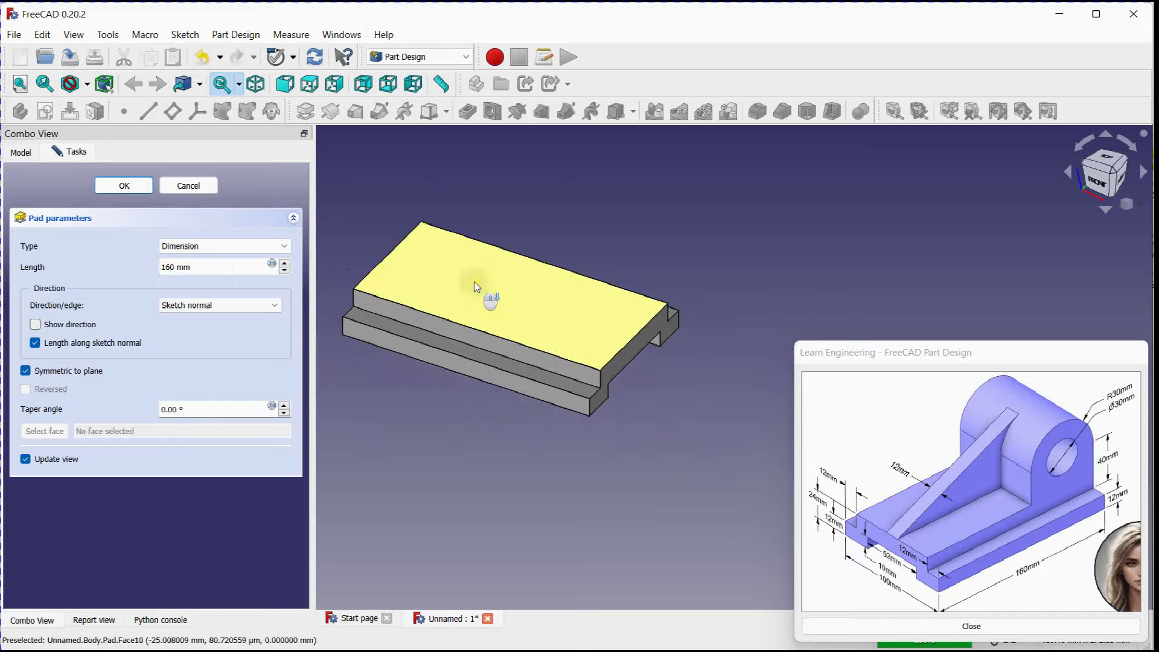
pyautogui.scroll(-1, 474, 283)
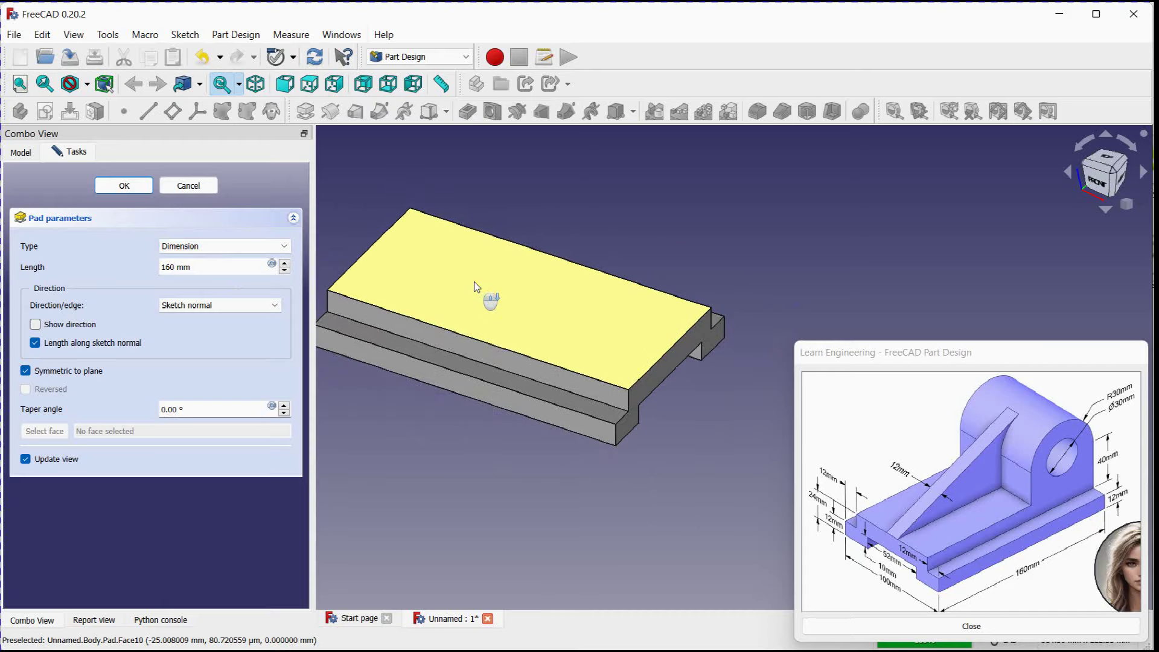
pyautogui.click(26, 370)
pyautogui.click(25, 371)
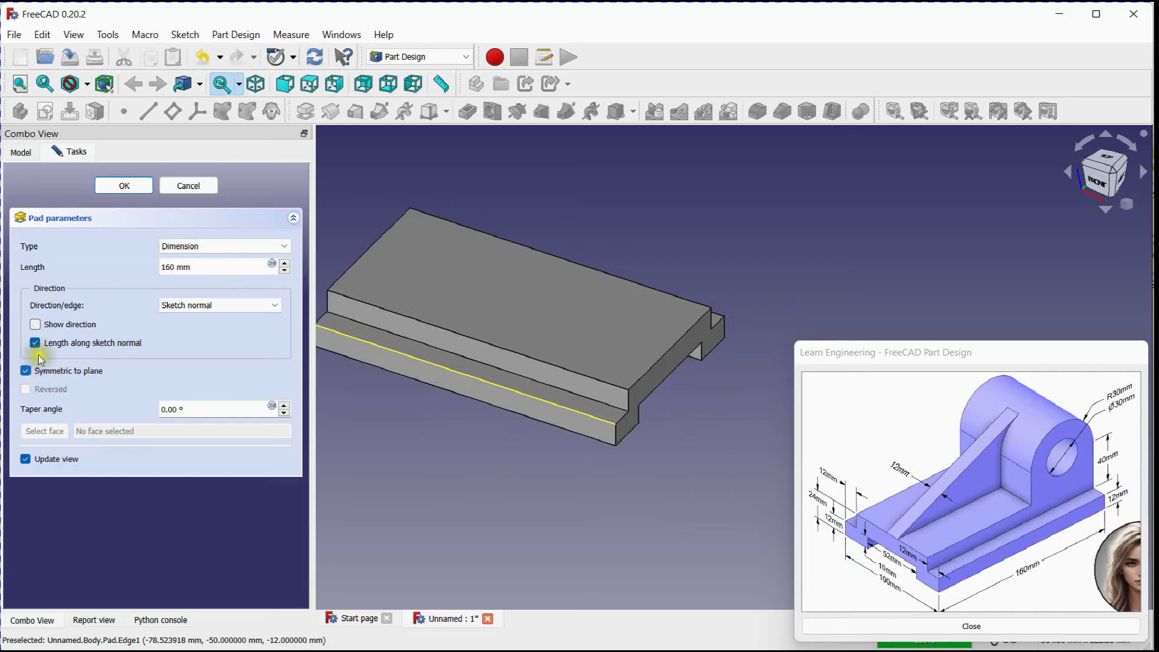
pyautogui.click(124, 185)
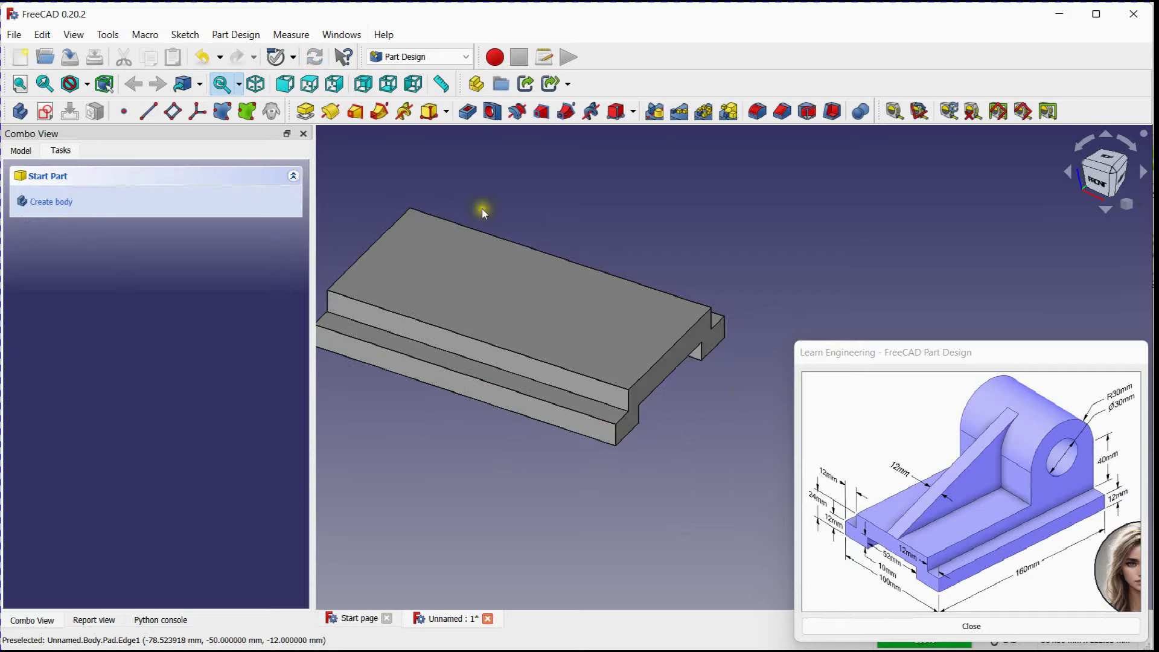
# - Create a new sketch on the XZ plane
pyautogui.click(16, 154)
pyautogui.scroll(-3, 603, 188)
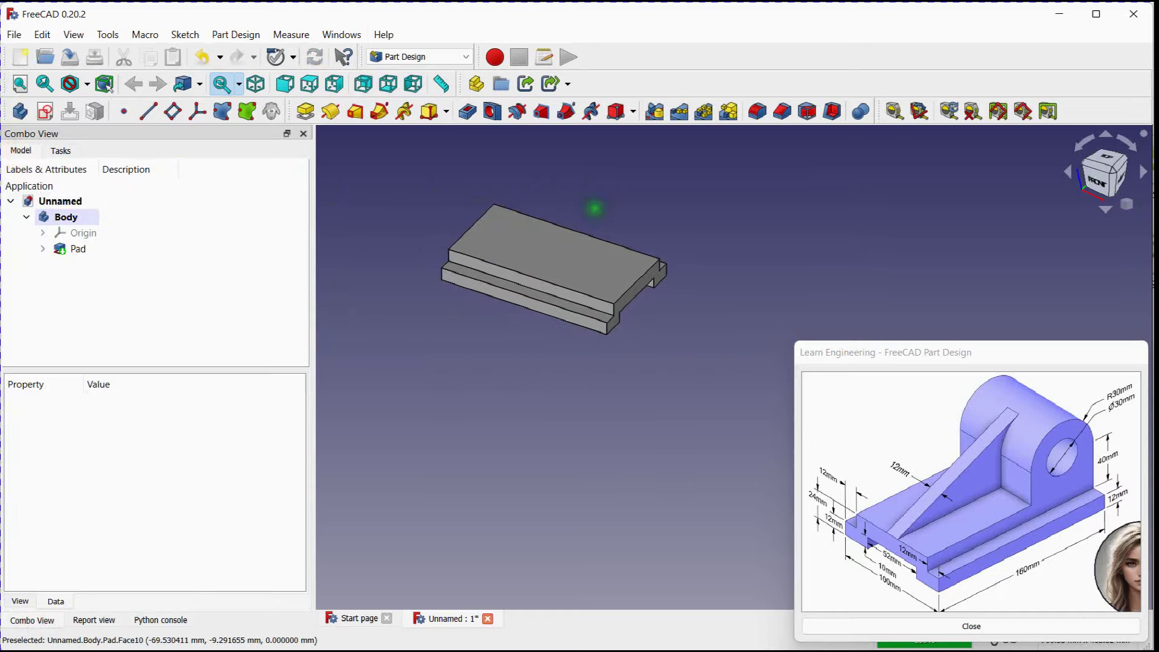
pyautogui.press('1')
pyautogui.scroll(2, 591, 232)
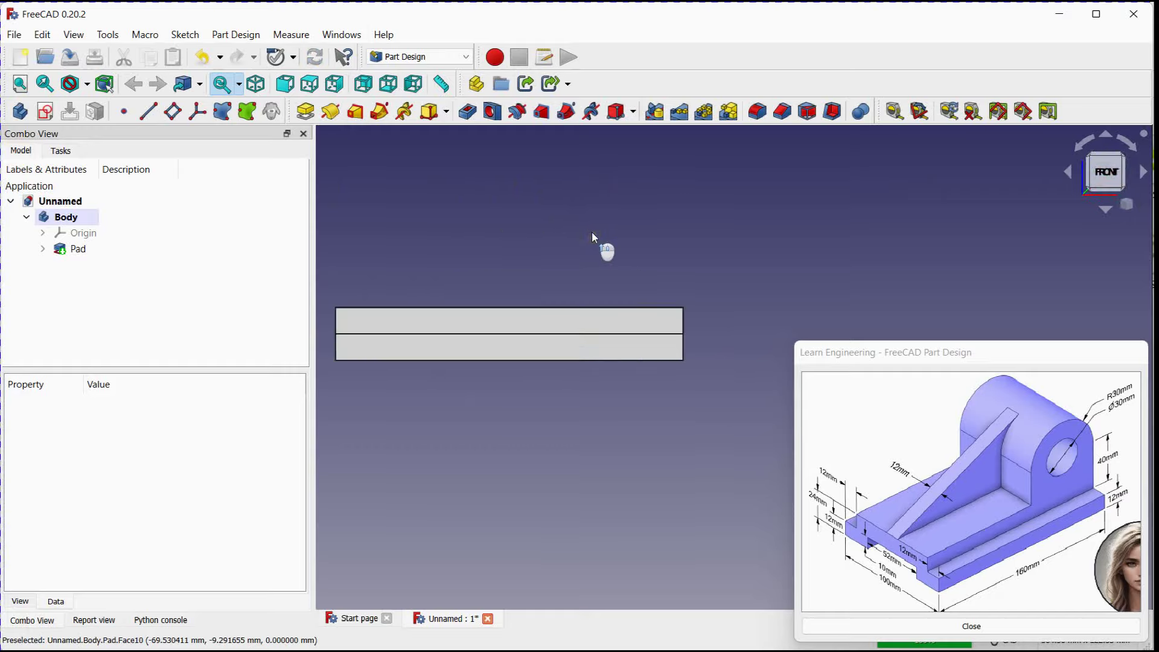
pyautogui.moveTo(591, 237); pyautogui.dragTo(558, 255, button='middle')
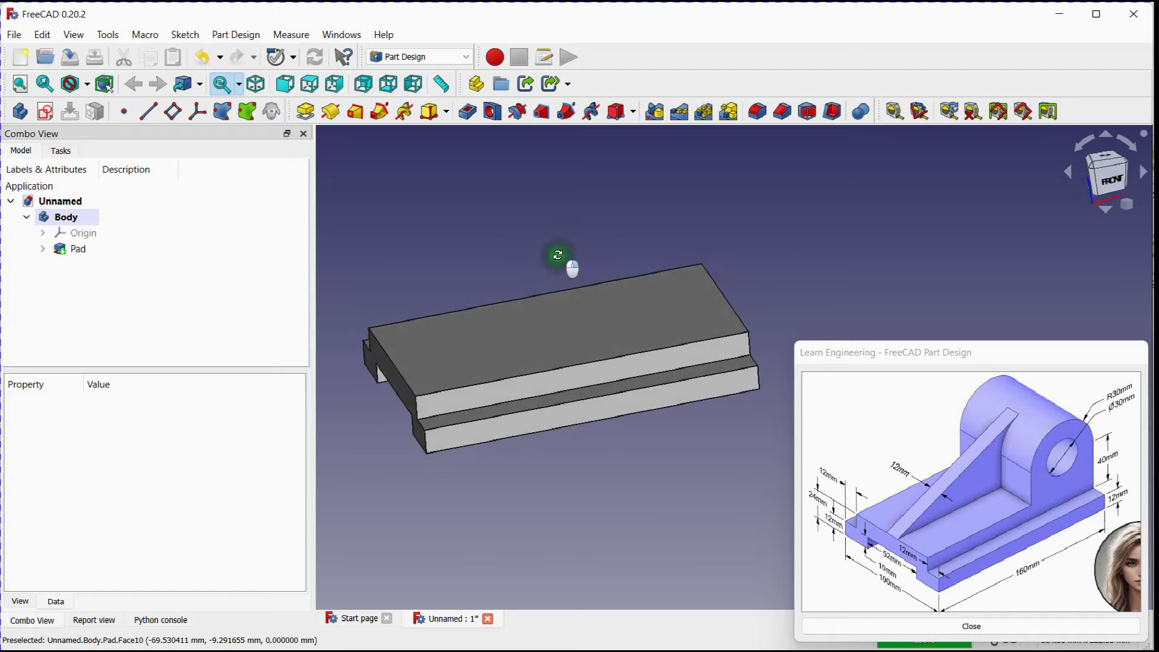
pyautogui.click(45, 111)
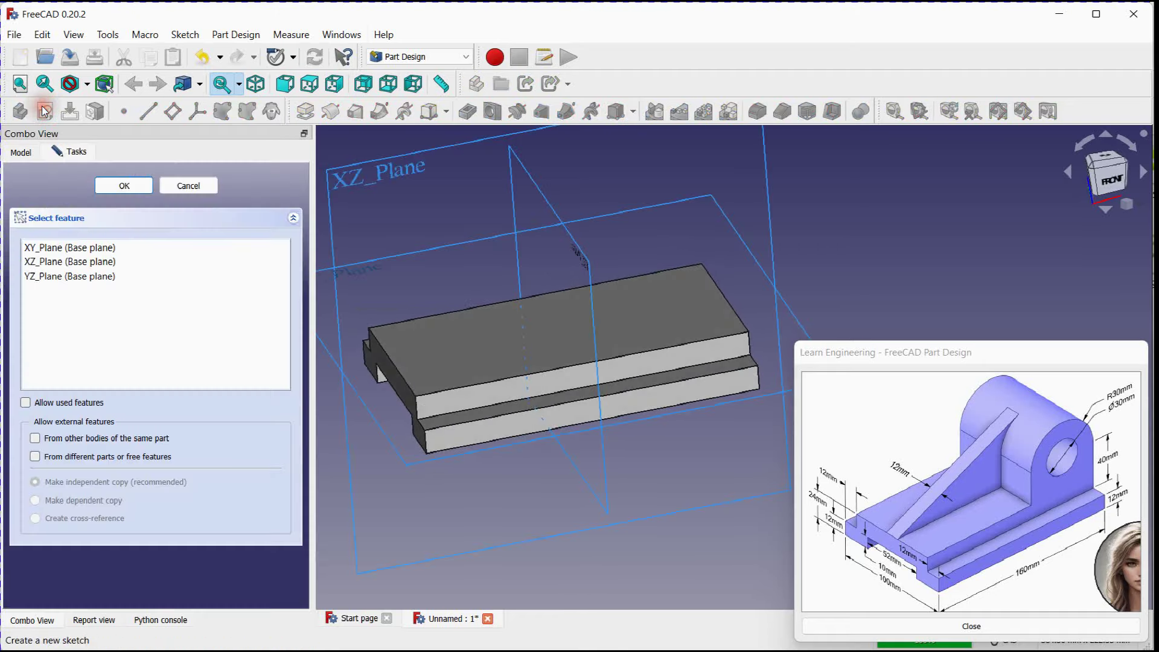
pyautogui.scroll(-2, 514, 283)
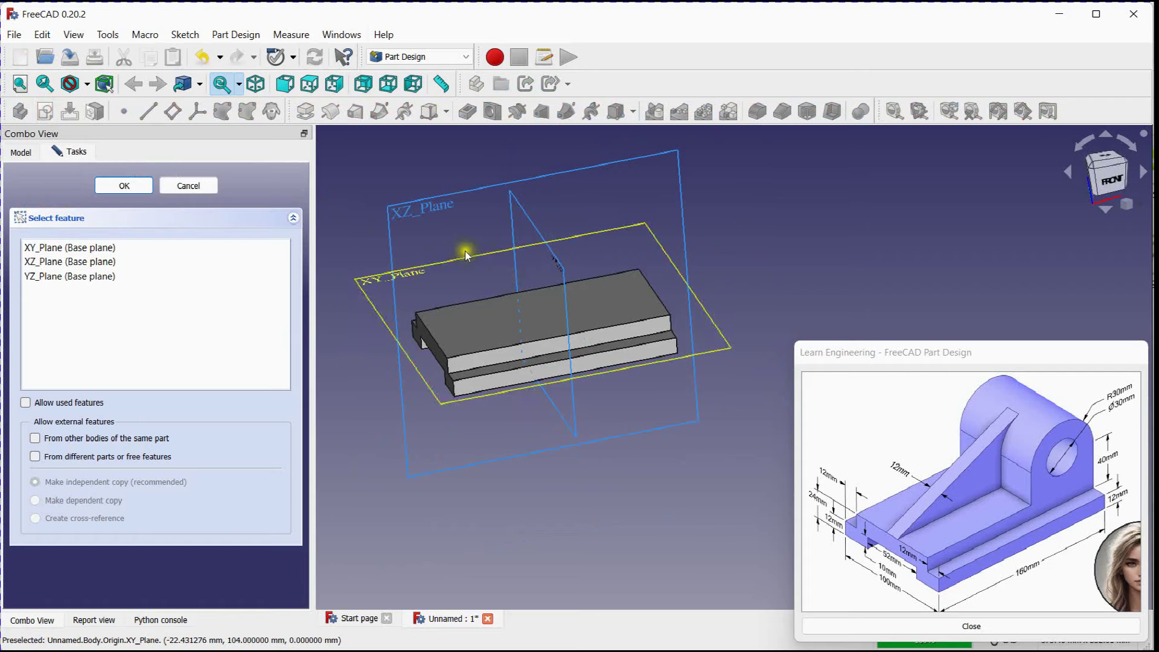
pyautogui.click(429, 205)
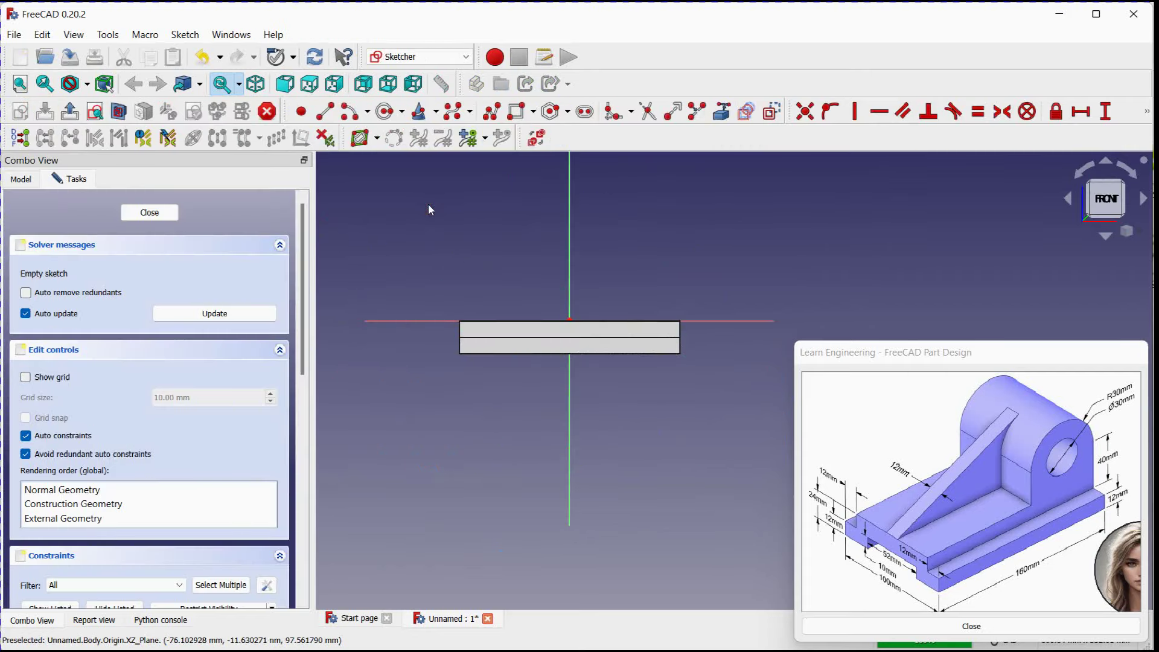
# - Leave the empty sketch and edit the base pad, turning off Symmetric to plane and turning on Reversed
pyautogui.scroll(2, 449, 273)
pyautogui.scroll(-1, 448, 273)
pyautogui.moveTo(449, 273); pyautogui.dragTo(503, 300, button='middle')
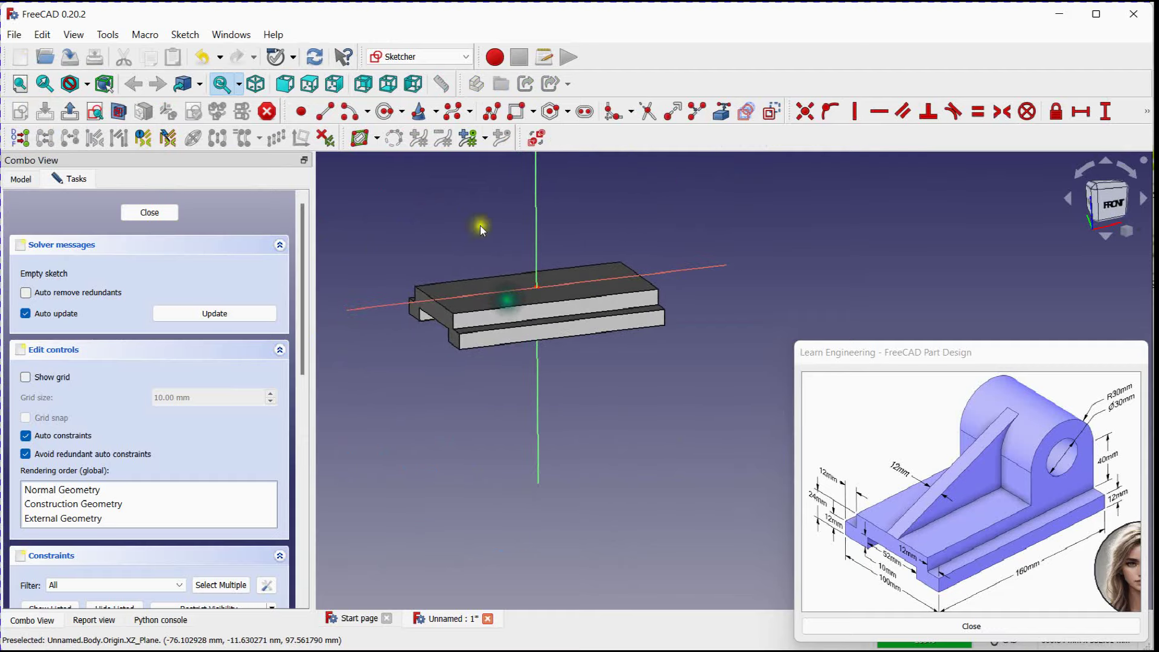
pyautogui.moveTo(479, 228); pyautogui.dragTo(477, 288, button='middle')
pyautogui.scroll(1, 476, 288)
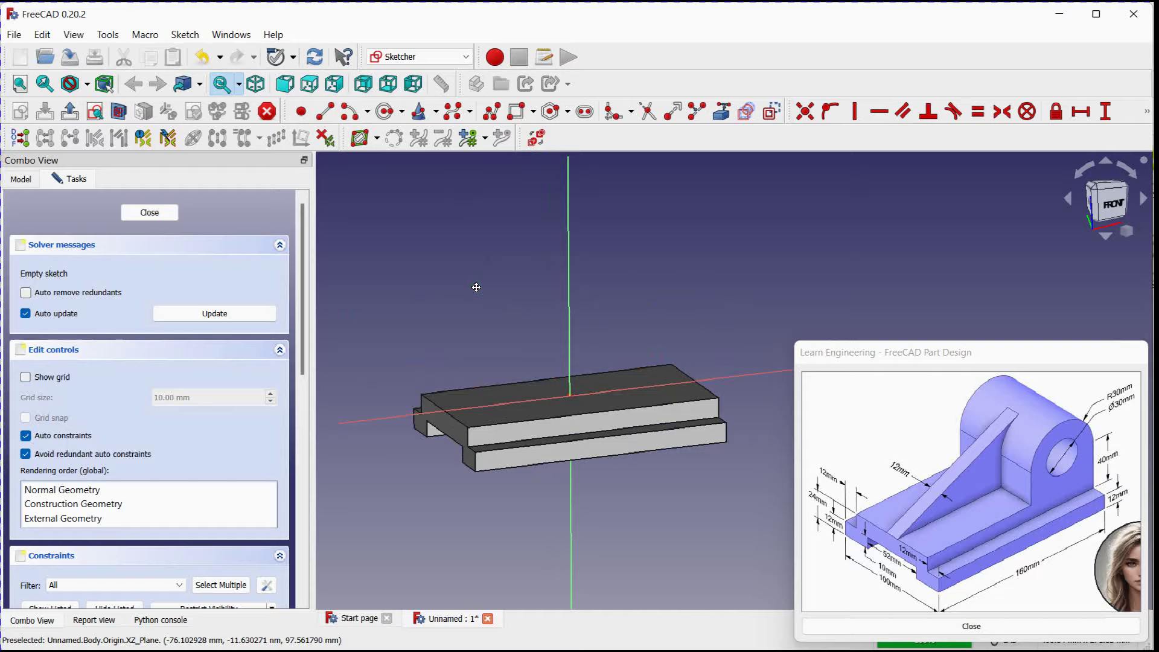
pyautogui.click(150, 212)
pyautogui.click(83, 250)
pyautogui.doubleClick(83, 249)
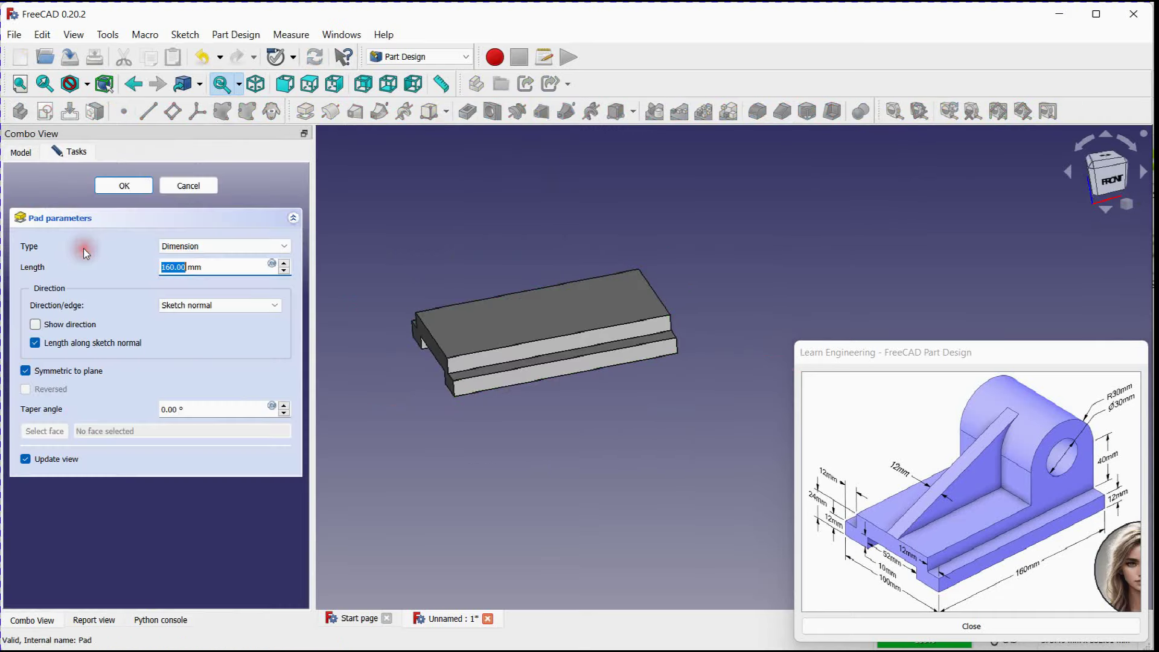
pyautogui.click(25, 372)
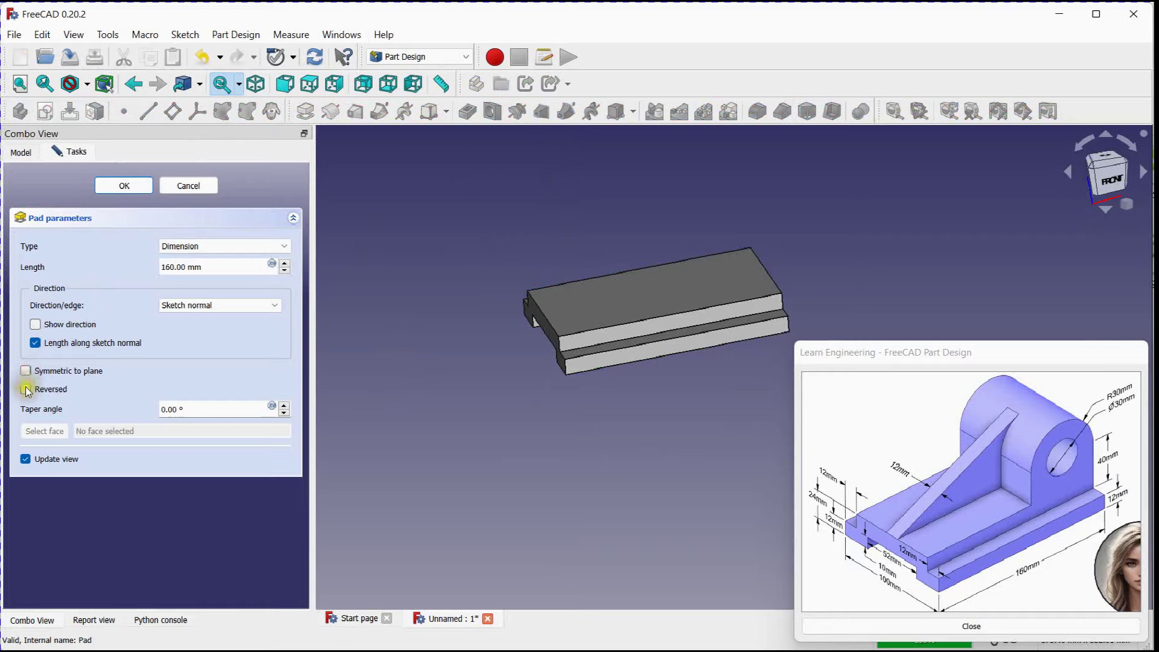
pyautogui.click(26, 391)
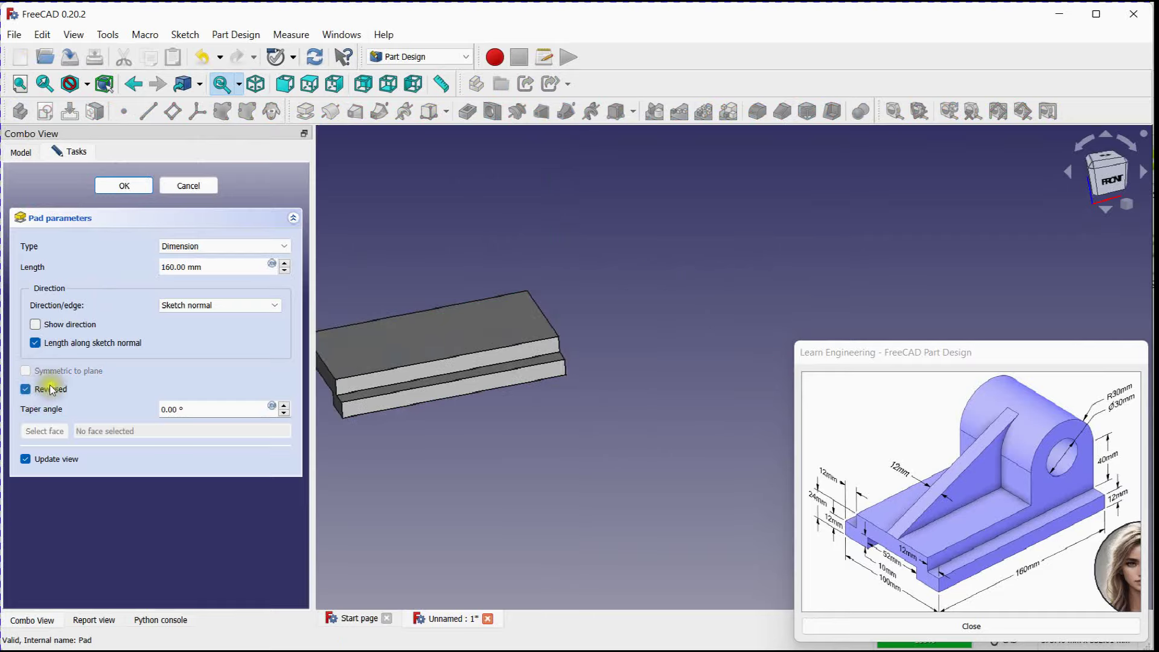
pyautogui.click(129, 191)
pyautogui.click(493, 253)
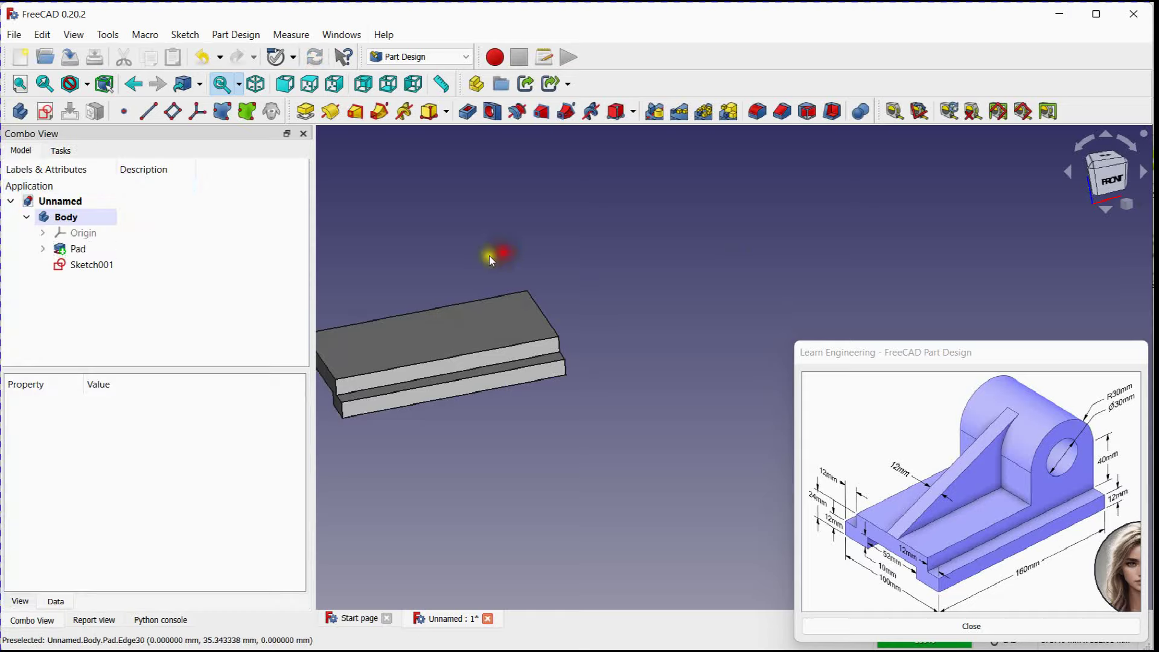
# - Reopen the empty XZ sketch and draw a circle of about 14 mm radius above the base, plus a larger open-bottomed arc beside it
pyautogui.doubleClick(99, 267)
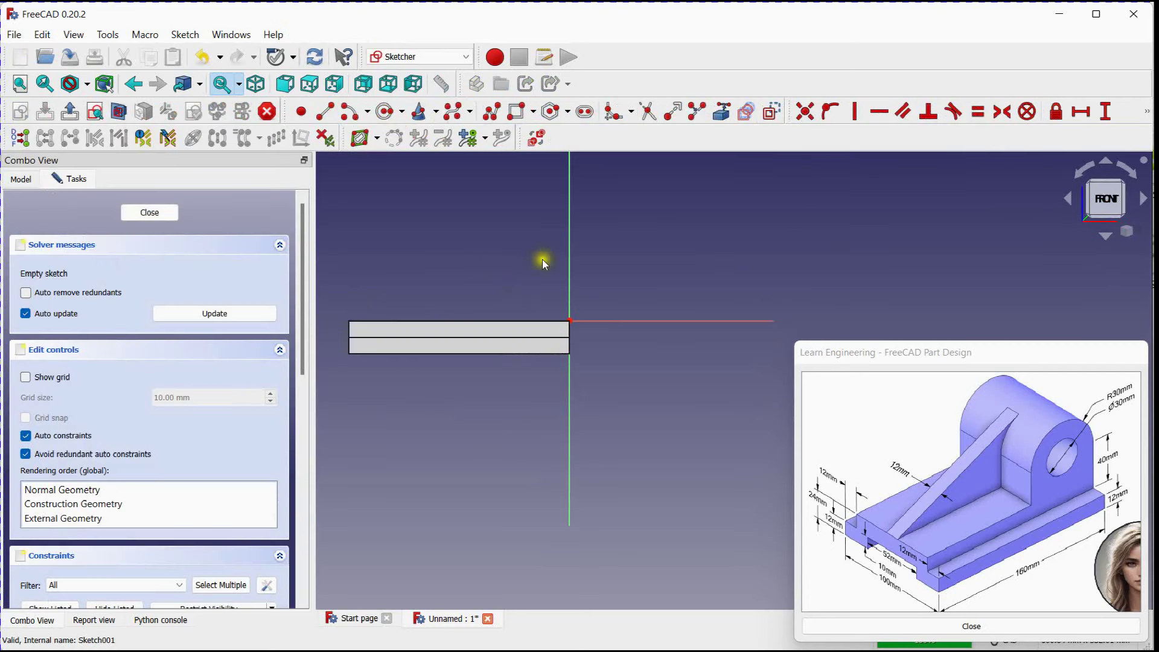
pyautogui.click(385, 112)
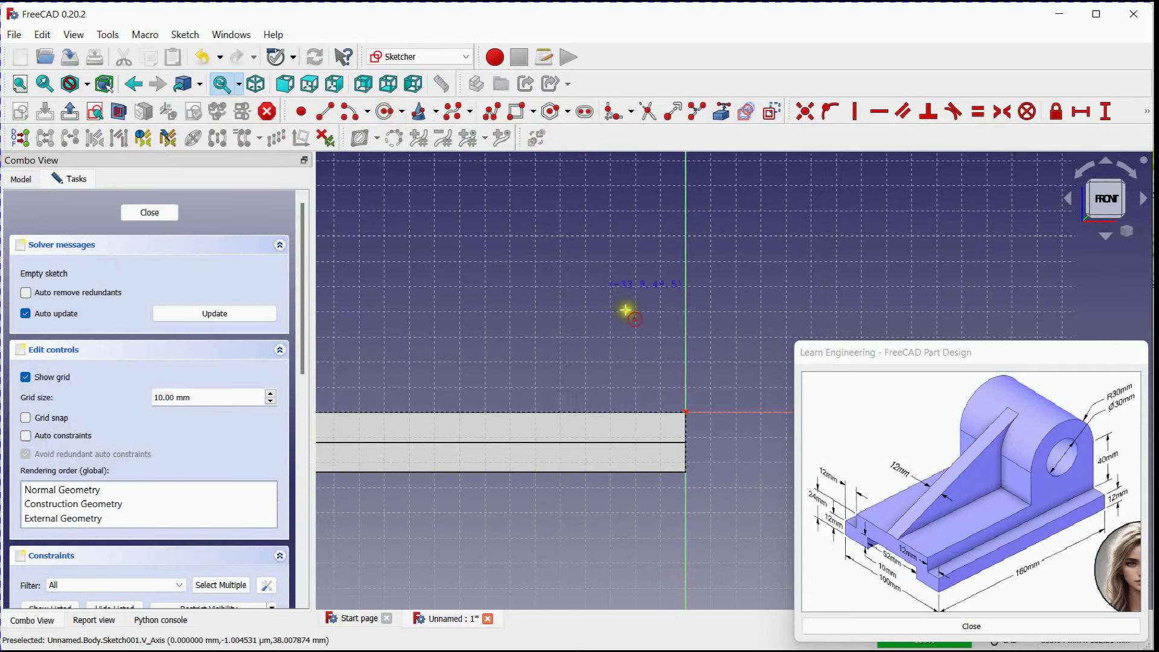
pyautogui.click(624, 326)
pyautogui.click(637, 292)
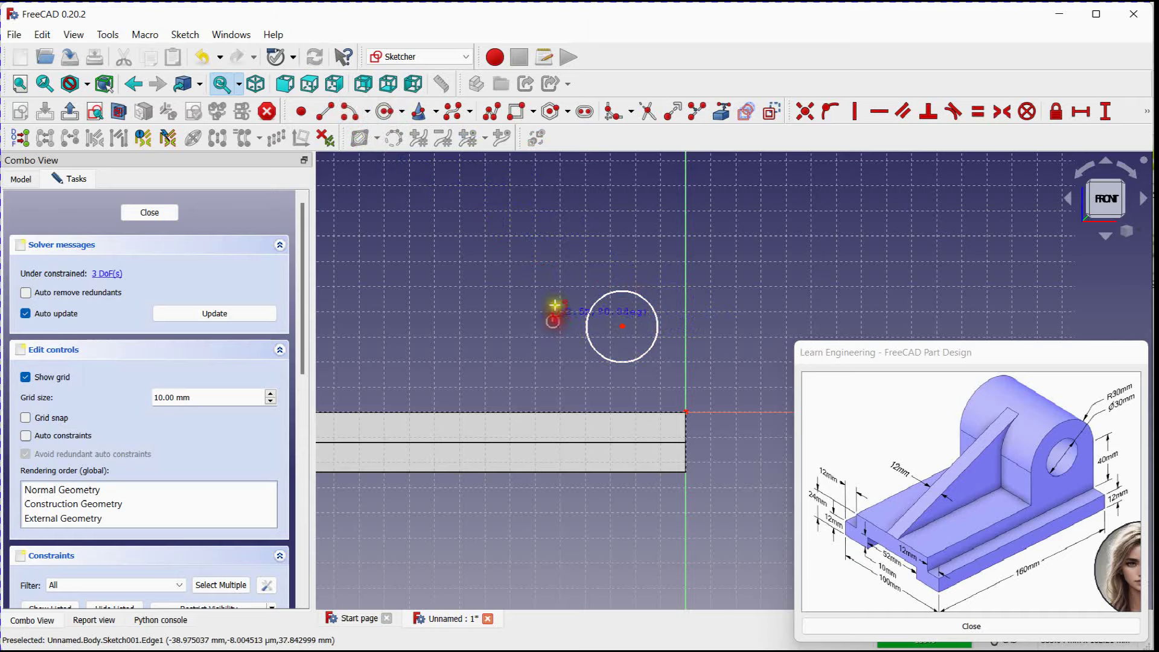
pyautogui.click(552, 321)
pyautogui.click(464, 330)
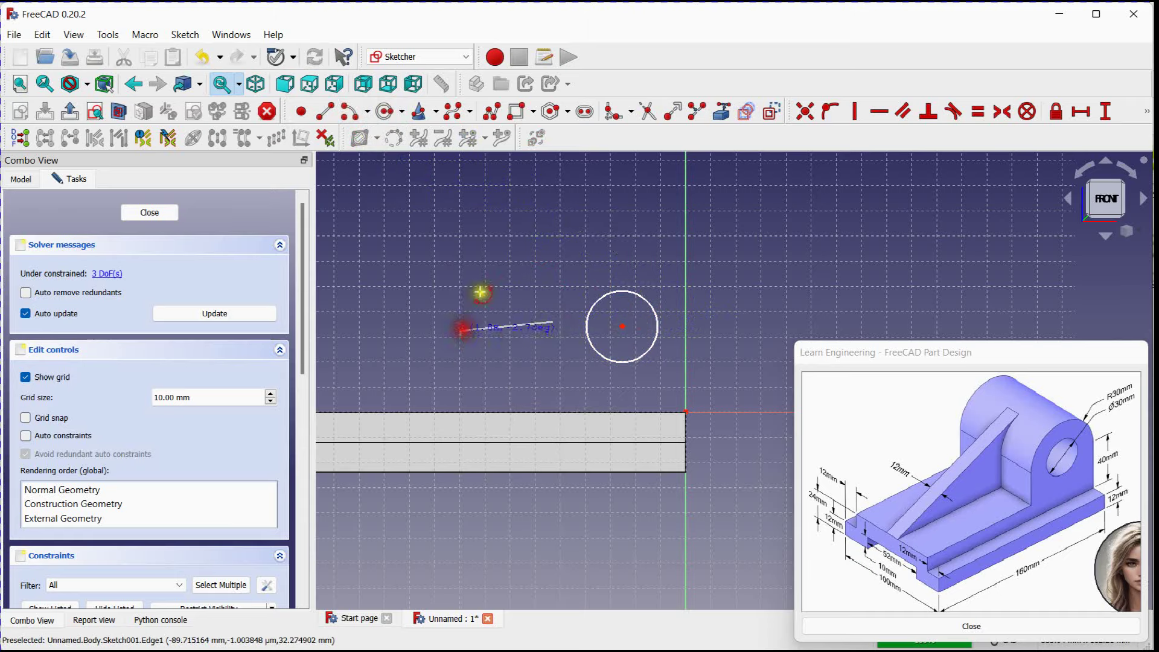
pyautogui.click(663, 272)
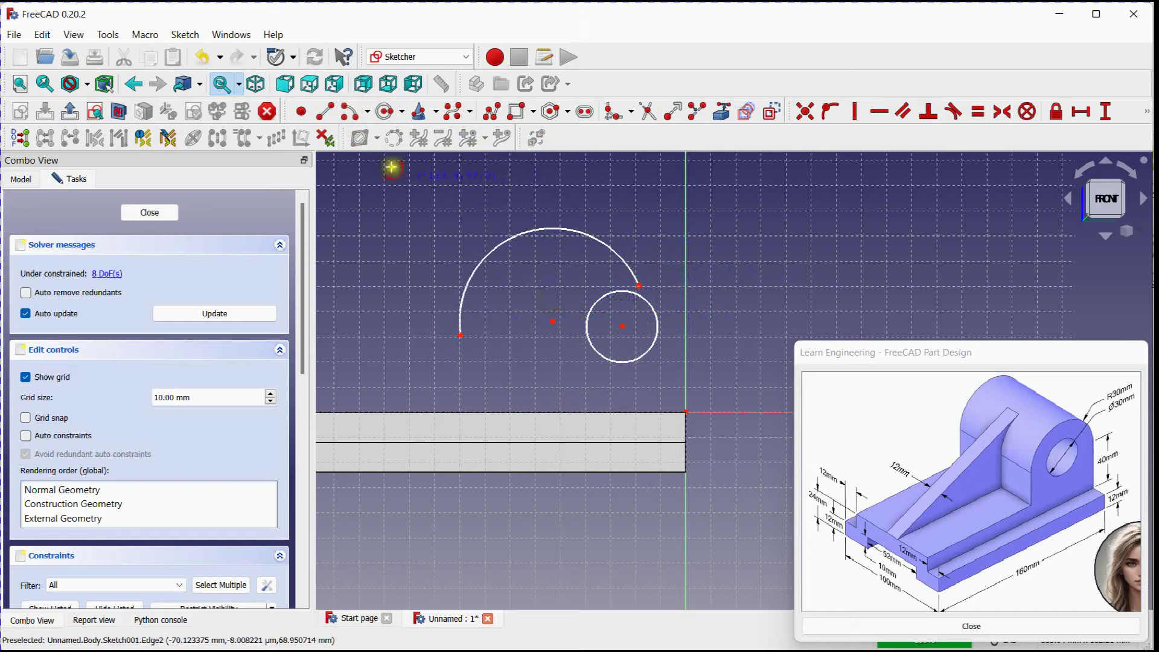
# - Draw three separate lines between the arc and the base: a left side, a bottom line and a right side
pyautogui.click(327, 113)
pyautogui.click(492, 346)
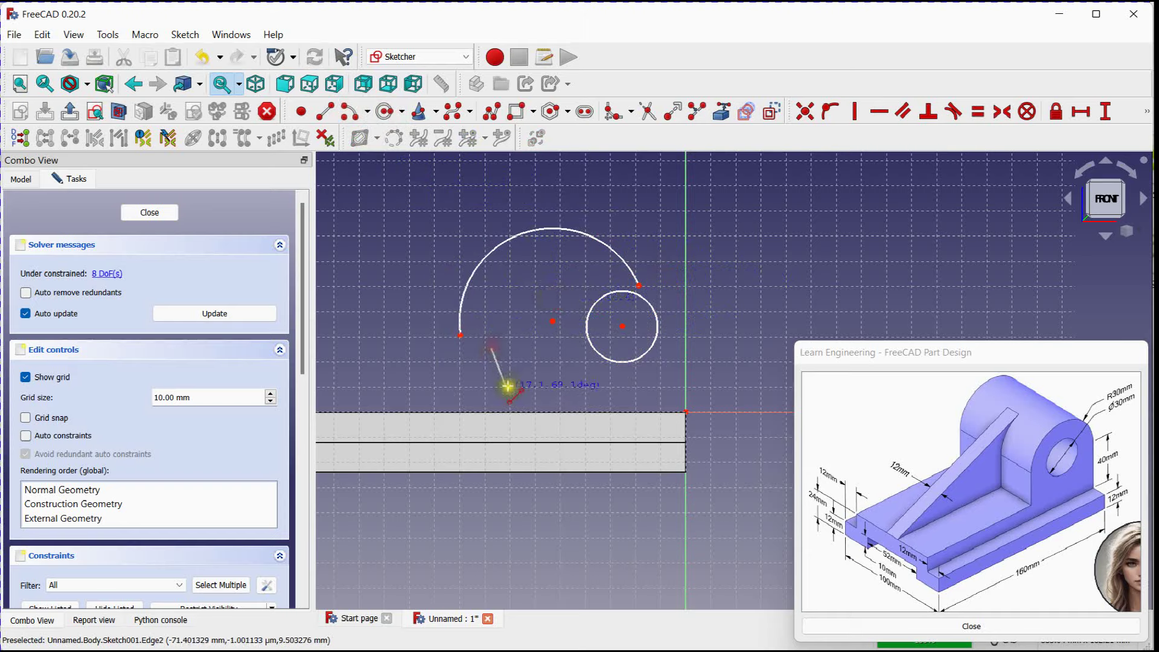
pyautogui.click(506, 388)
pyautogui.click(542, 400)
pyautogui.click(614, 400)
pyautogui.click(670, 400)
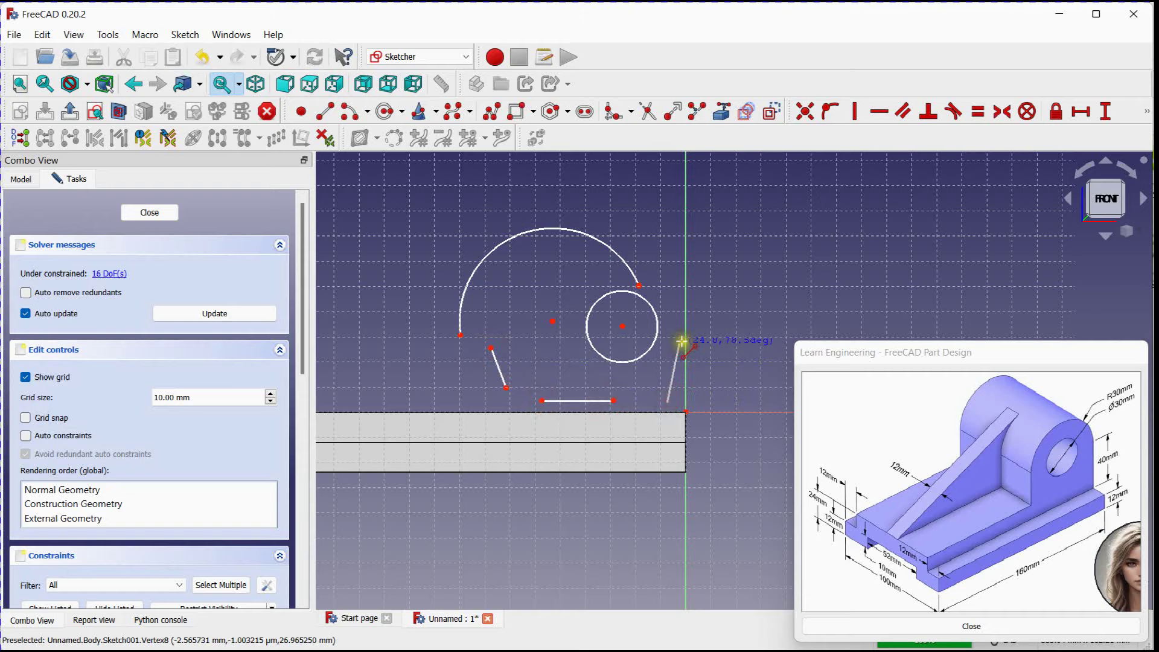
pyautogui.click(682, 341)
# - Make the circle's centre coincident with the arc's centre
pyautogui.moveTo(440, 357); pyautogui.dragTo(437, 327, button='middle')
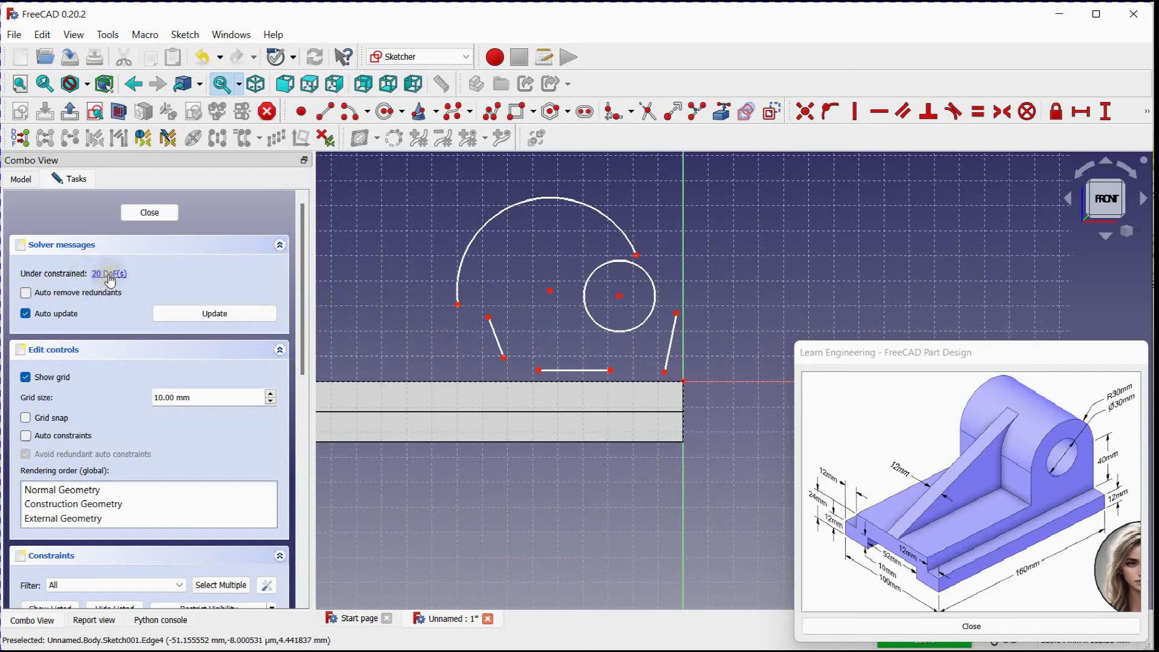
pyautogui.click(805, 111)
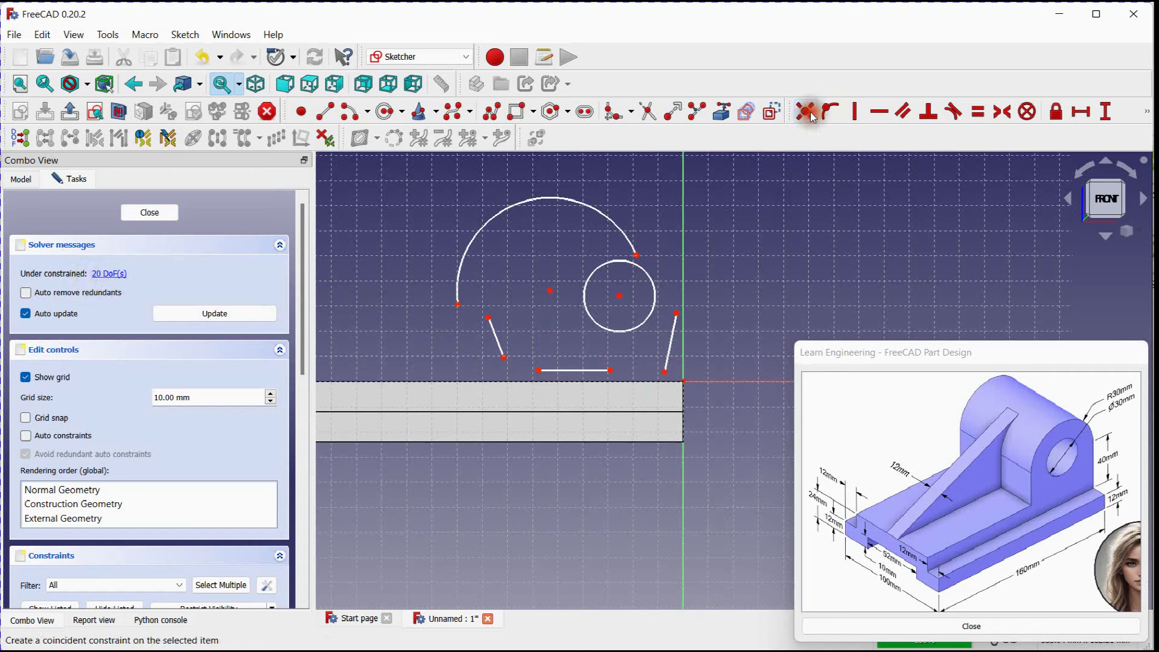
pyautogui.click(553, 290)
pyautogui.click(620, 296)
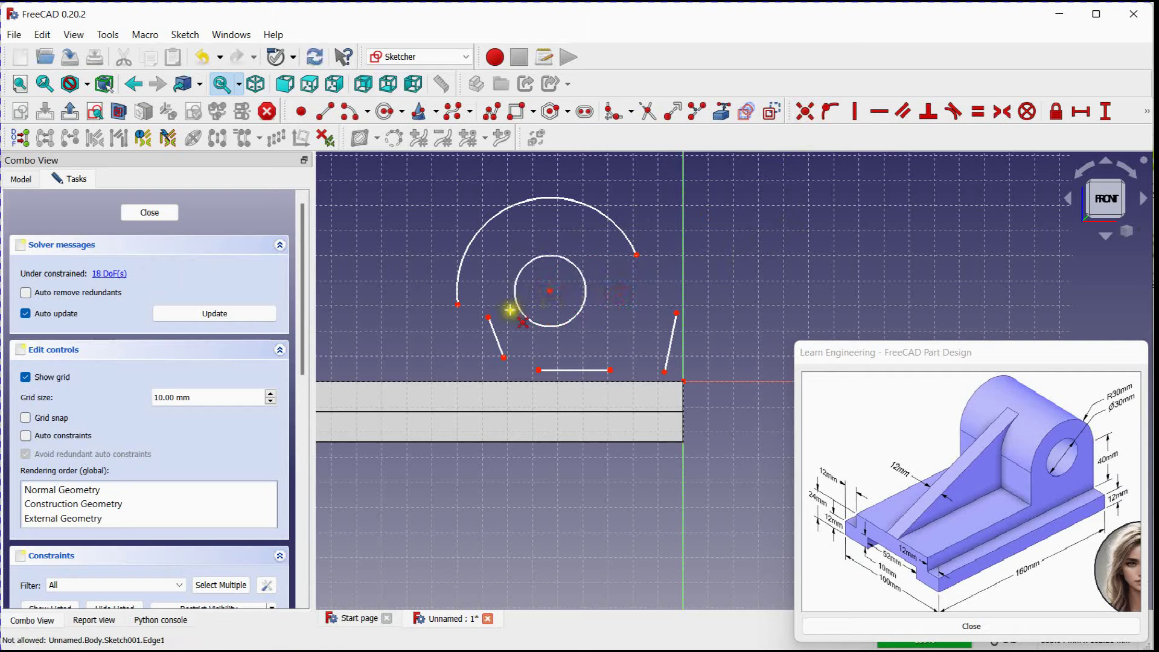
# - Join the ends of the three lines to each other and to the arc's endpoints with coincident constraints, closing the outer profile
pyautogui.click(488, 314)
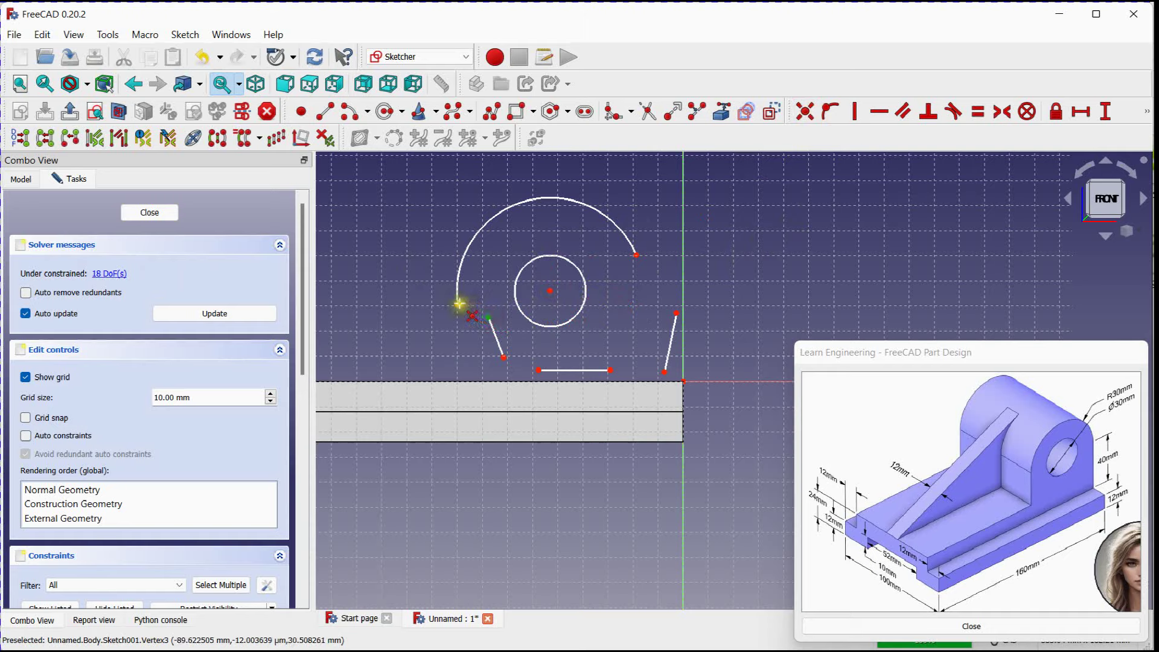
pyautogui.click(459, 305)
pyautogui.click(505, 355)
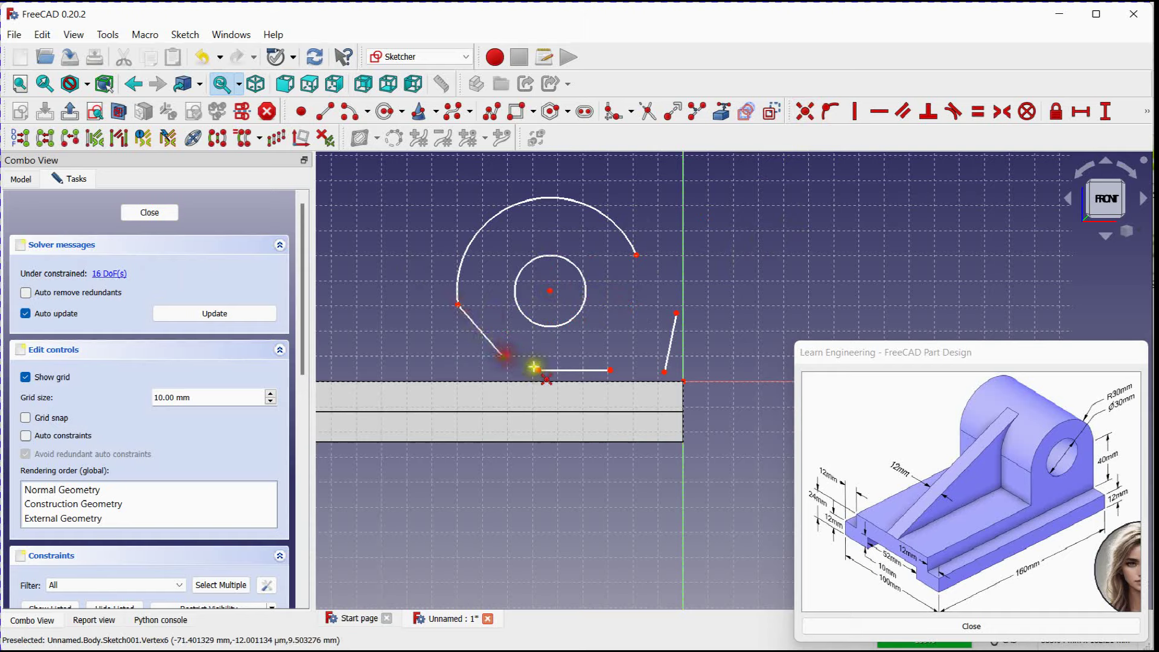
pyautogui.click(538, 370)
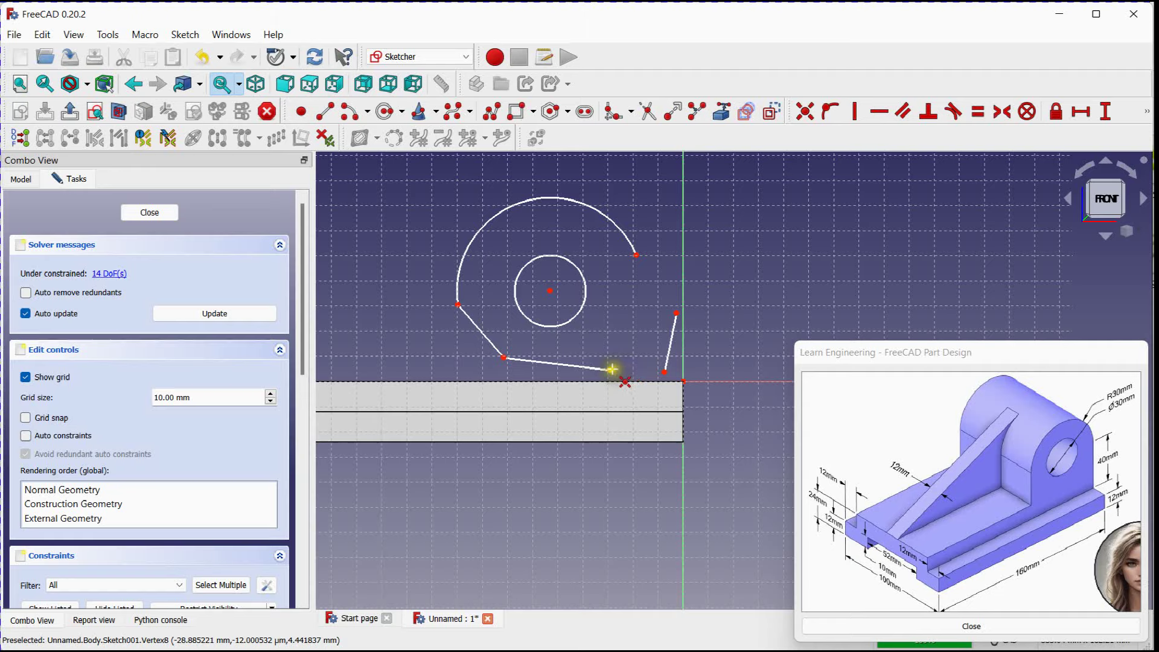
pyautogui.click(612, 369)
pyautogui.click(665, 372)
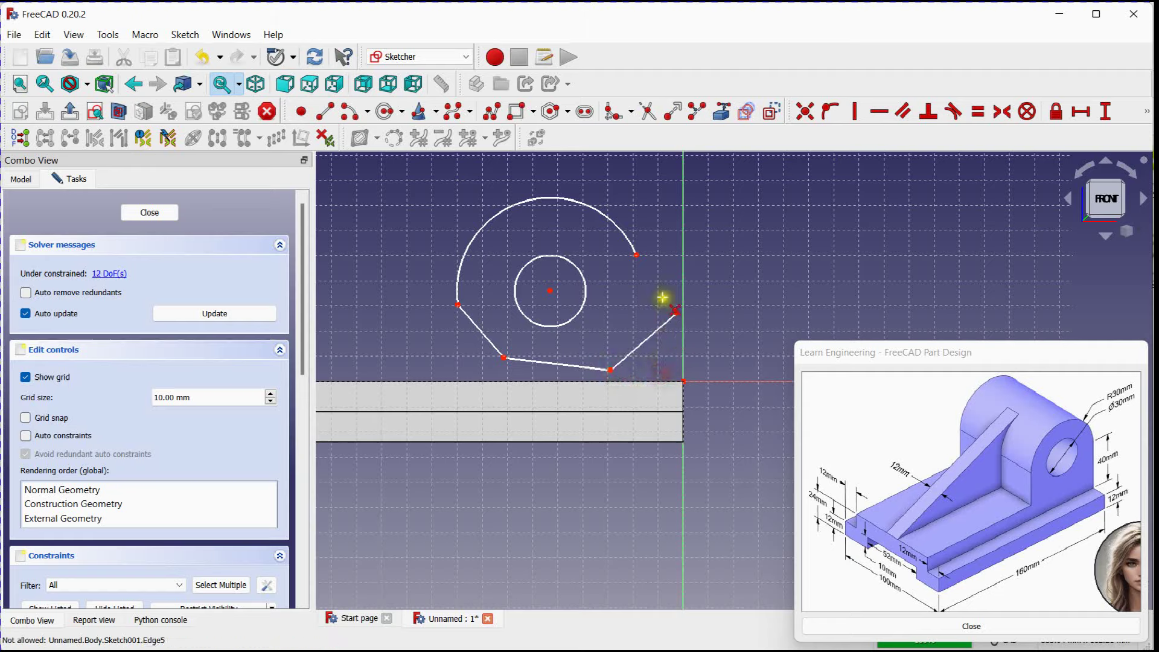
pyautogui.click(637, 255)
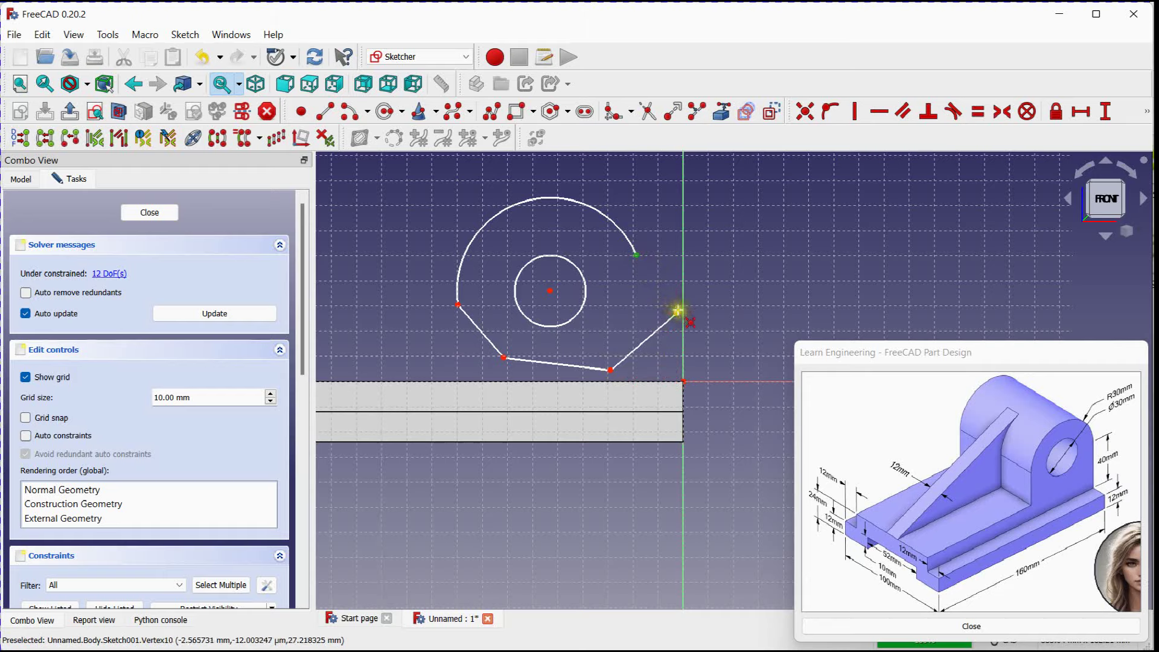
pyautogui.click(678, 311)
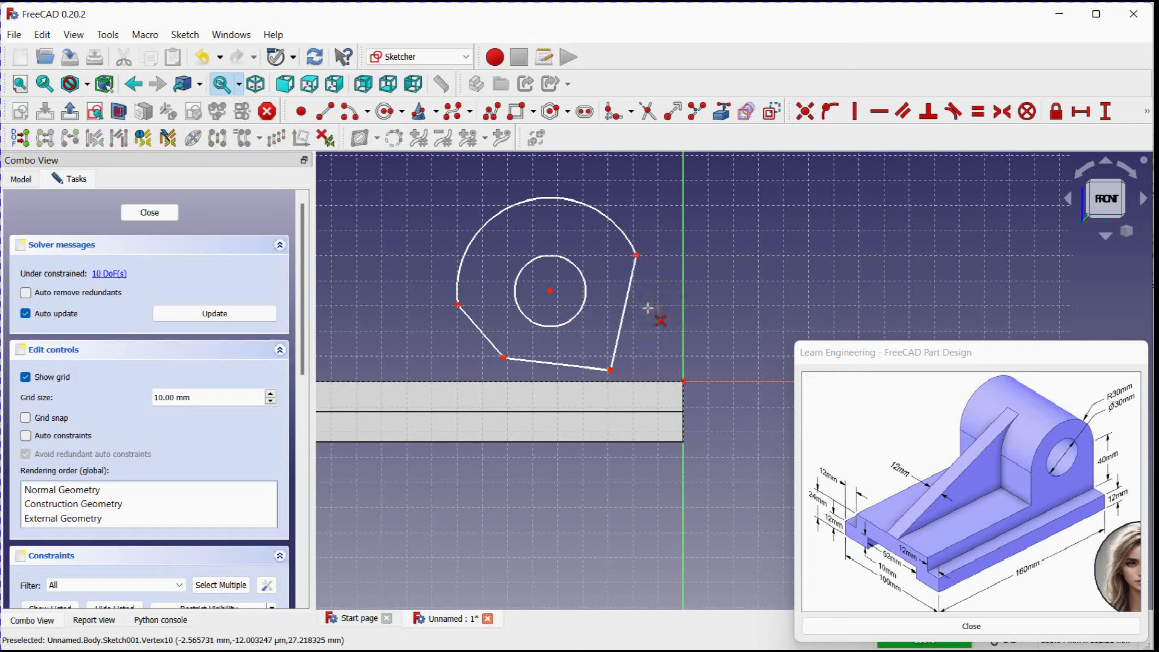
# - Constrain both side lines of the profile to vertical and the bottom line to horizontal
pyautogui.click(855, 111)
pyautogui.click(475, 324)
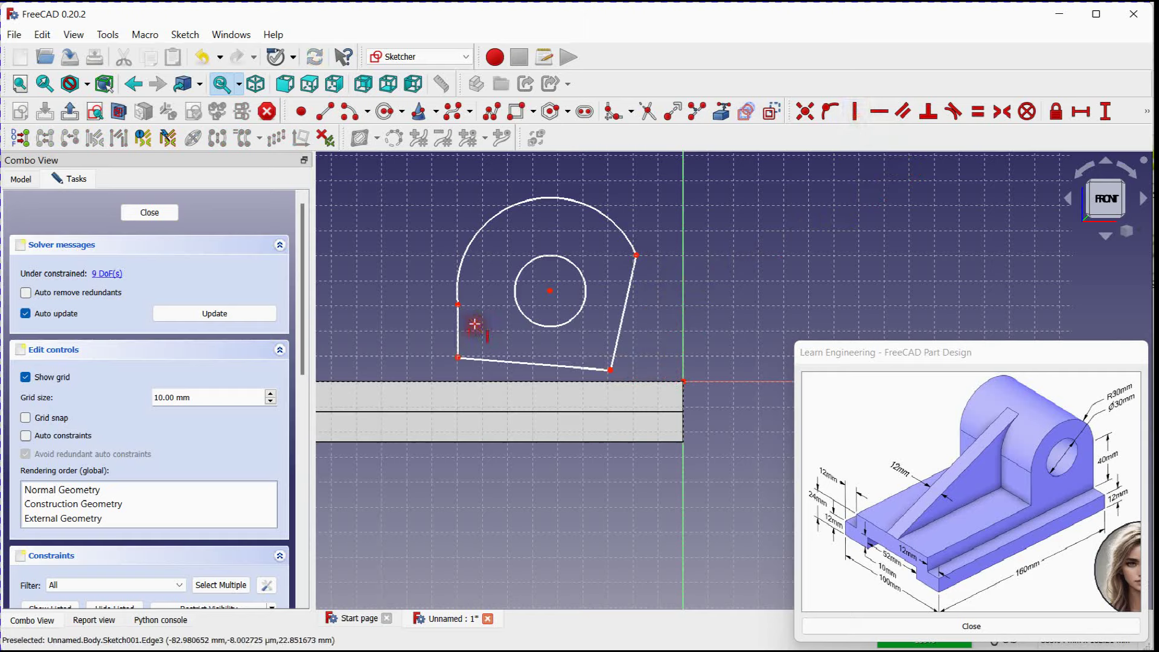
pyautogui.click(626, 312)
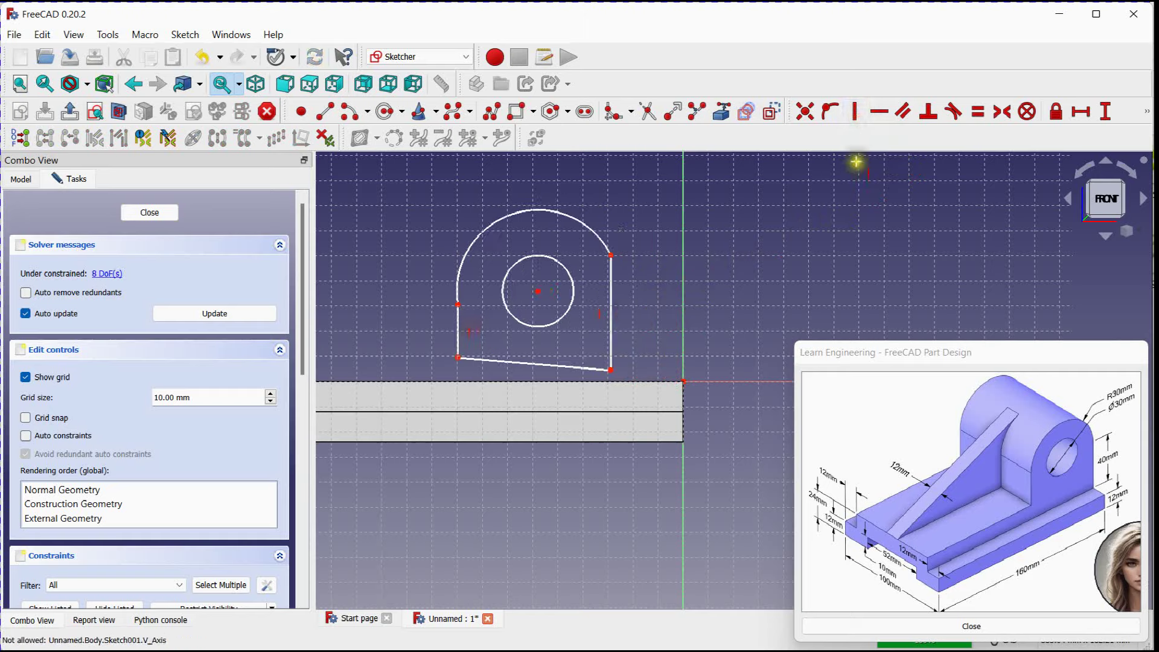
pyautogui.click(880, 111)
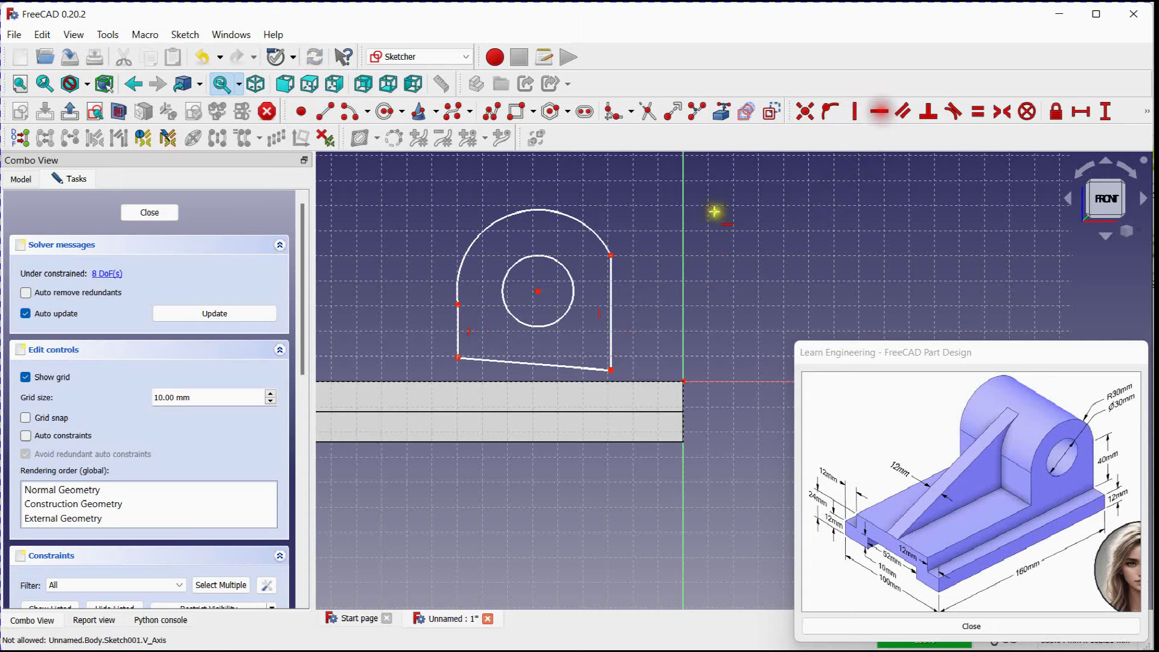
pyautogui.click(545, 365)
# - Make the two vertical side lines equal in length
pyautogui.moveTo(726, 307); pyautogui.dragTo(758, 310, button='middle')
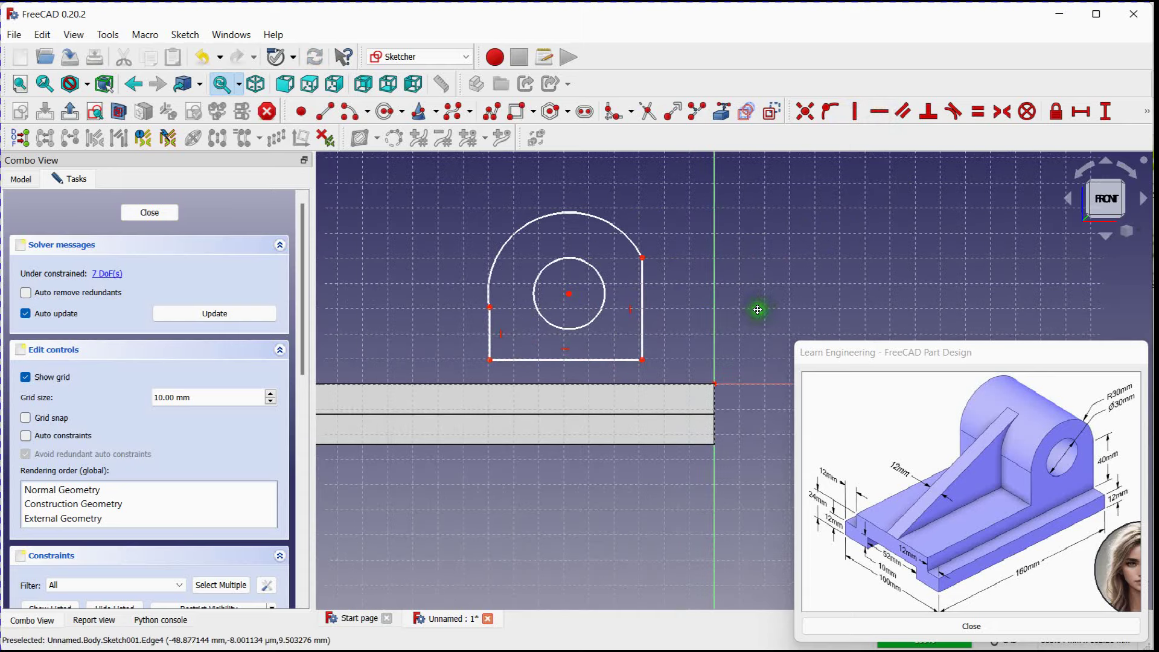
pyautogui.click(978, 112)
pyautogui.click(489, 327)
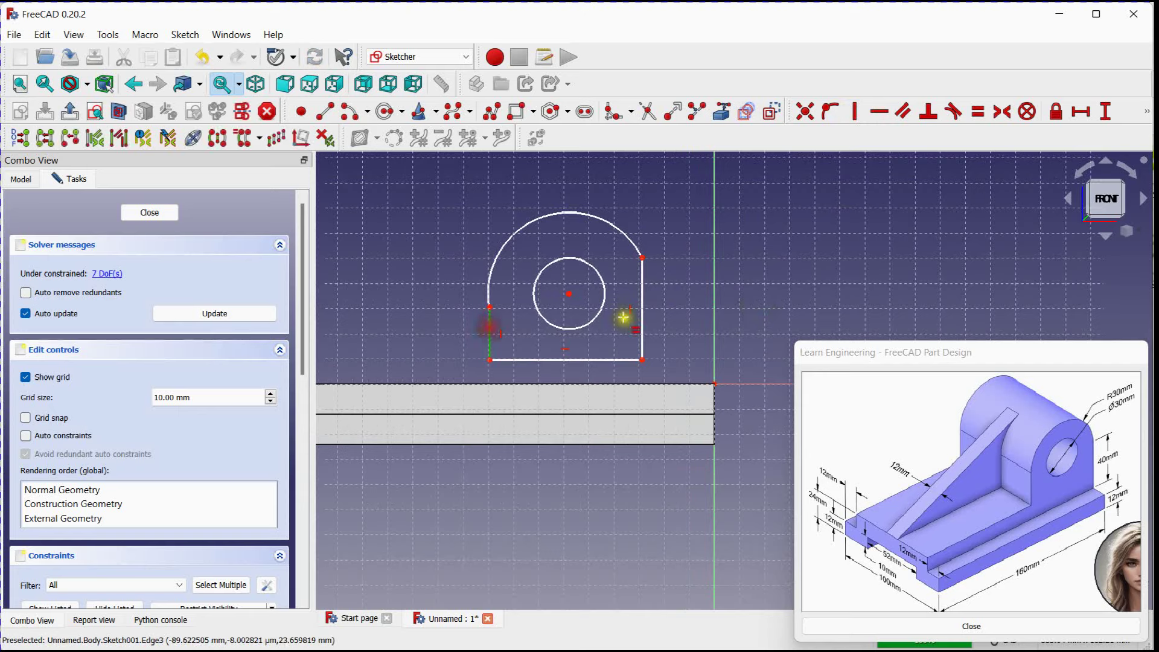
pyautogui.click(642, 315)
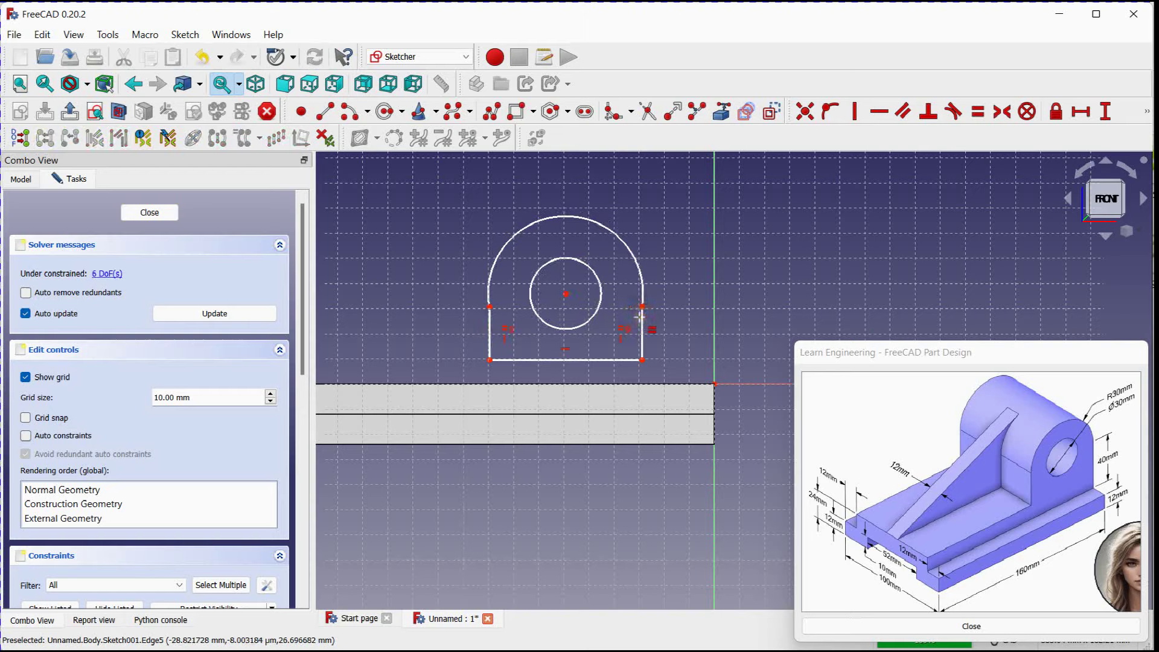
# - Make the arc tangent to the left vertical side line and leave the tangent tool
pyautogui.click(954, 111)
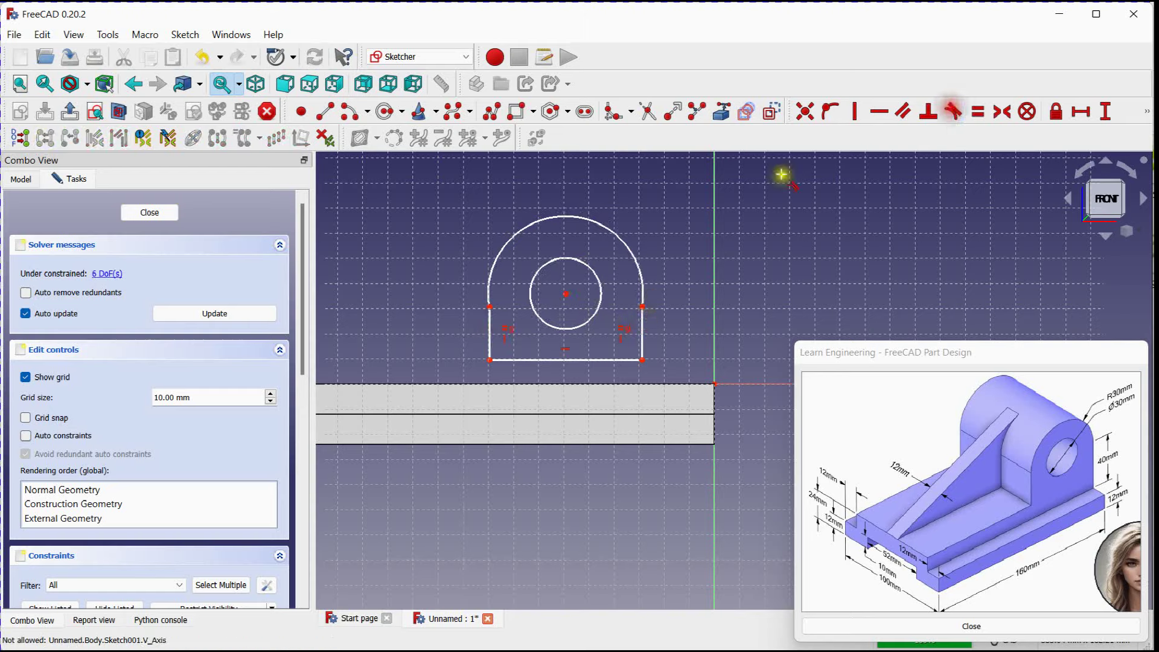
pyautogui.click(492, 269)
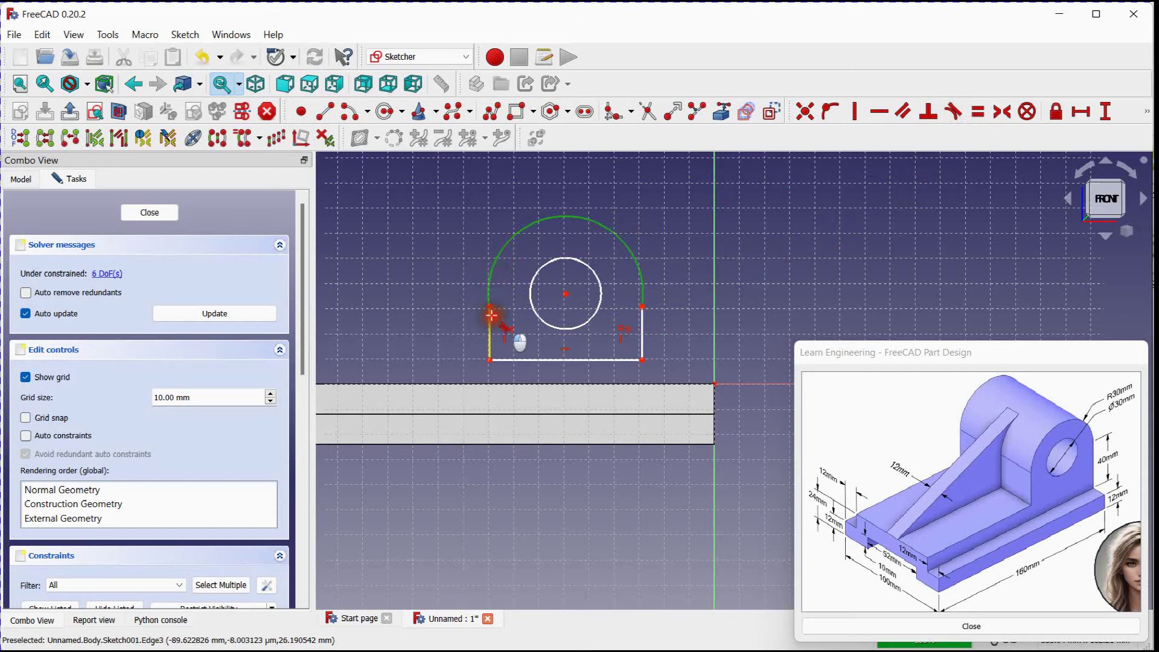
pyautogui.click(492, 315)
pyautogui.click(574, 365)
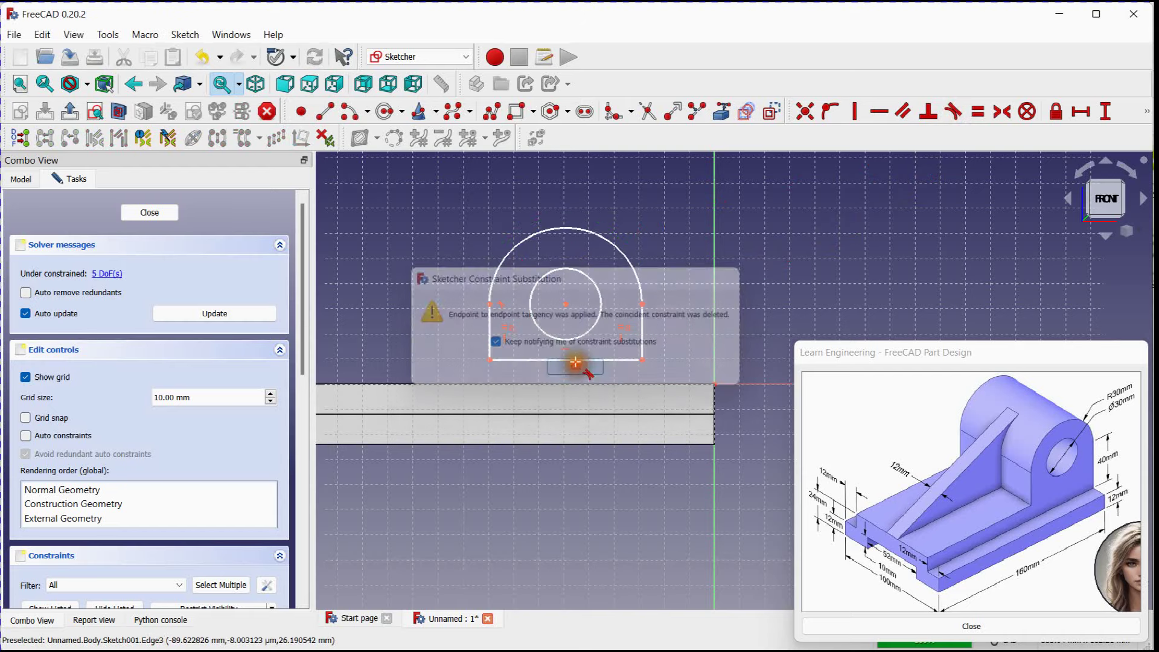
pyautogui.scroll(1, 634, 239)
pyautogui.rightClick(634, 239)
# - Stretch the outer arc freehand to a larger size to test how the constrained profile behaves
pyautogui.moveTo(619, 251); pyautogui.dragTo(622, 215)
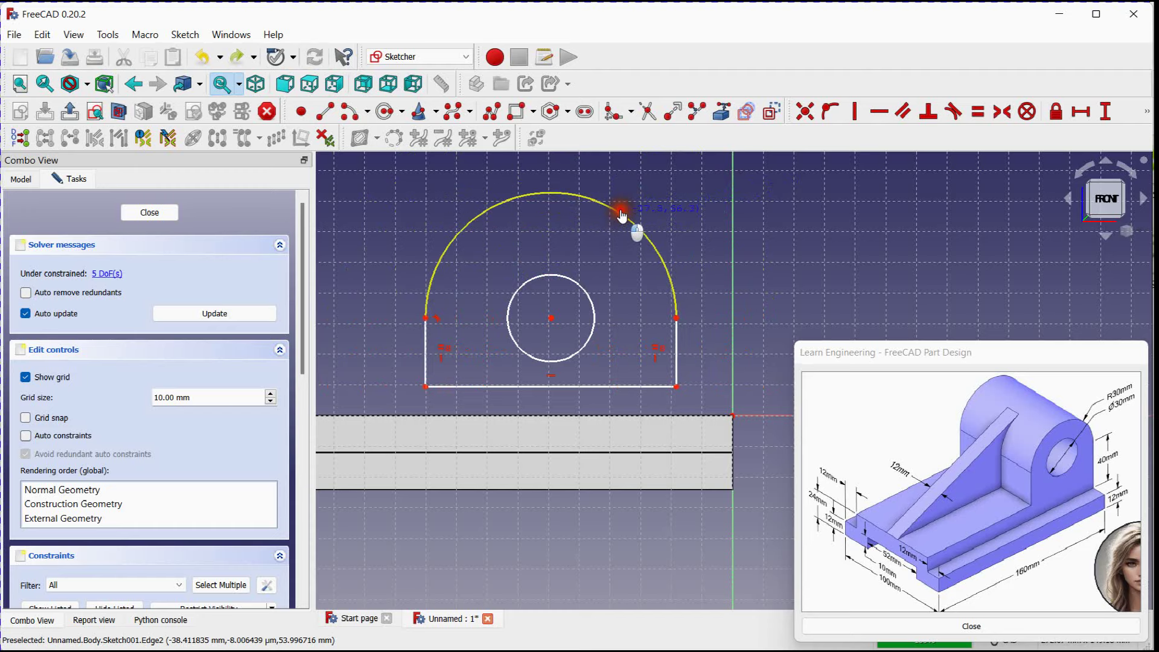
pyautogui.scroll(-1, 592, 245)
pyautogui.moveTo(593, 245); pyautogui.dragTo(608, 228, button='middle')
pyautogui.scroll(1, 608, 229)
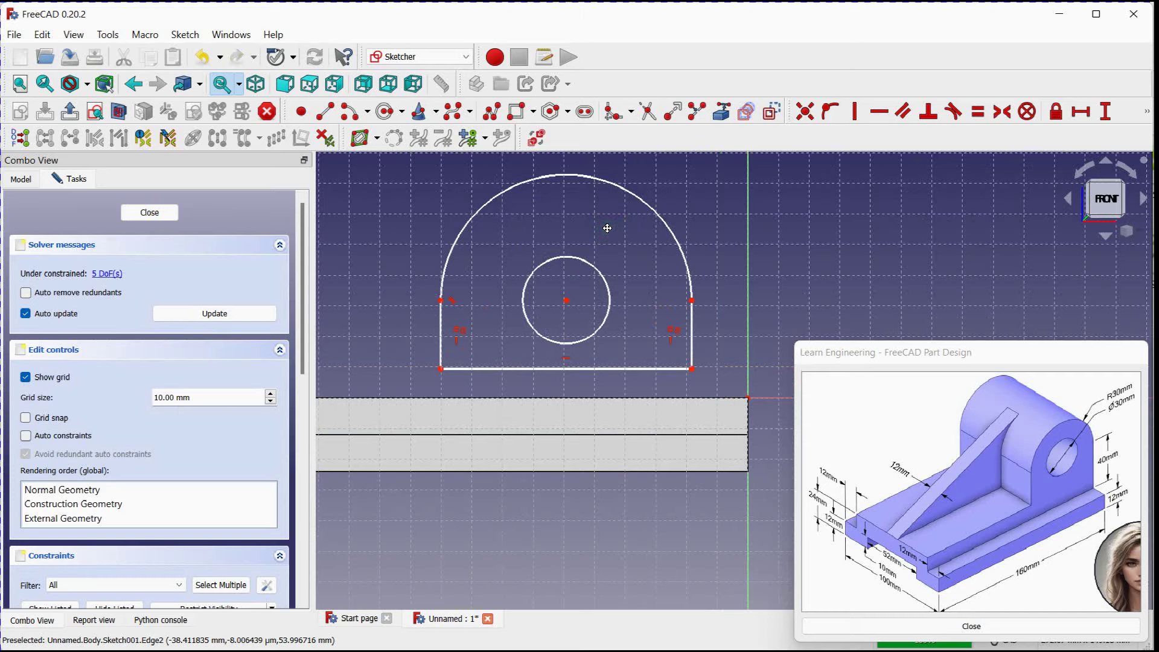
pyautogui.moveTo(608, 228); pyautogui.dragTo(592, 250, button='middle')
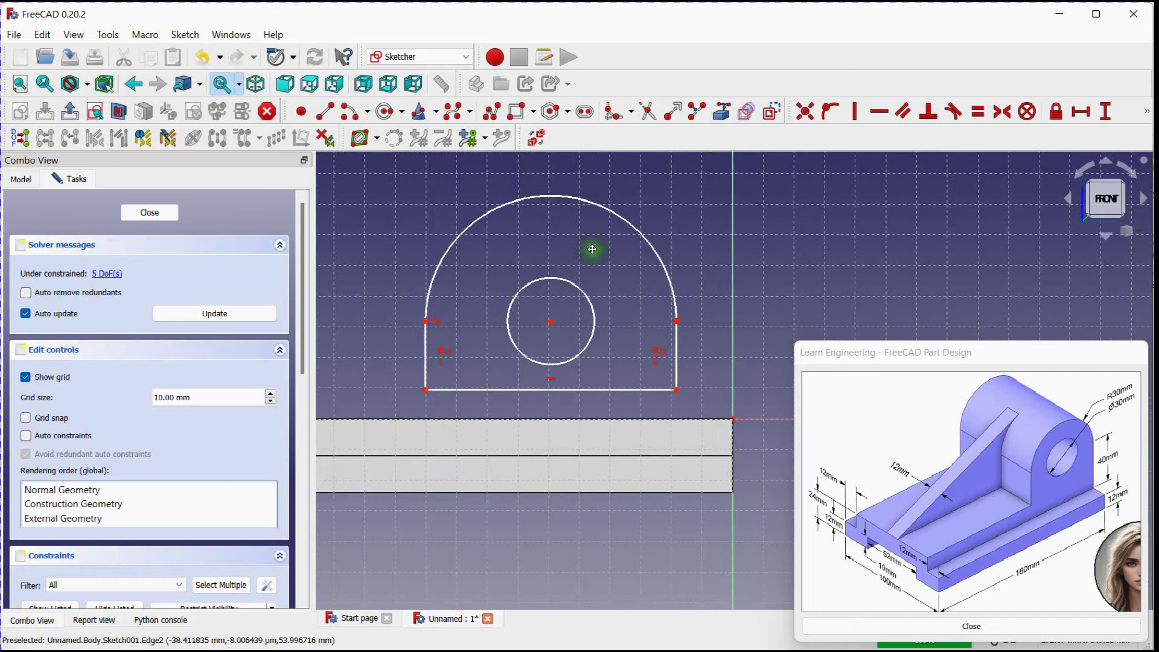
# - Set the outer arc's radius to 30 mm and the inner circle's radius to 15 mm
pyautogui.click(1151, 112)
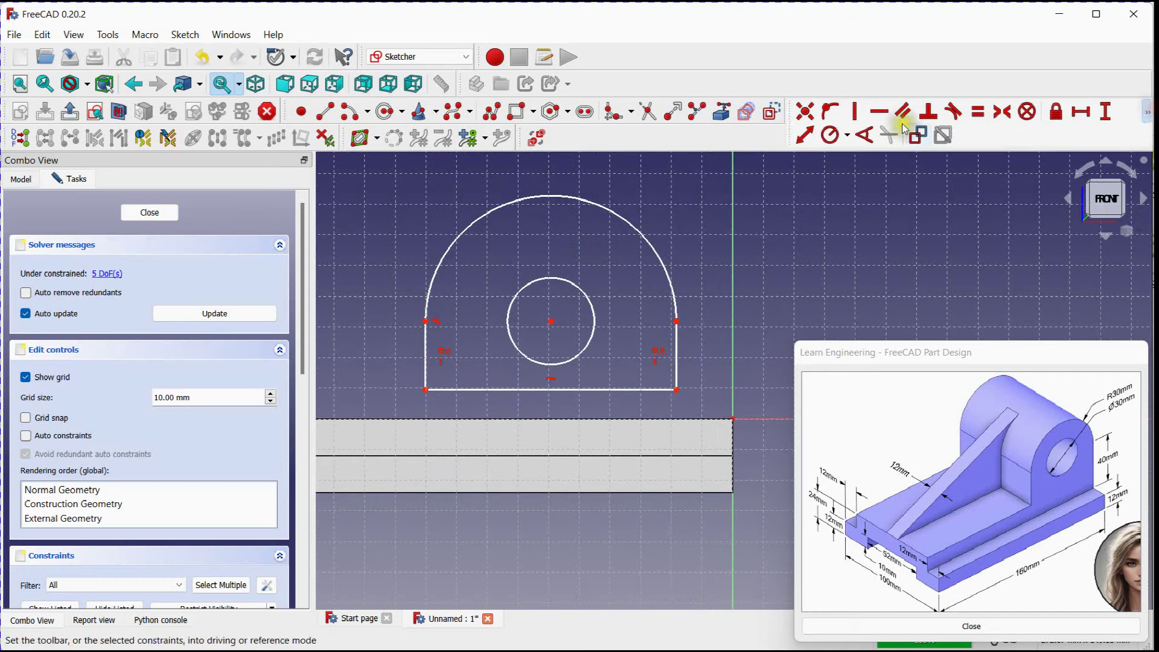
pyautogui.click(831, 134)
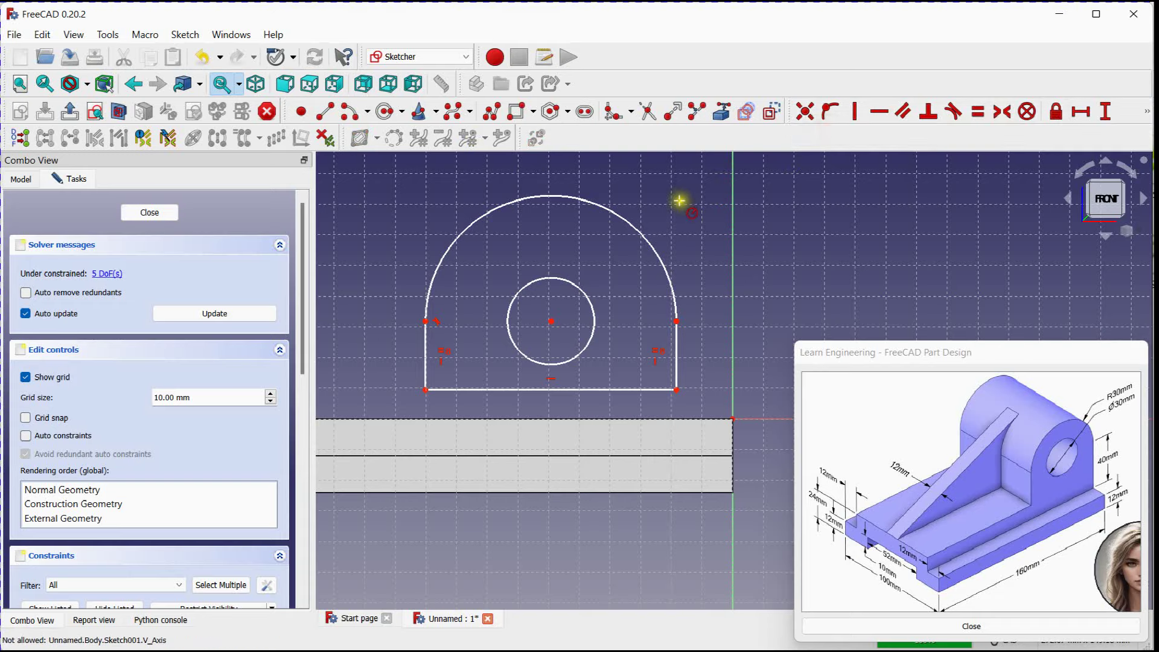
pyautogui.click(632, 221)
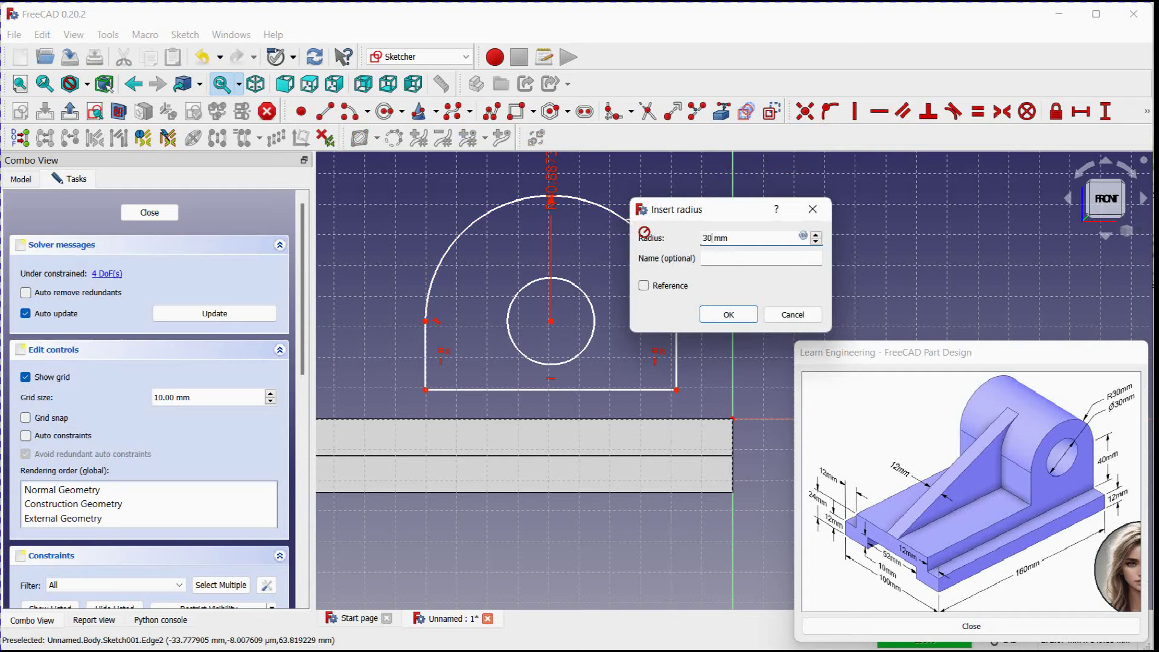
pyautogui.press('Return')
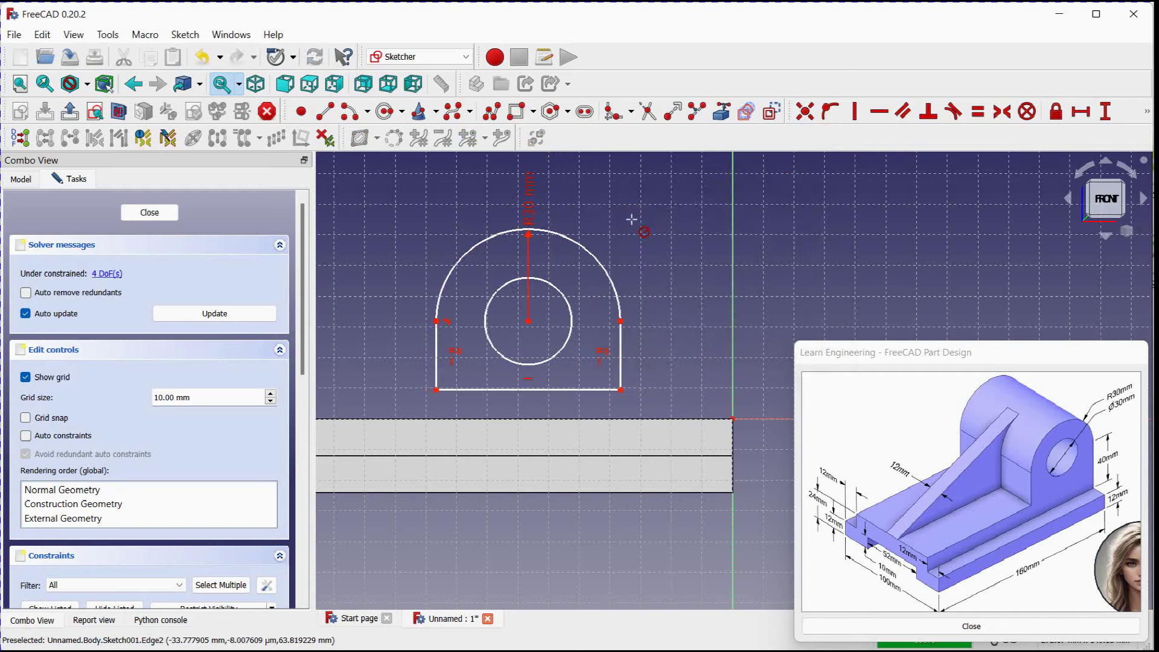
pyautogui.click(552, 282)
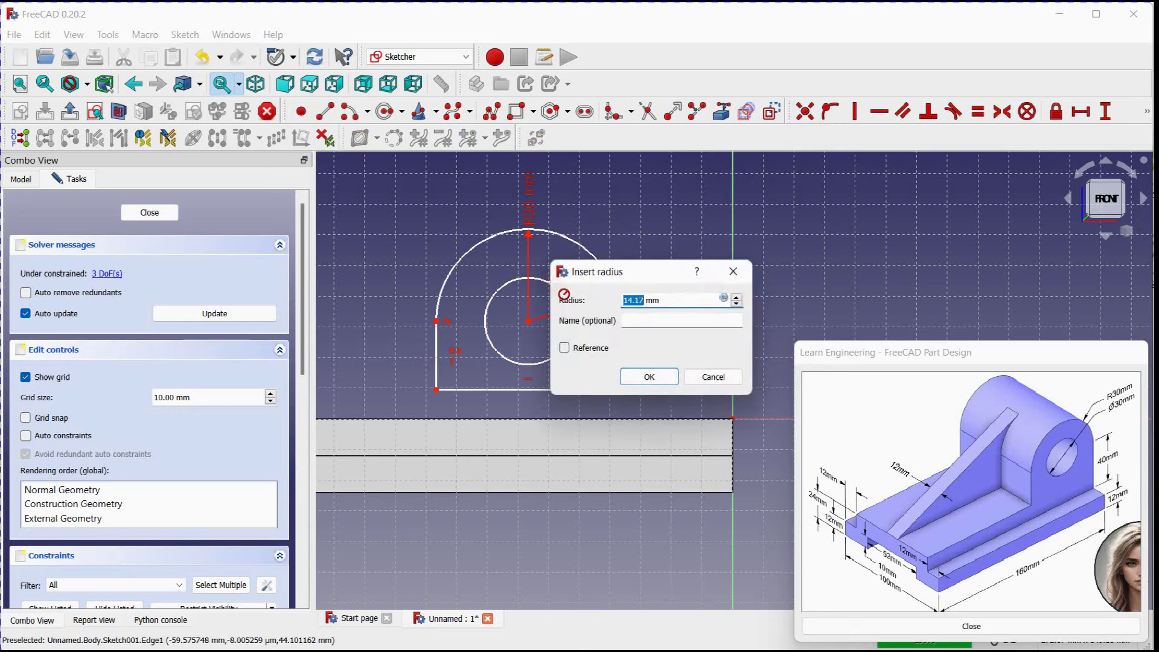
pyautogui.press('Return')
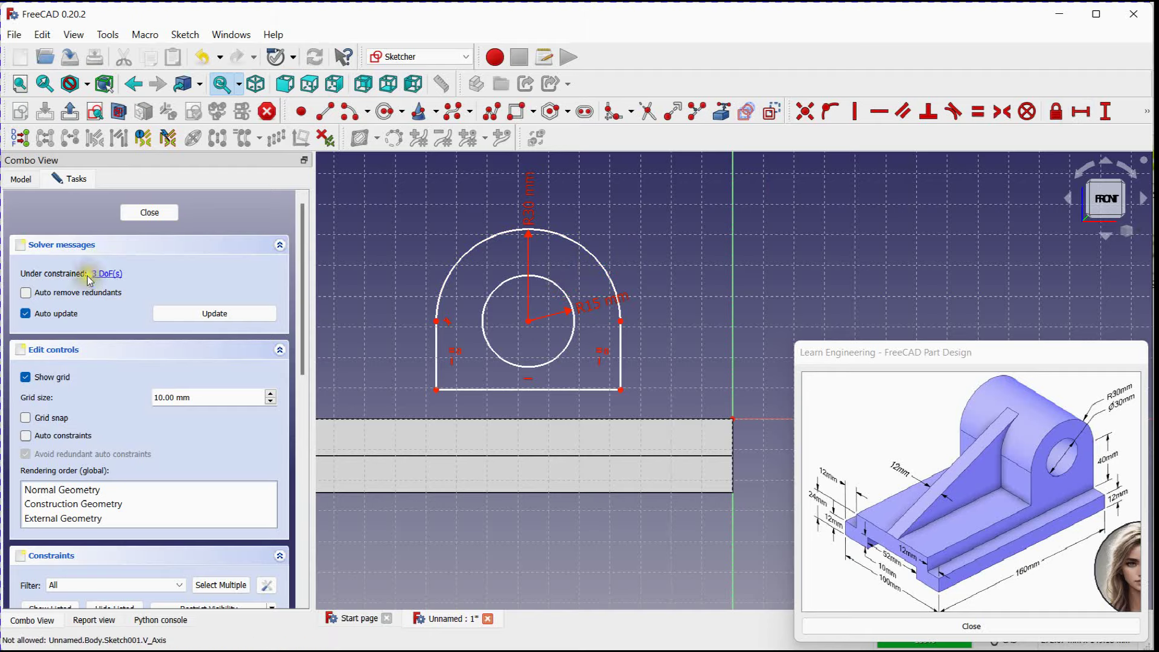
# - Constrain the length of the profile's right vertical side with the formula 40-12, giving 28 mm
pyautogui.click(1152, 111)
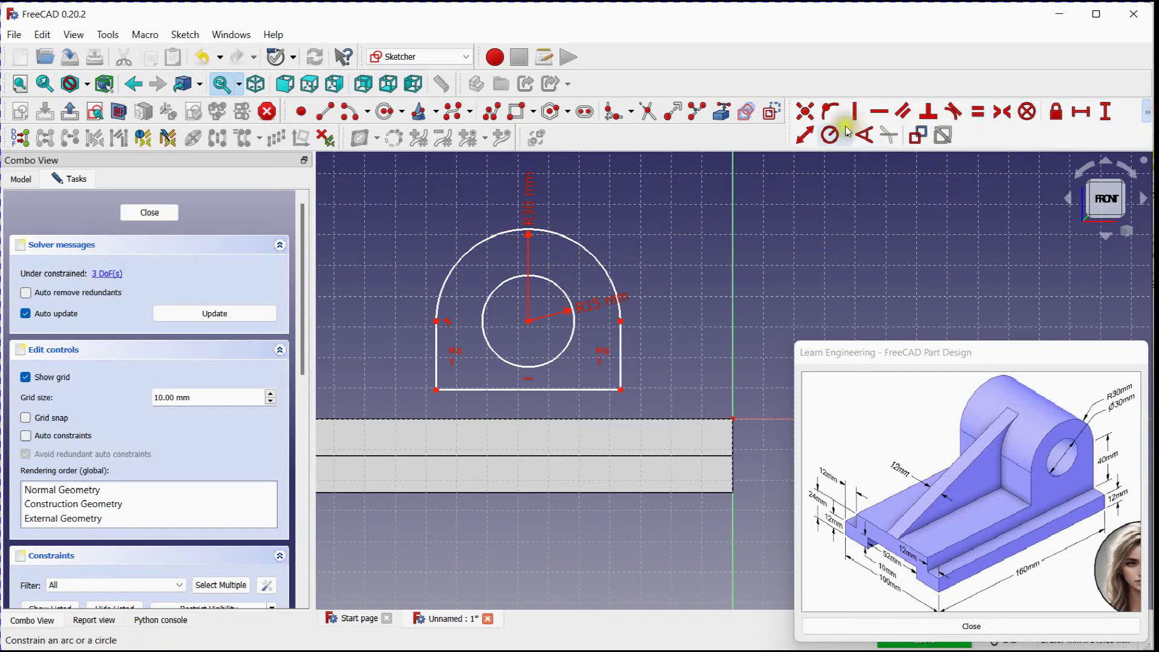
pyautogui.click(805, 136)
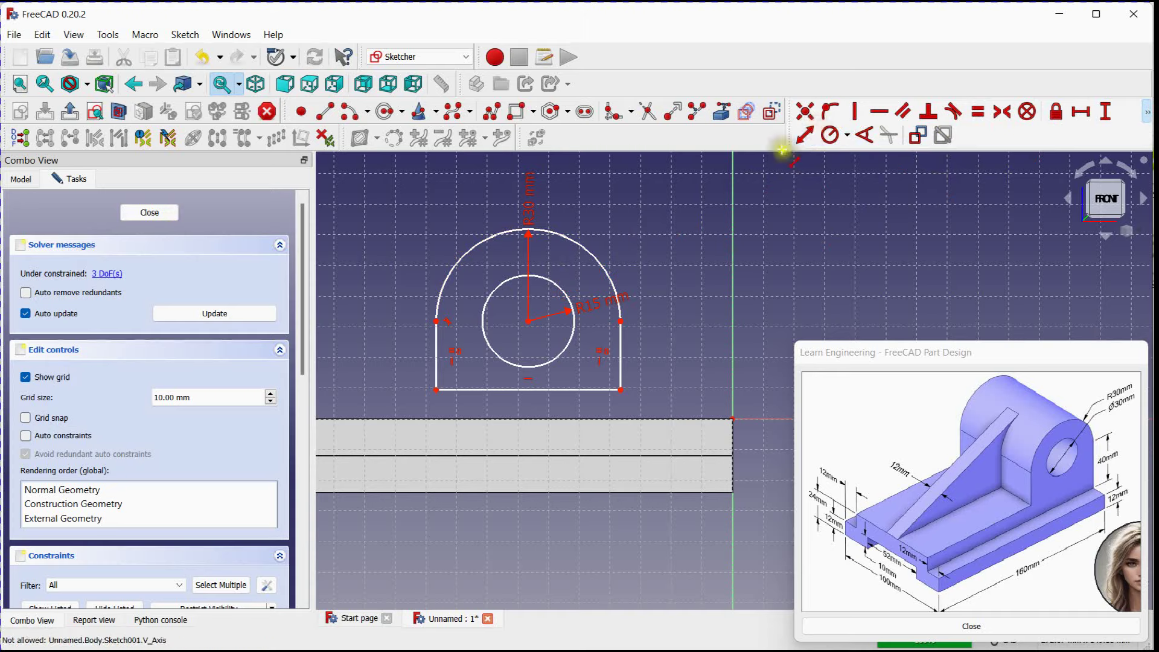
pyautogui.click(621, 351)
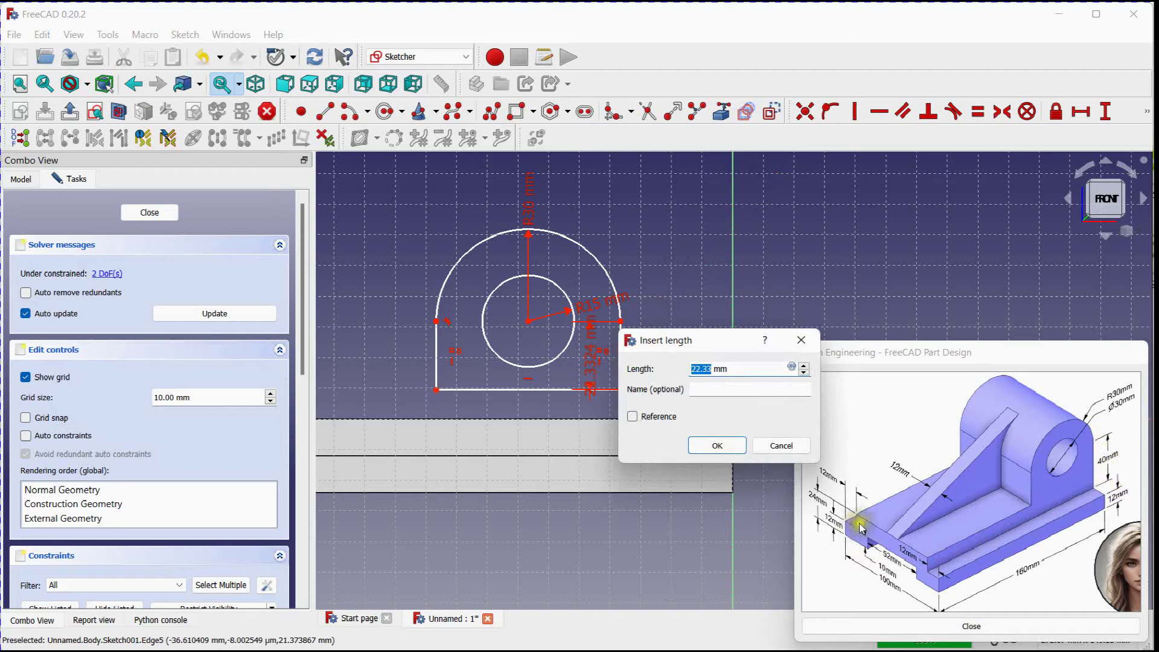
pyautogui.click(793, 367)
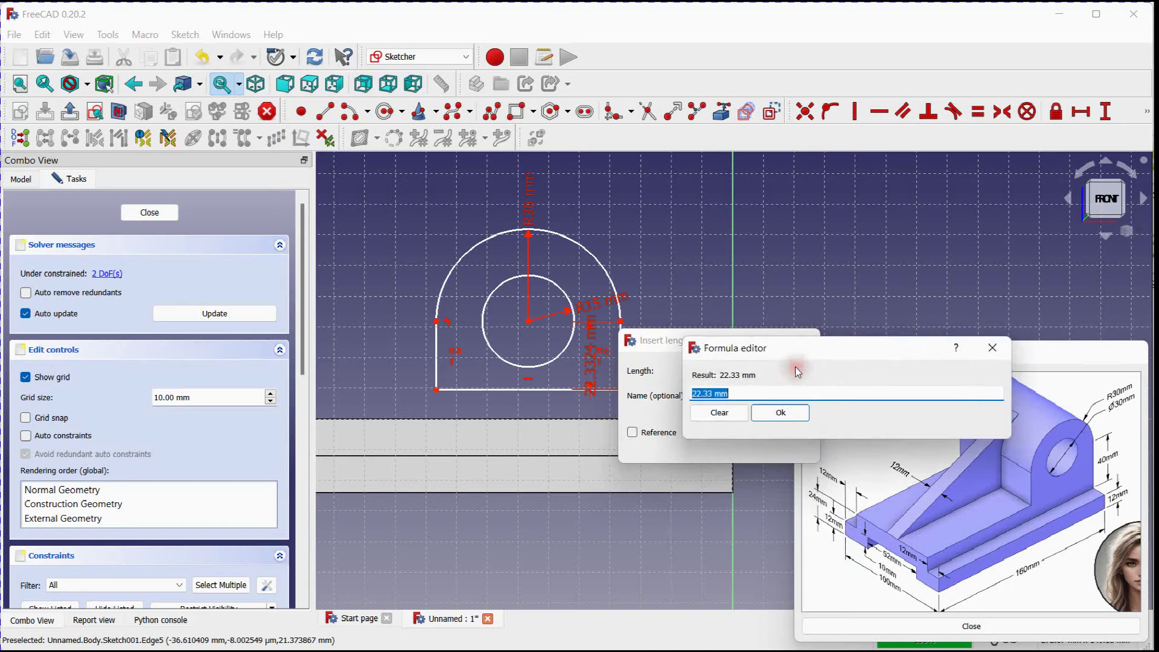
pyautogui.write('40-12')
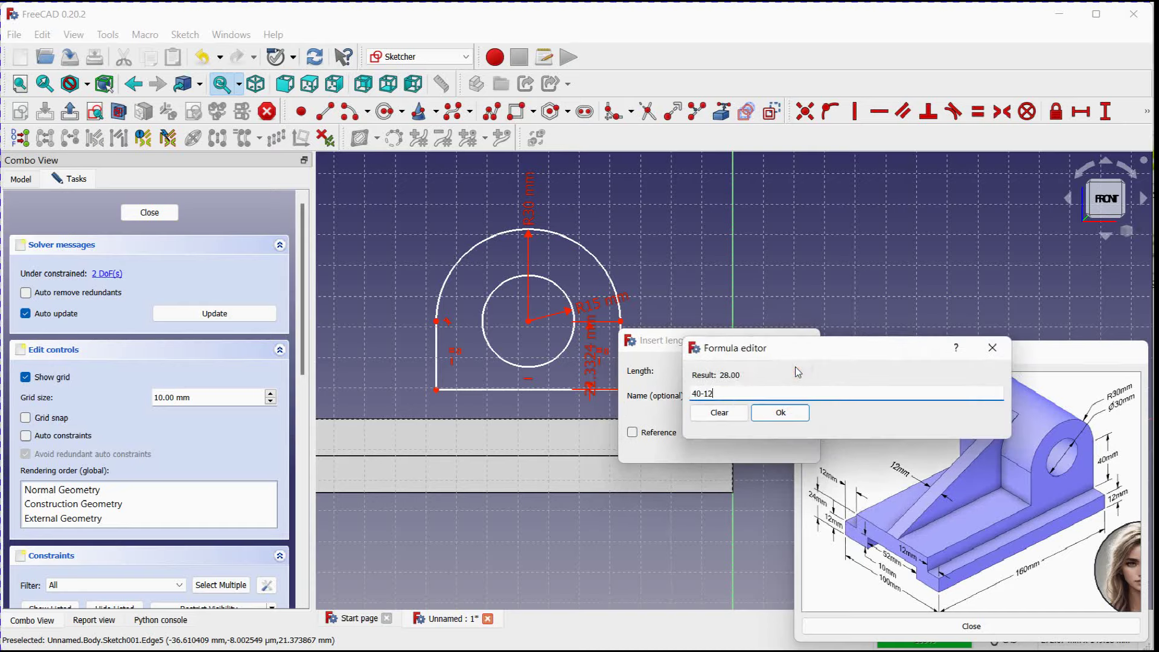
pyautogui.click(781, 412)
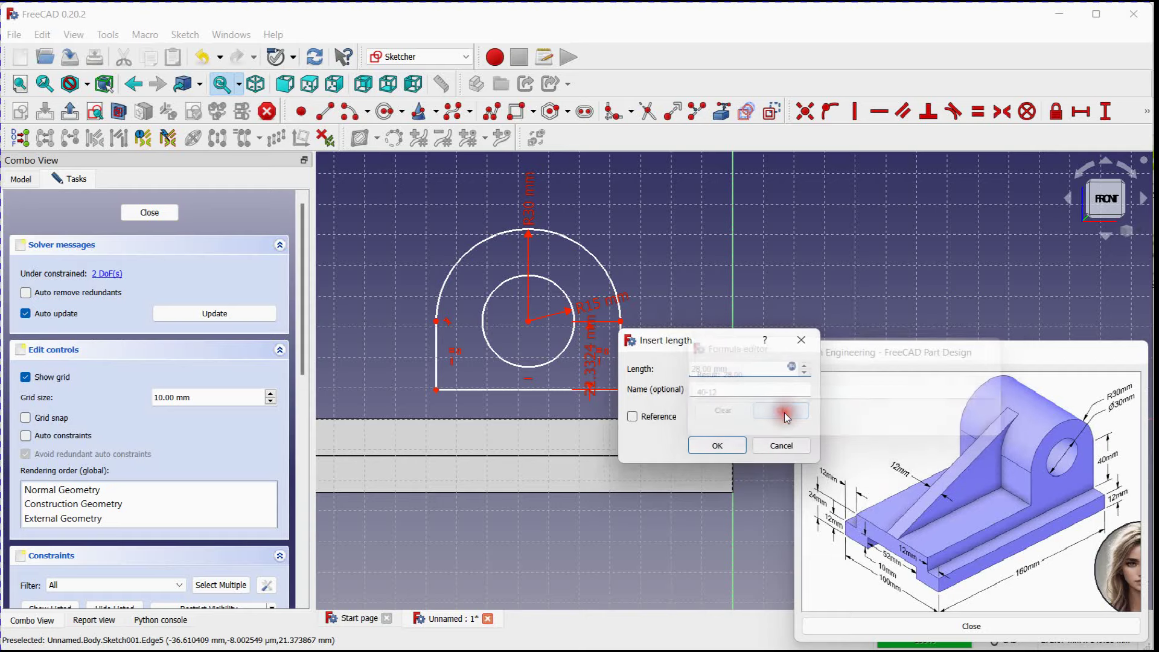
pyautogui.click(734, 444)
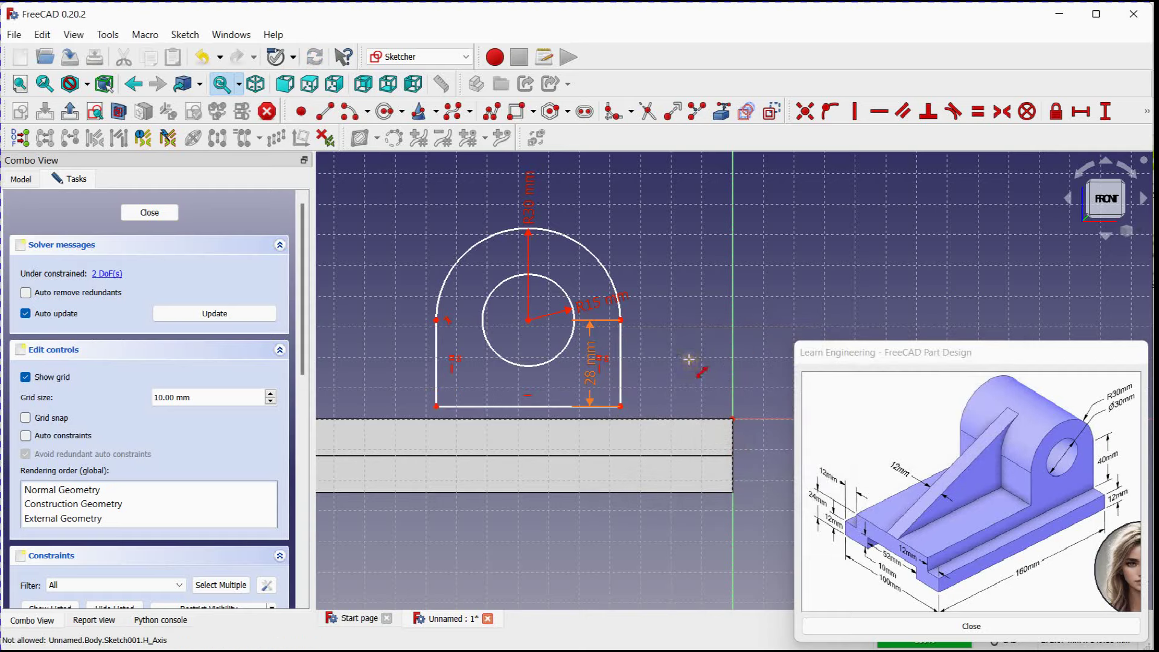
# - Move the profile closer to the origin and make its lower-right corner coincident with the origin
pyautogui.moveTo(689, 360); pyautogui.dragTo(655, 362, button='middle')
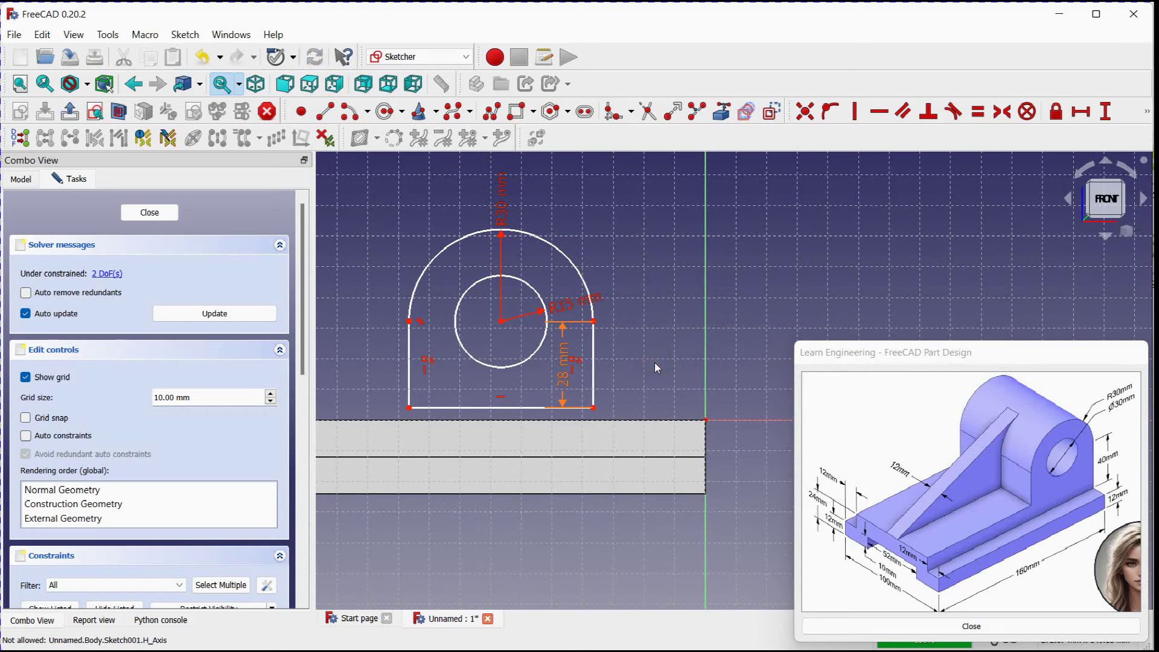
pyautogui.moveTo(597, 381)
pyautogui.mouseDown()
pyautogui.moveTo(691, 383)
pyautogui.moveTo(634, 388)
pyautogui.moveTo(695, 370)
pyautogui.moveTo(649, 317)
pyautogui.moveTo(696, 381)
pyautogui.moveTo(694, 367)
pyautogui.mouseUp()
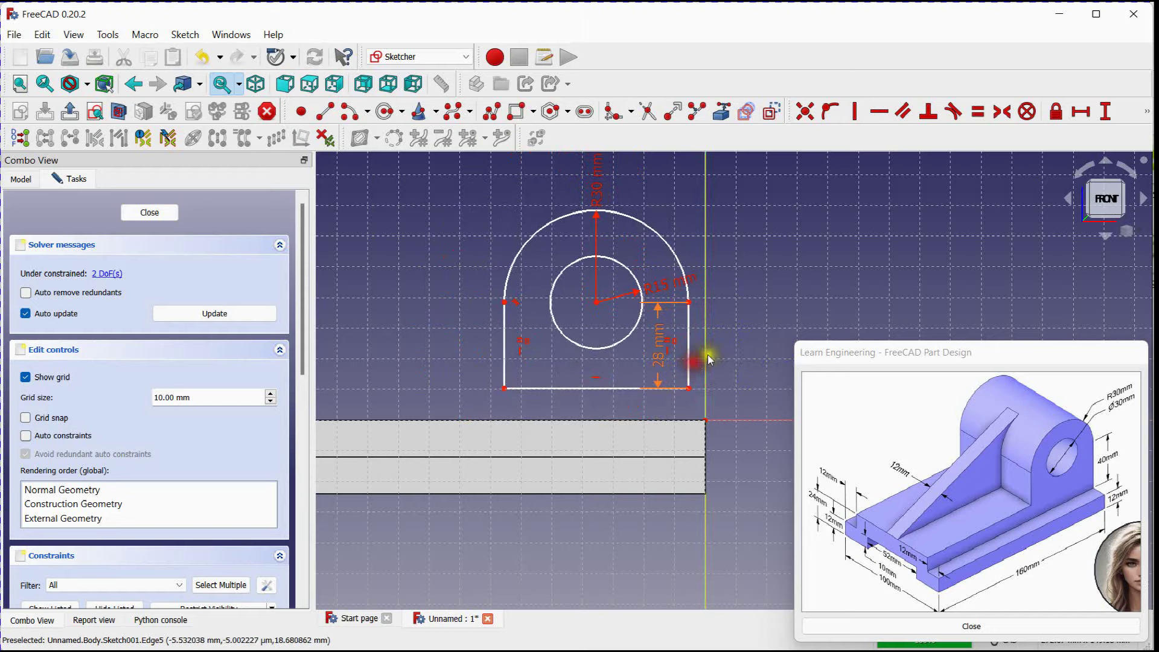
pyautogui.click(805, 111)
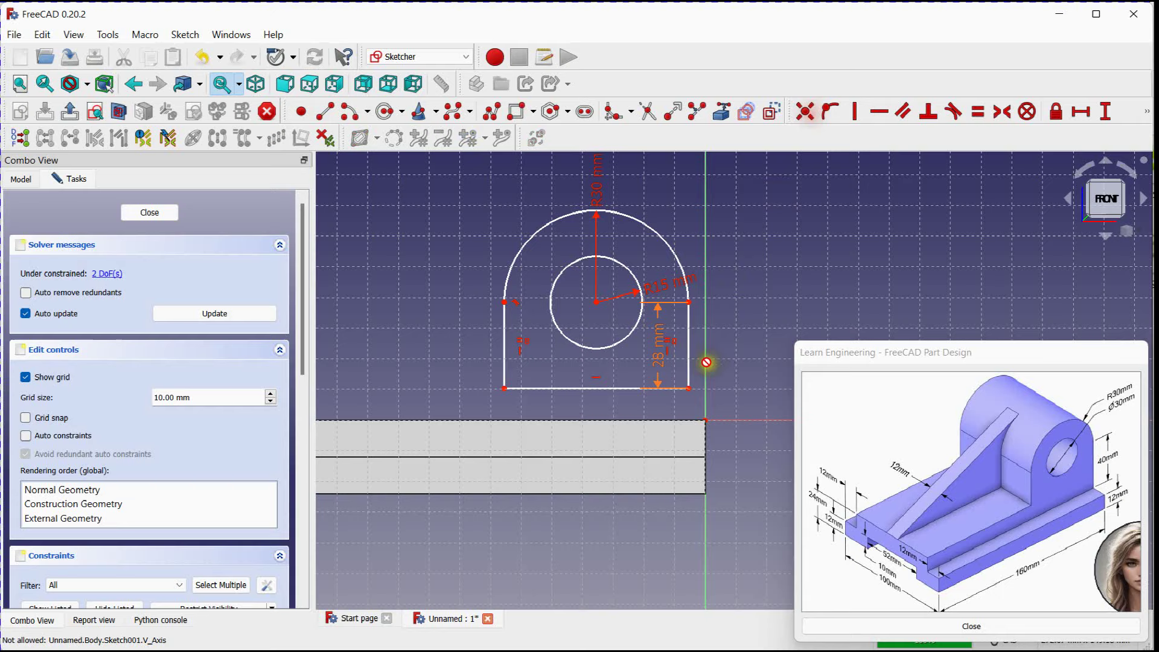
pyautogui.click(689, 389)
pyautogui.click(707, 419)
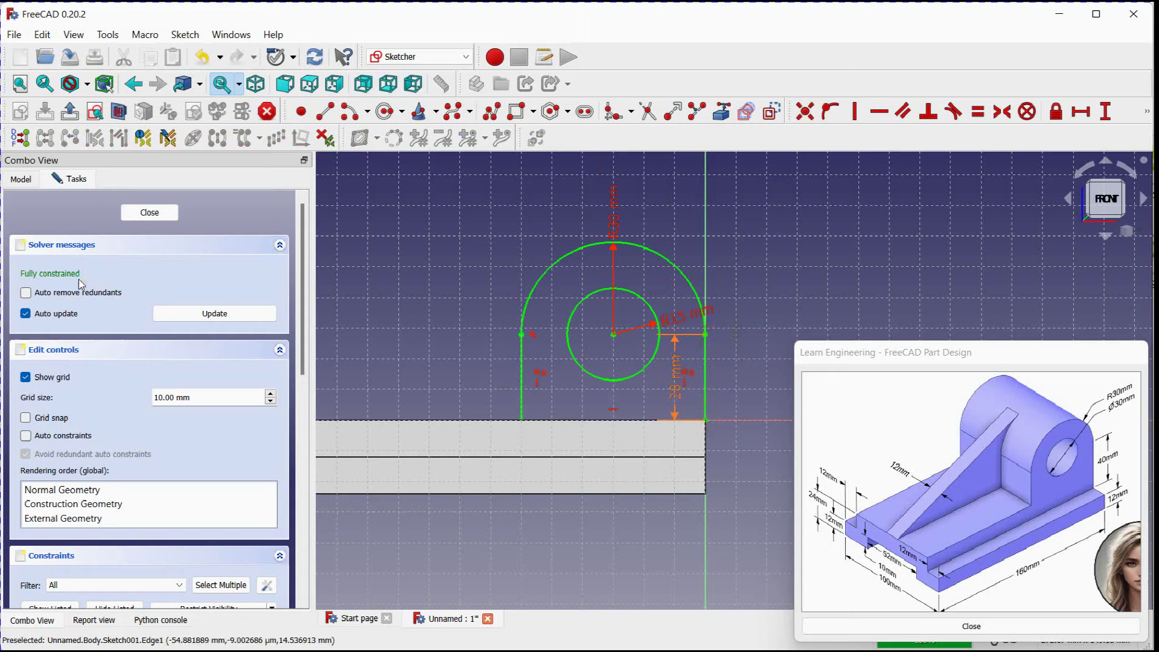
# - Close the sketch and pad the bearing profile 76 mm, symmetric to the sketch plane
pyautogui.click(158, 213)
pyautogui.moveTo(442, 241); pyautogui.dragTo(477, 262, button='middle')
pyautogui.scroll(1, 477, 262)
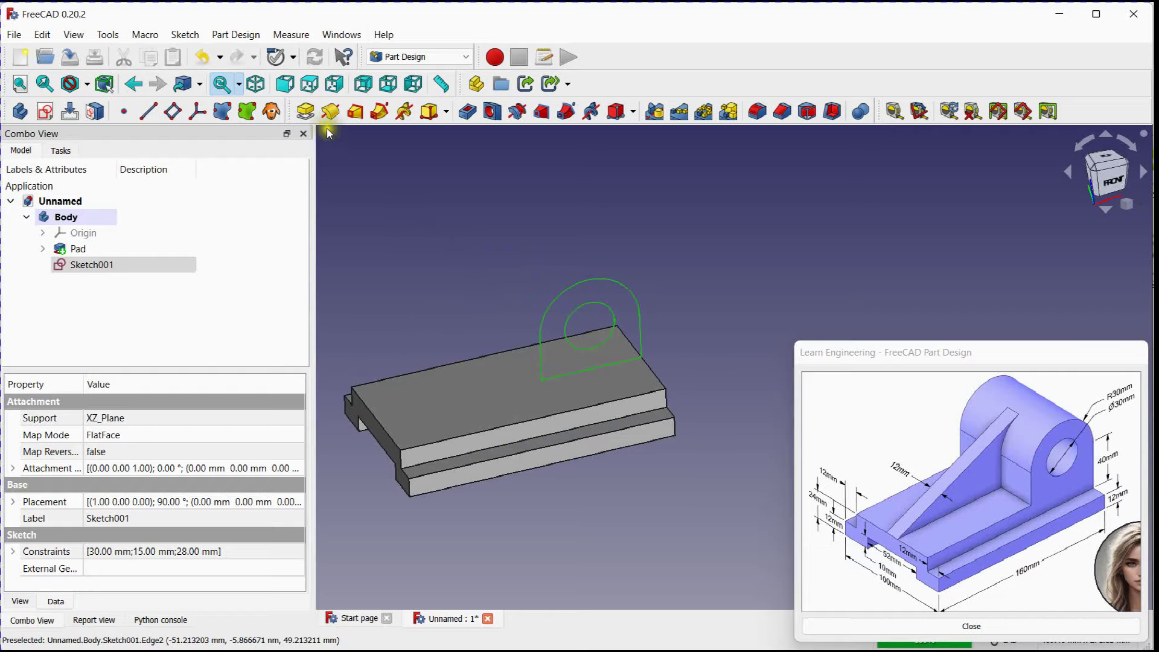
pyautogui.click(306, 110)
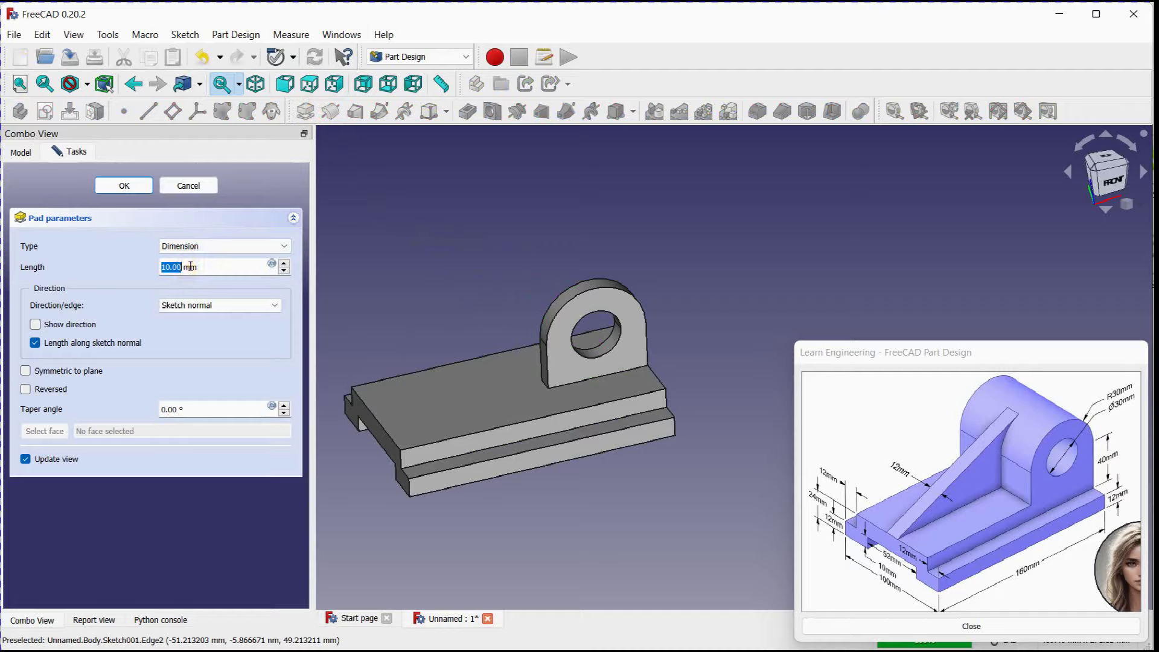
pyautogui.scroll(18, 191, 266)
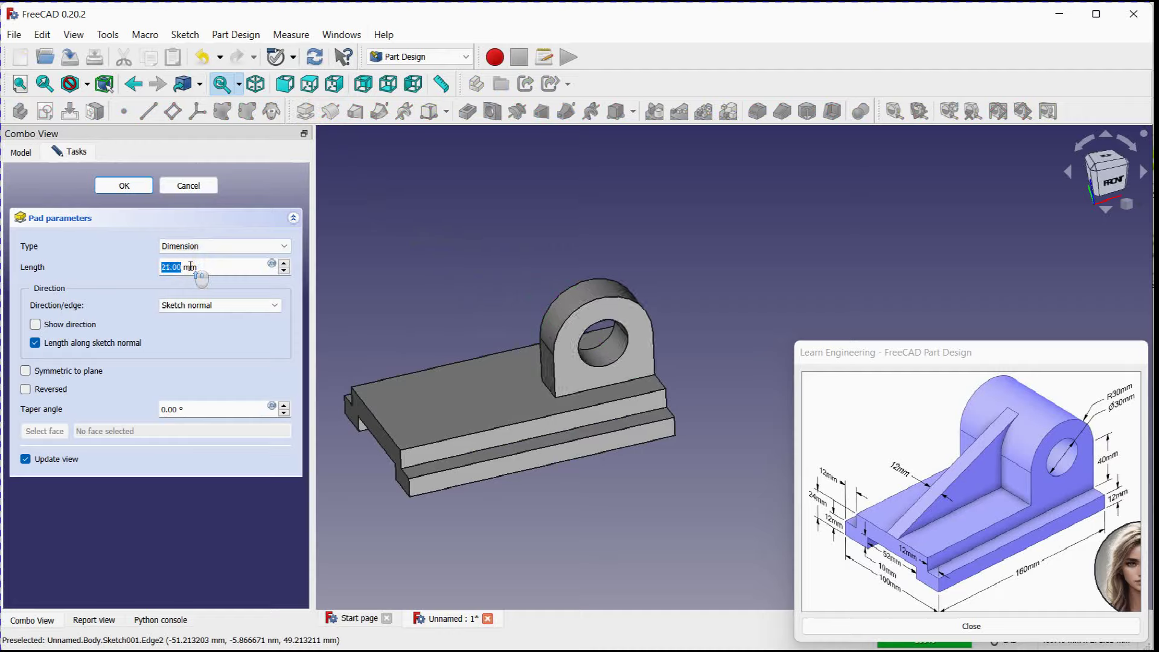
pyautogui.click(26, 371)
pyautogui.scroll(18, 224, 266)
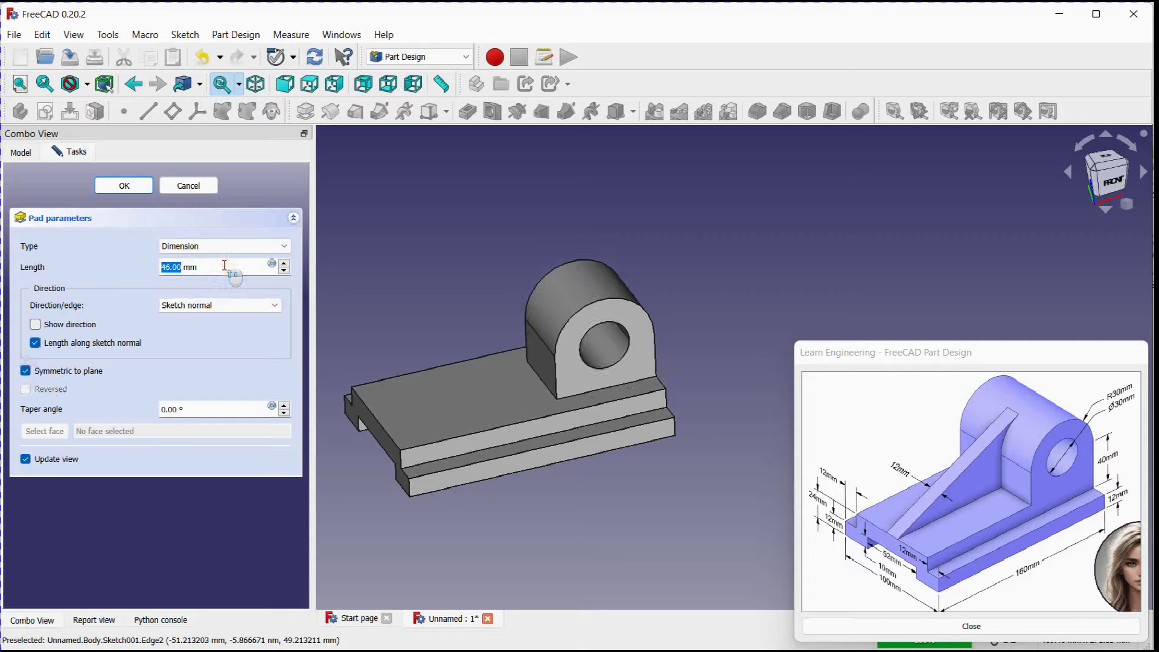
pyautogui.scroll(20, 225, 266)
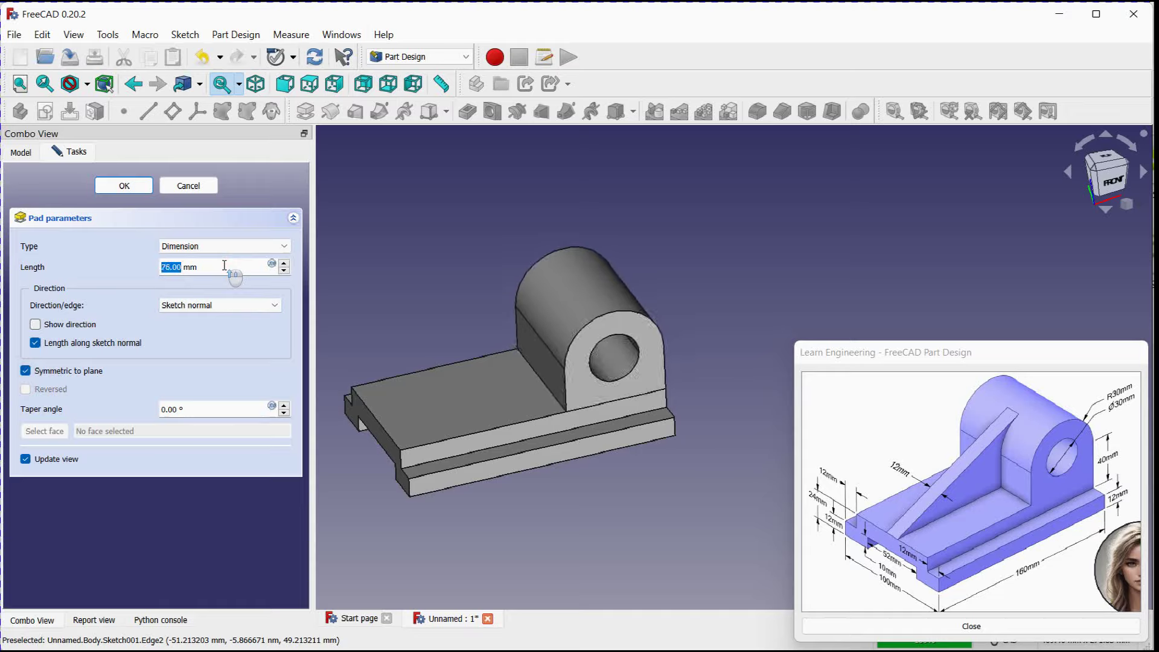
pyautogui.scroll(2, 224, 266)
pyautogui.scroll(-2, 224, 265)
pyautogui.scroll(4, 652, 322)
# - Check where the padded block's end face meets the base's stepped edge, and accept the pad
pyautogui.moveTo(699, 470); pyautogui.dragTo(792, 444, button='middle')
pyautogui.scroll(6, 616, 532)
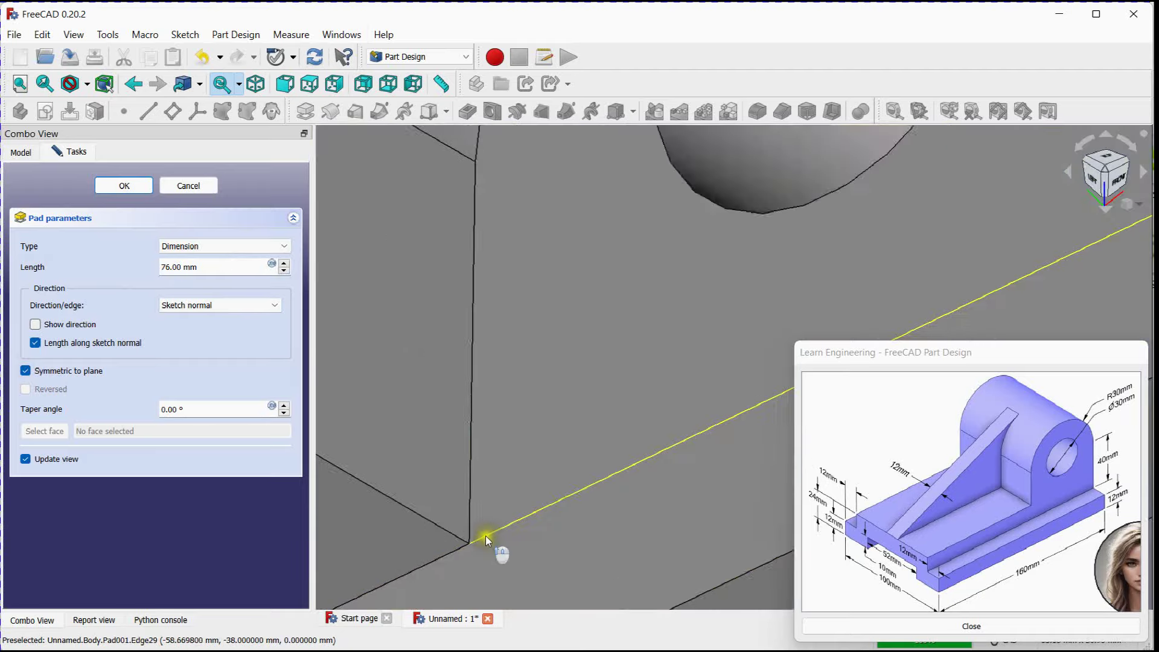
pyautogui.scroll(-10, 485, 535)
pyautogui.moveTo(590, 451); pyautogui.dragTo(763, 299, button='middle')
pyautogui.scroll(2, 694, 349)
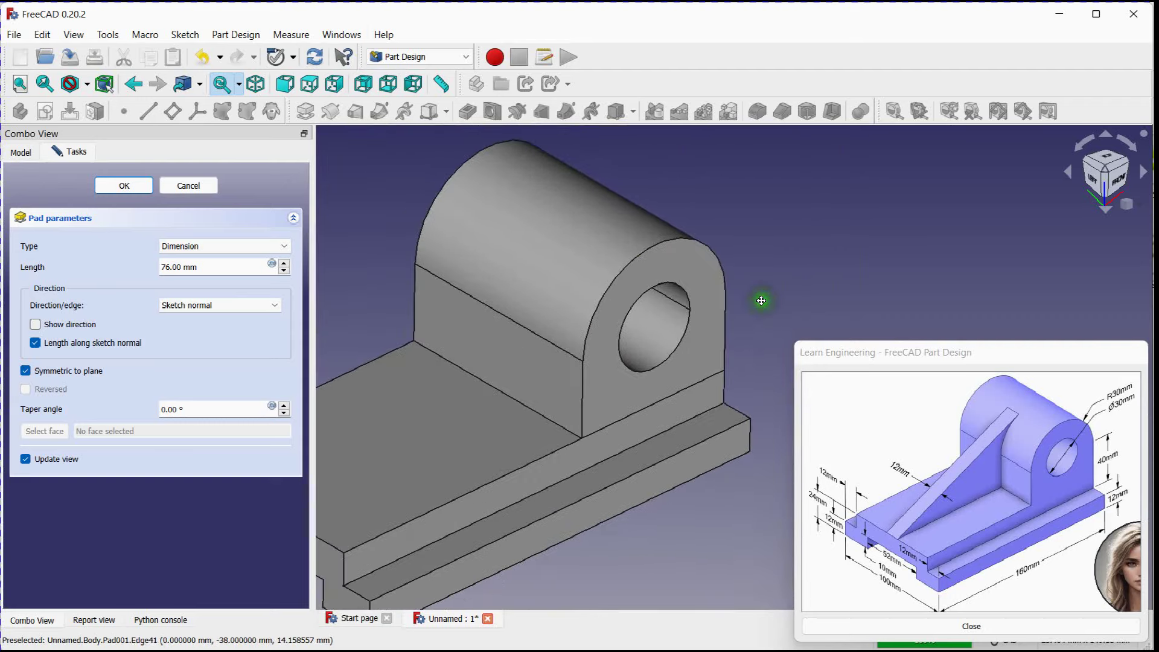
pyautogui.click(137, 191)
pyautogui.scroll(-2, 326, 202)
pyautogui.moveTo(326, 202); pyautogui.dragTo(506, 227, button='middle')
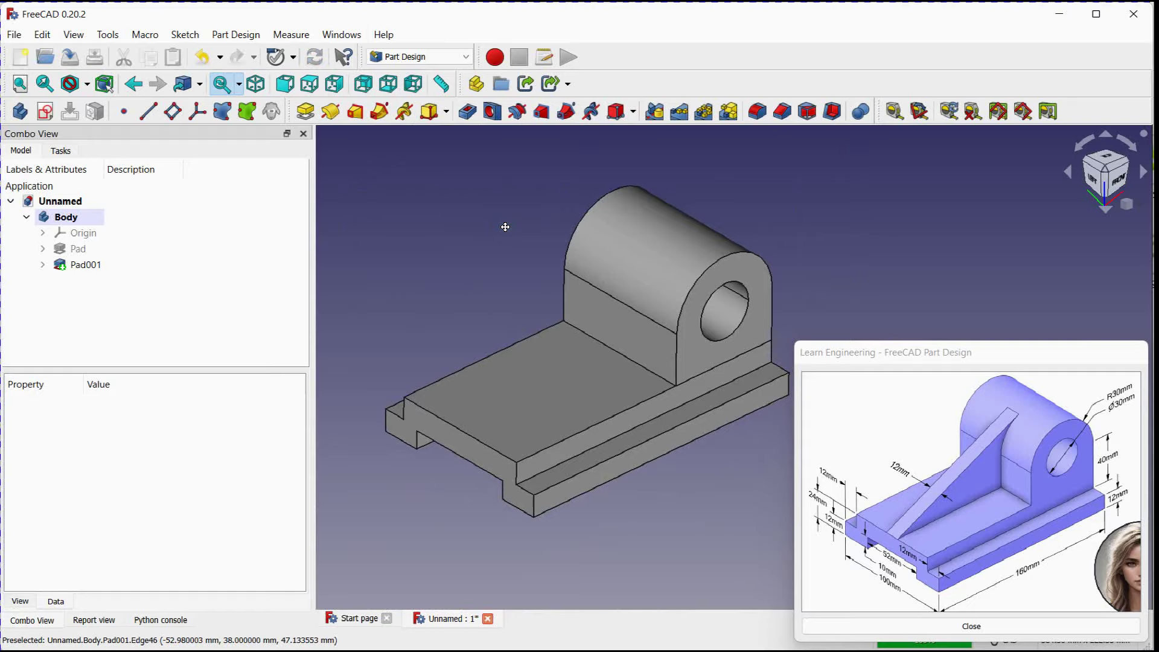
# - Start a new sketch on the XZ plane for the support rib
pyautogui.click(44, 110)
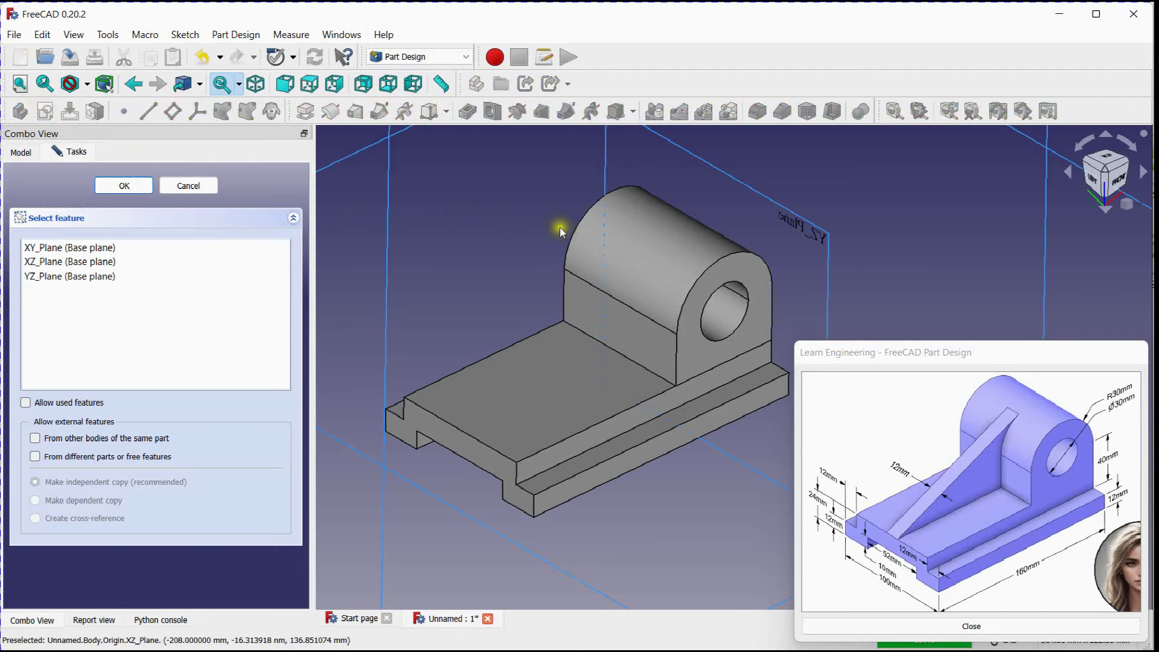
pyautogui.scroll(-4, 559, 227)
pyautogui.click(506, 175)
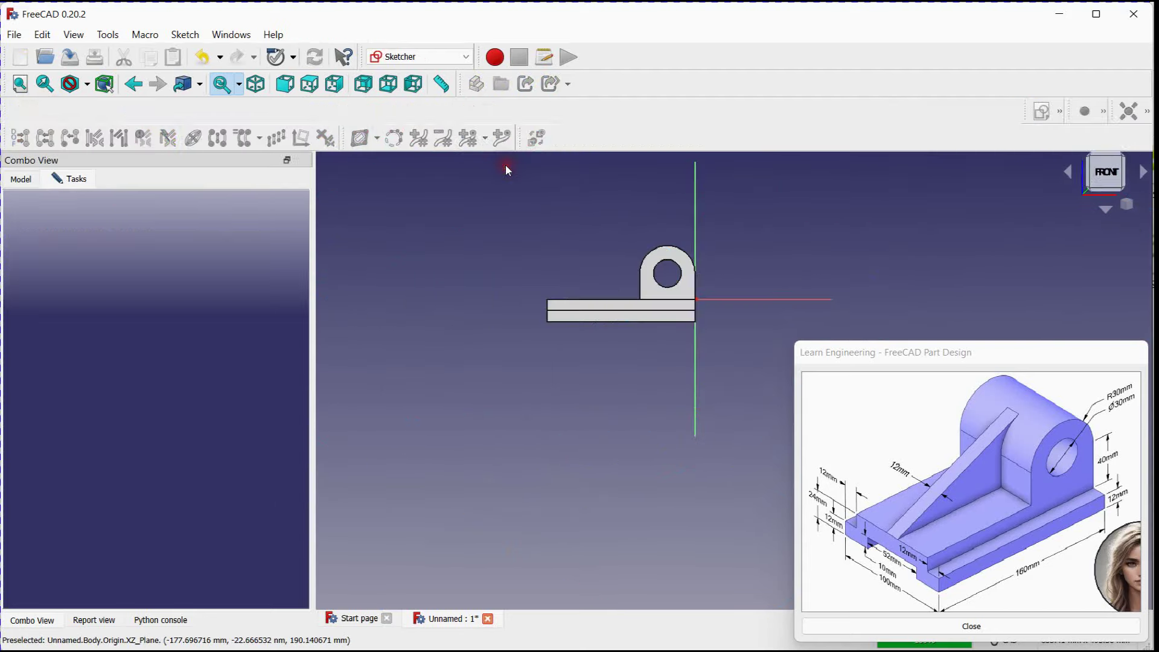
pyautogui.moveTo(577, 219); pyautogui.dragTo(519, 243, button='middle')
pyautogui.scroll(2, 519, 243)
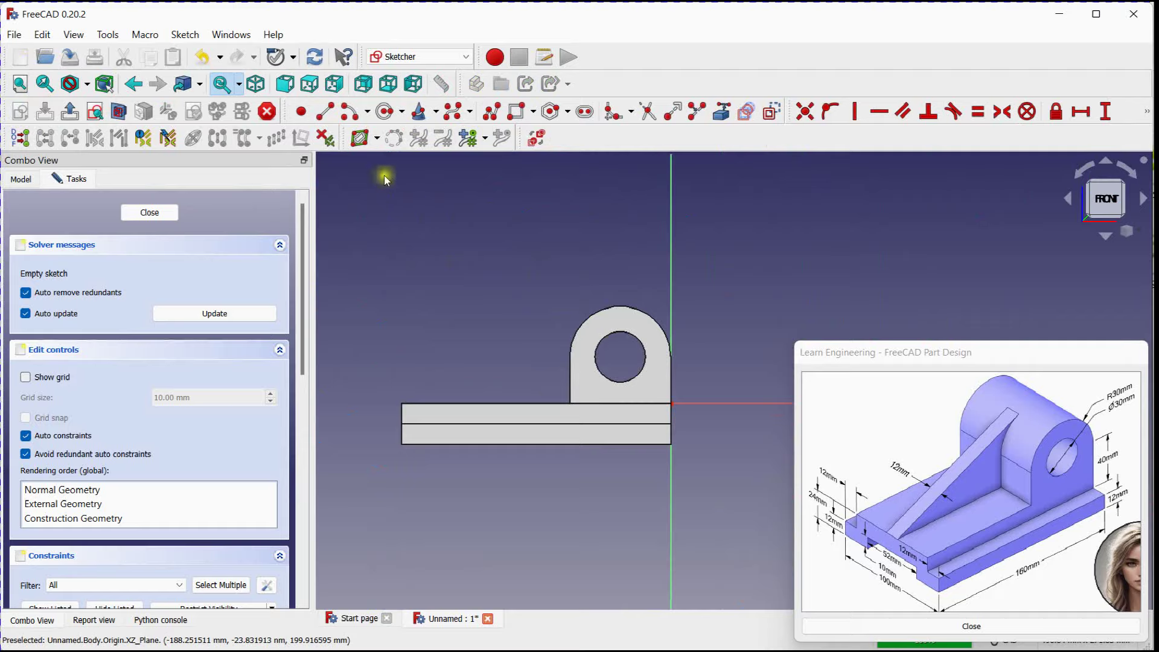
# - Sketch three rib lines above the base: a slanted line, a roughly horizontal bottom line from its lower end, and a short upright line
pyautogui.click(326, 115)
pyautogui.click(401, 326)
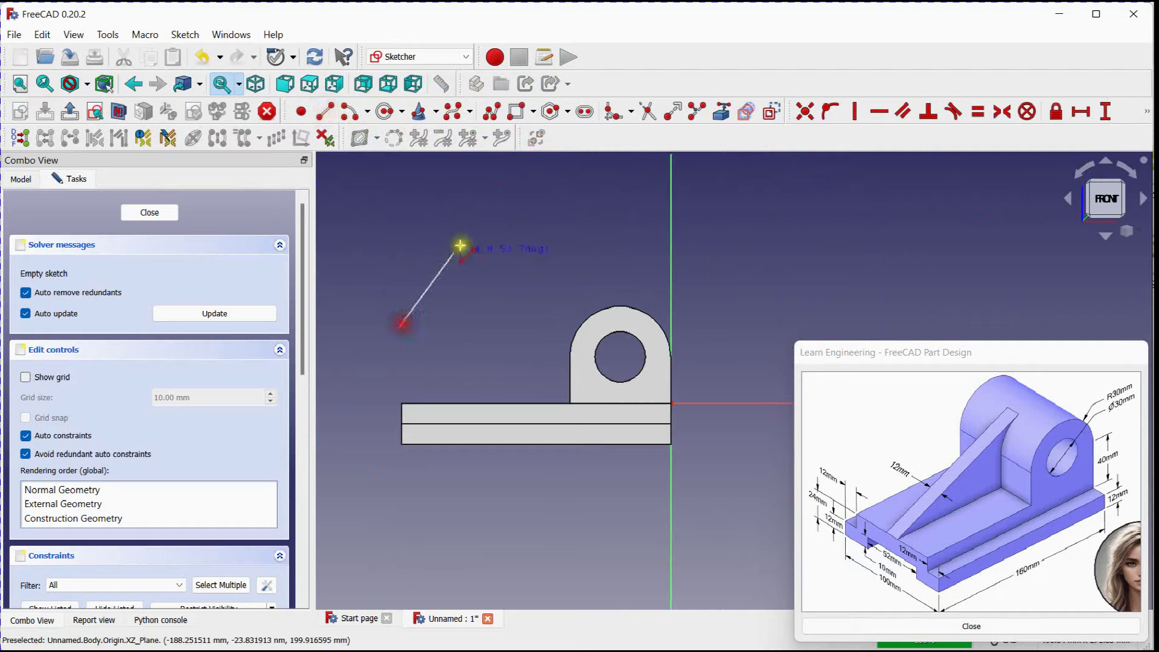
pyautogui.click(495, 218)
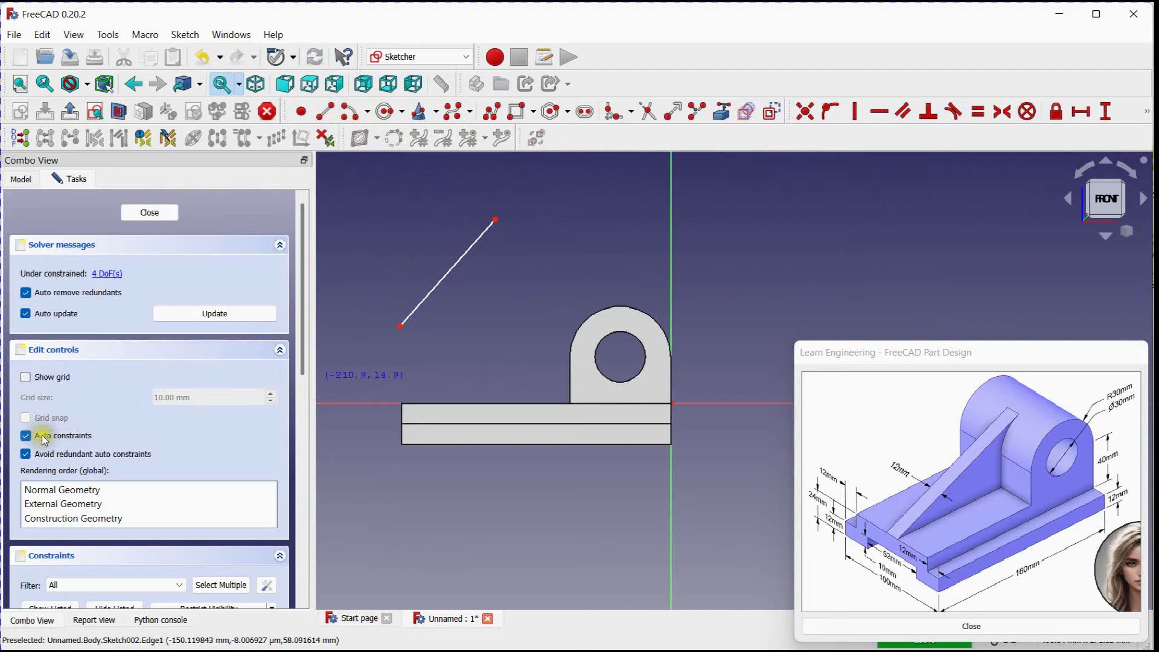
pyautogui.click(401, 326)
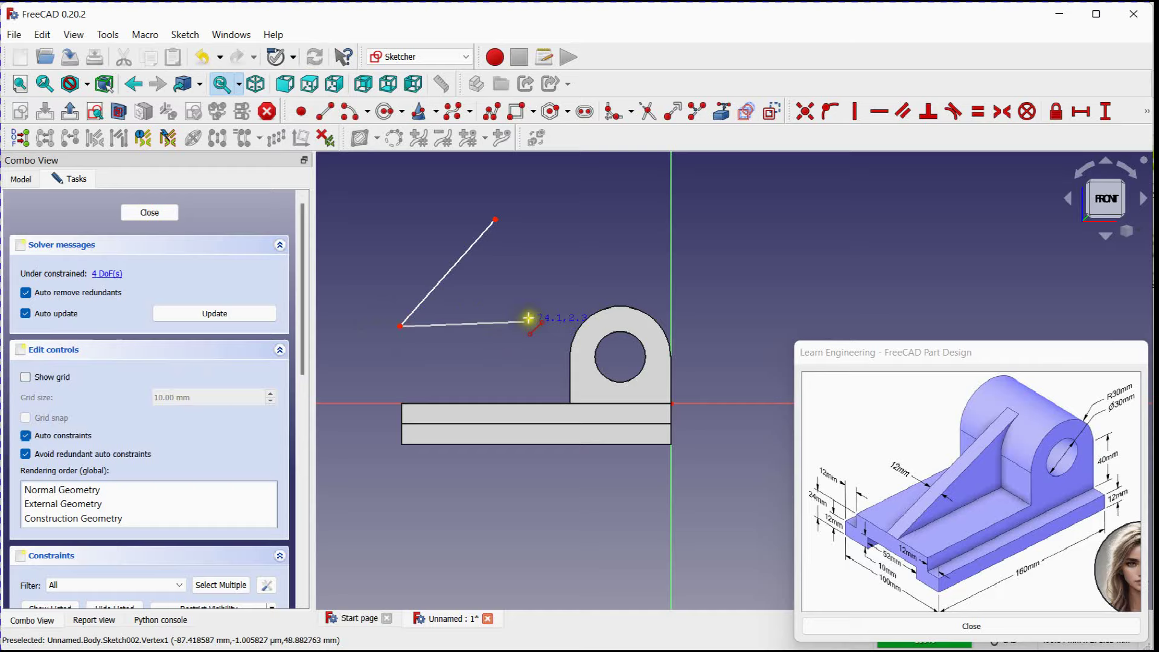
pyautogui.click(530, 319)
pyautogui.click(528, 254)
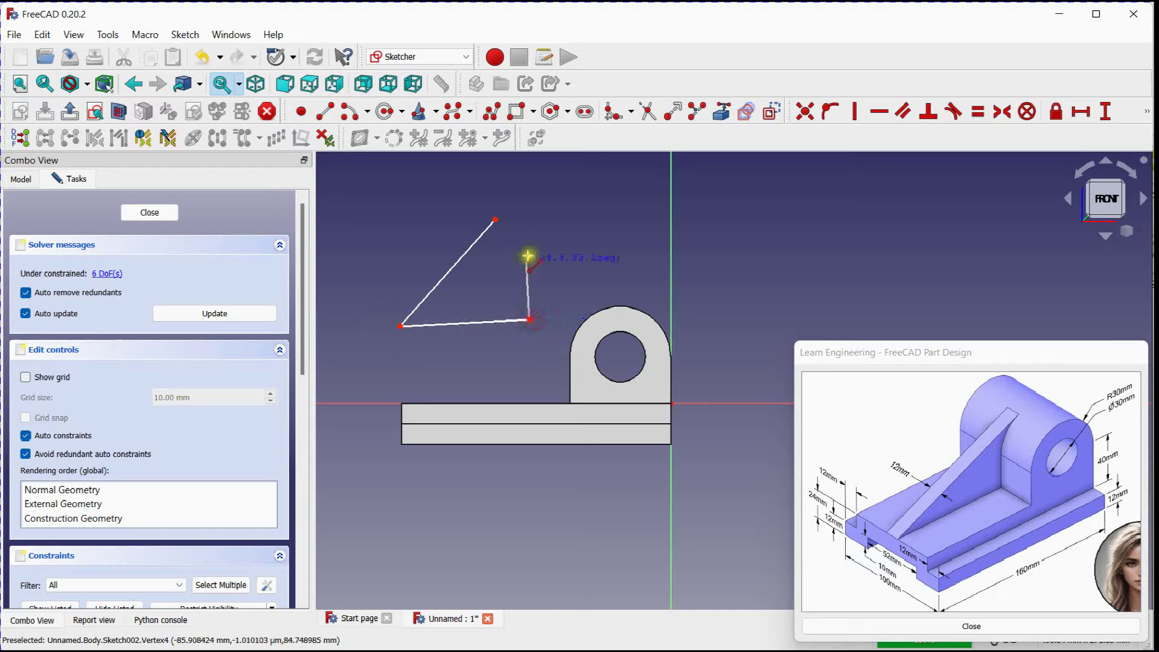
# - Draw an arc of about 31 mm radius from near the upright line's upper end, curving up to the right
pyautogui.moveTo(590, 212); pyautogui.dragTo(570, 293, button='middle')
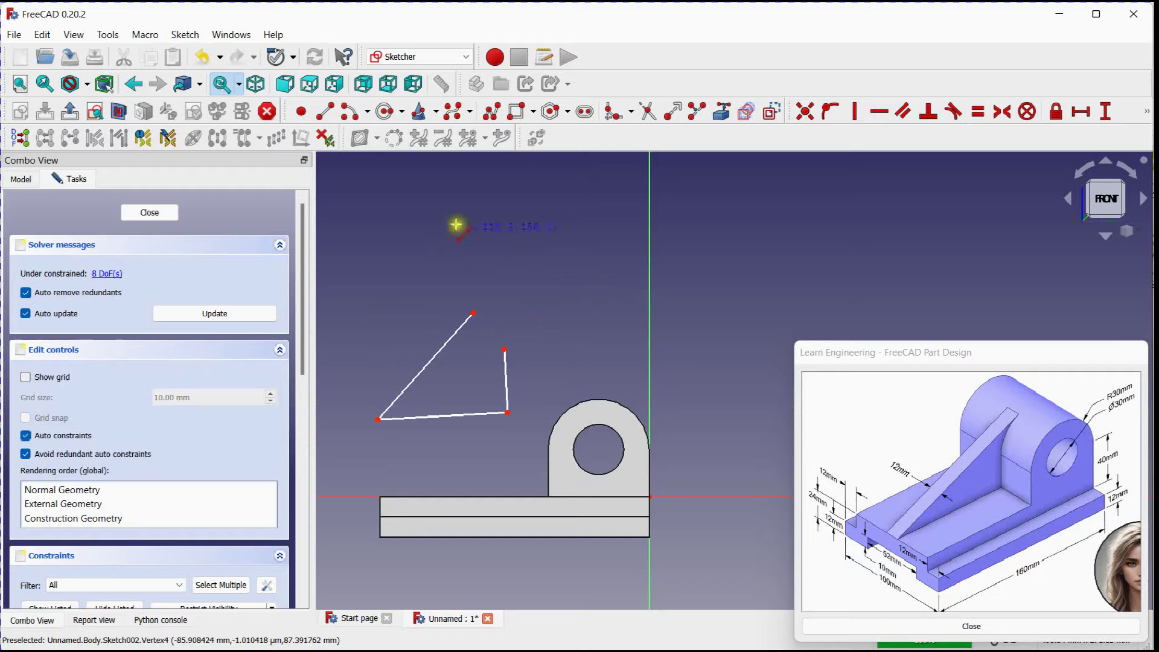
pyautogui.click(349, 112)
pyautogui.click(557, 349)
pyautogui.click(509, 334)
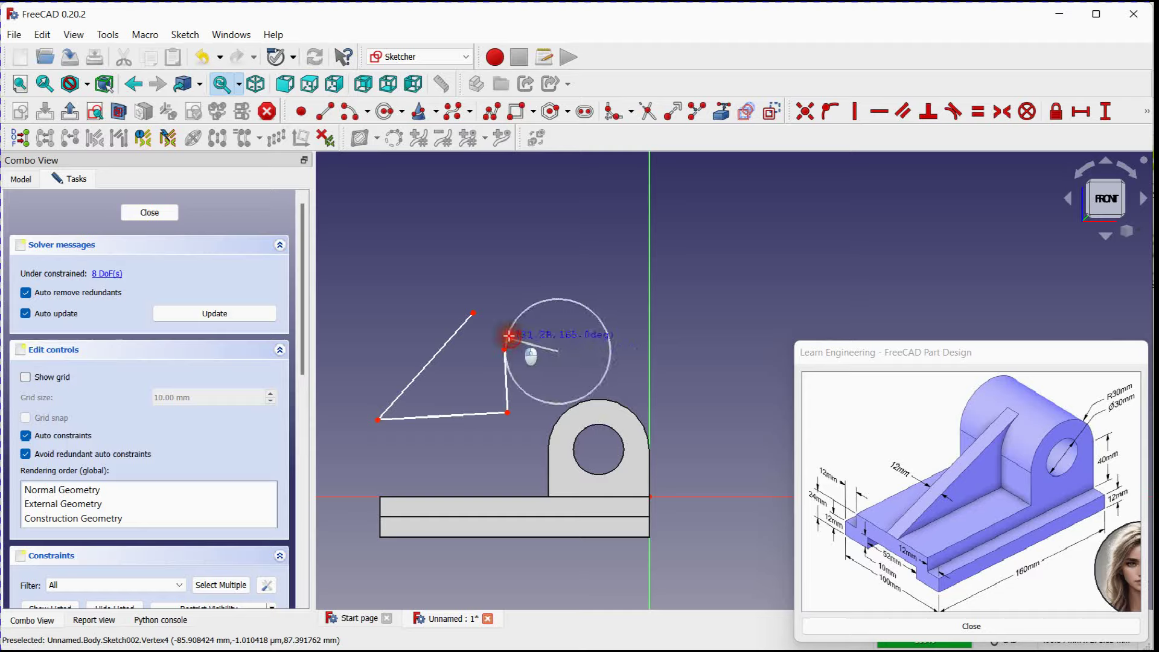
pyautogui.click(572, 282)
# - Constrain the rib's bottom line horizontal and its short upright line vertical
pyautogui.moveTo(575, 280); pyautogui.dragTo(600, 274, button='middle')
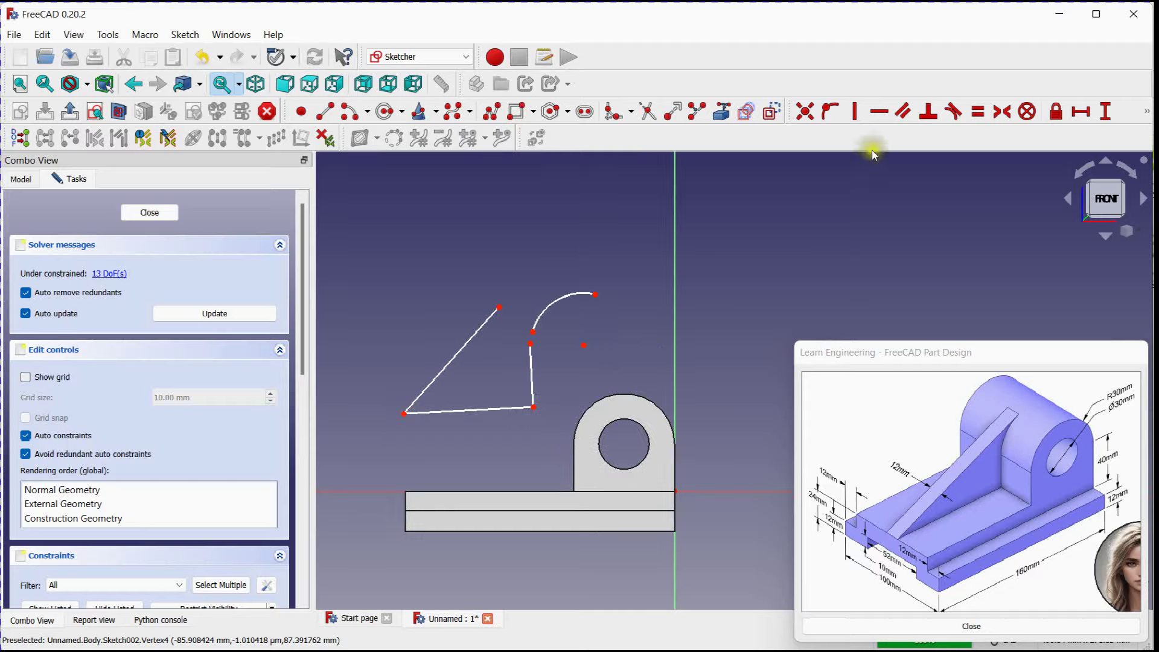
pyautogui.click(880, 111)
pyautogui.click(453, 412)
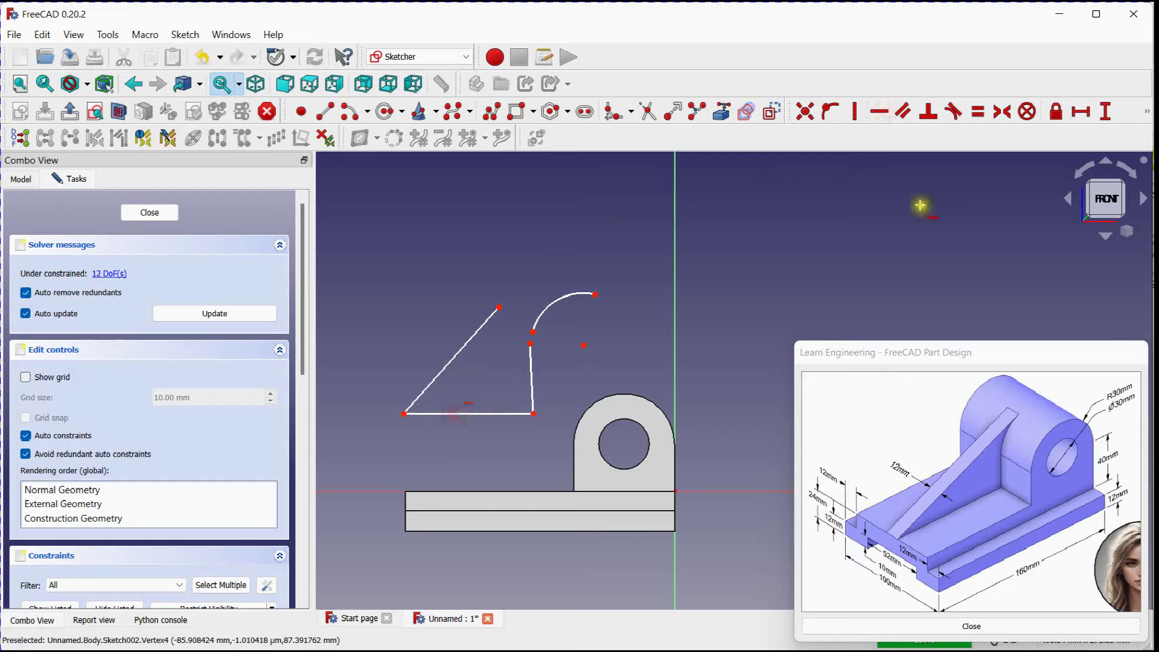
pyautogui.click(854, 111)
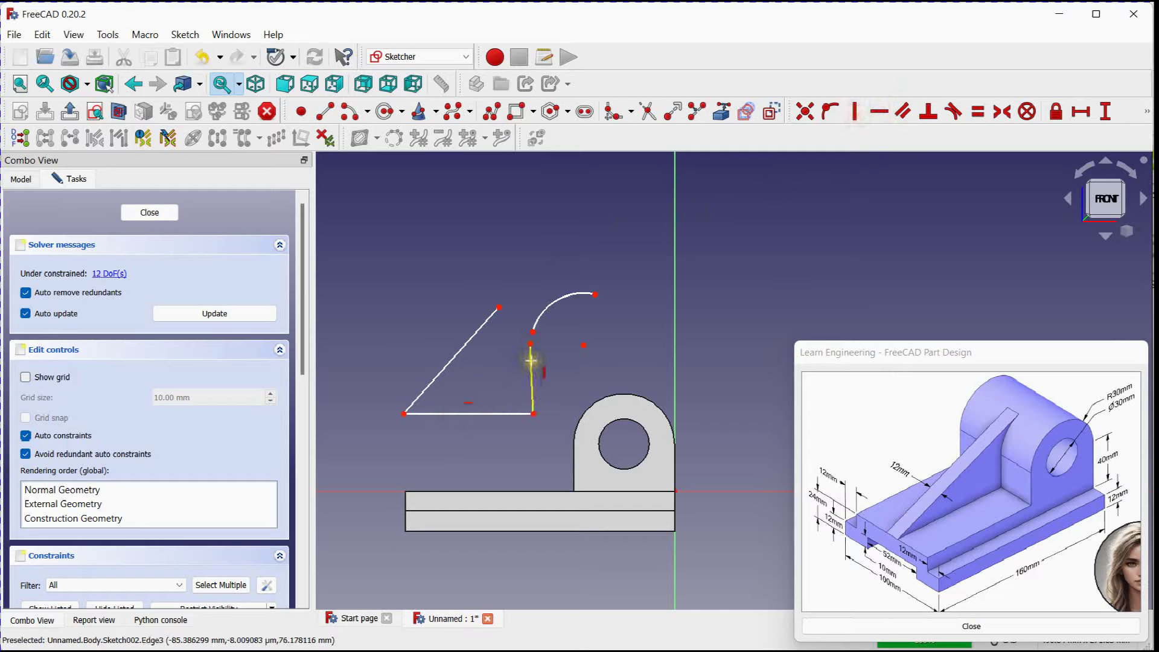
pyautogui.scroll(3, 531, 360)
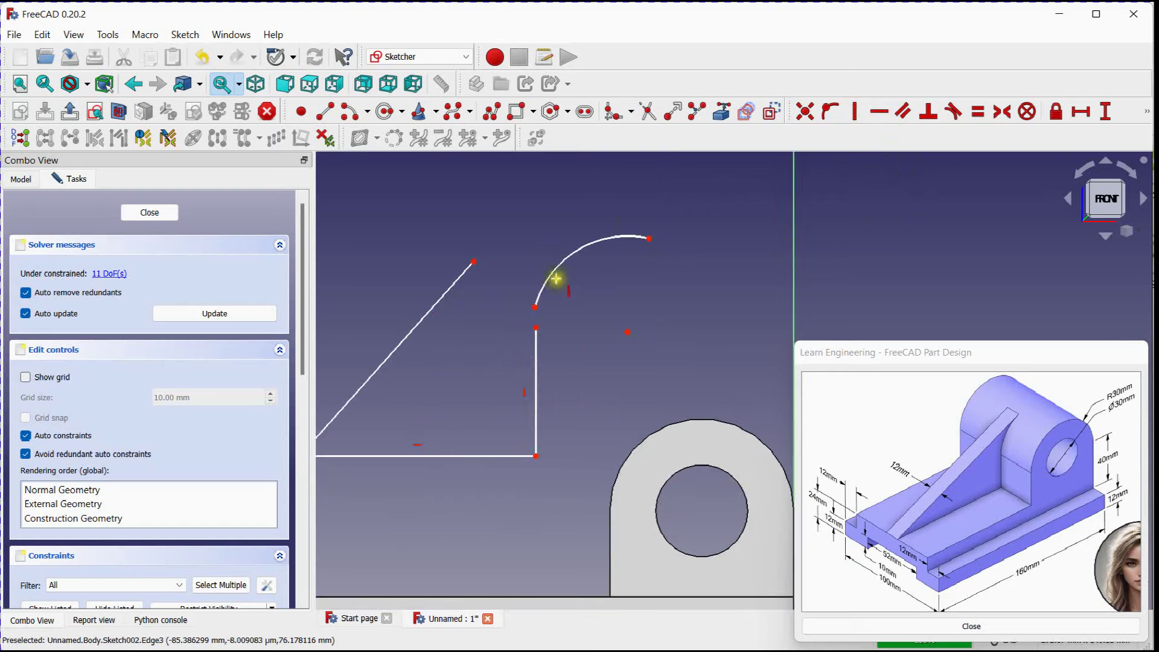
# - Make the arc's lower endpoint coincident with the upper end of the vertical line
pyautogui.click(804, 111)
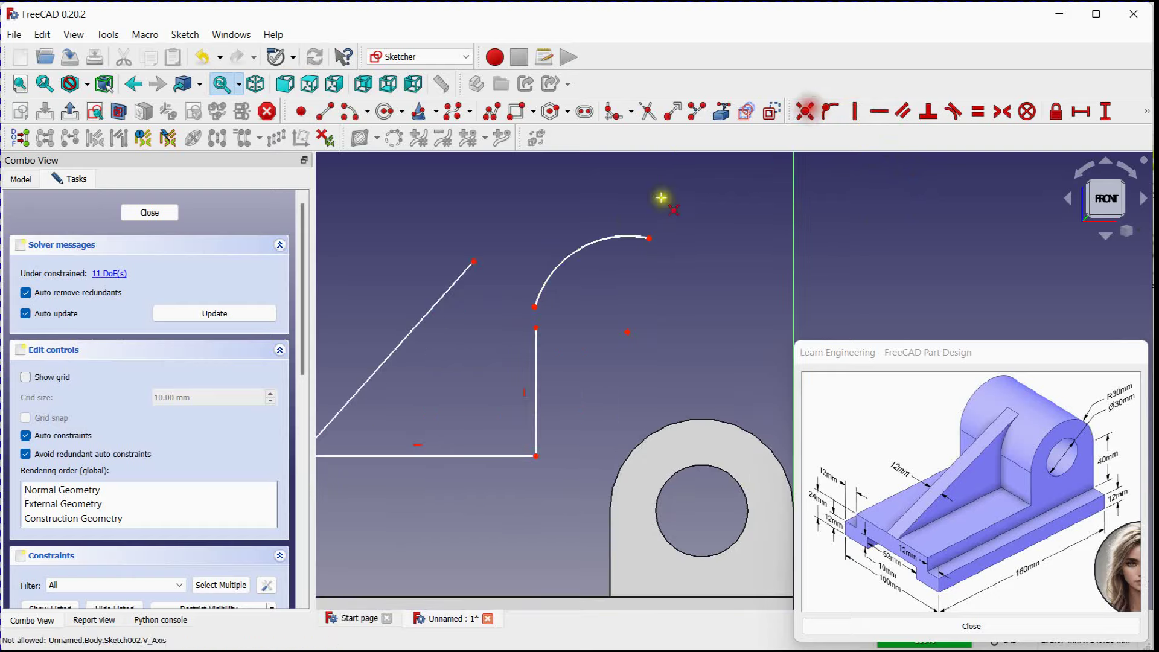
pyautogui.click(535, 308)
pyautogui.click(536, 328)
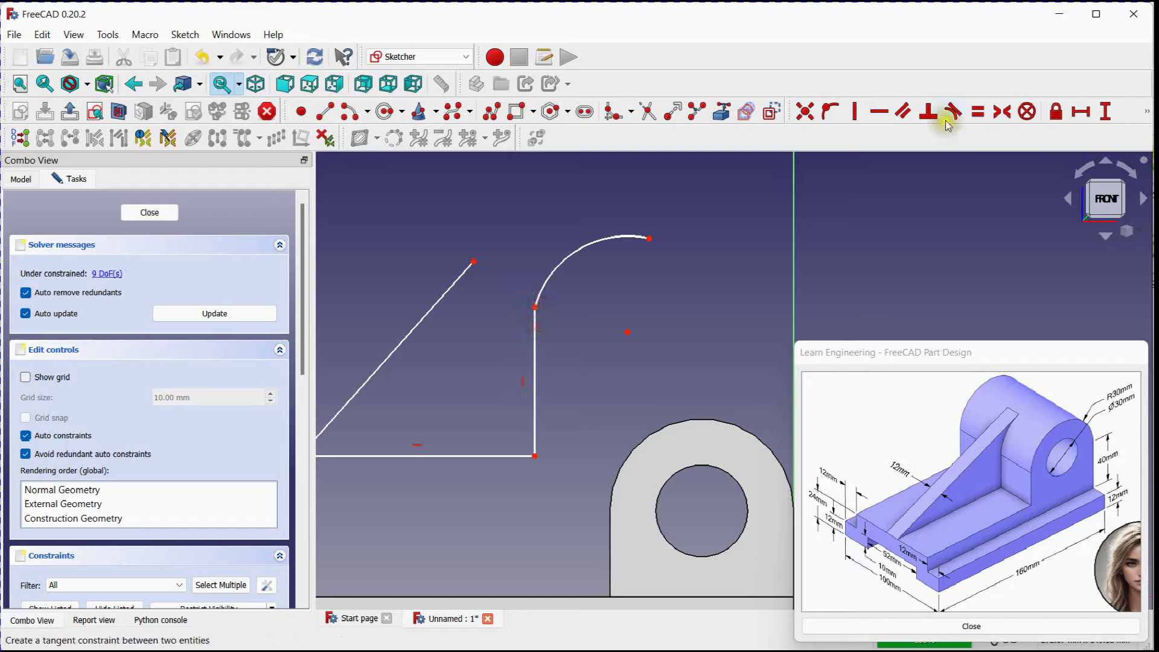
# - Make the rib's slanted line tangent to the arc
pyautogui.click(928, 112)
pyautogui.click(442, 296)
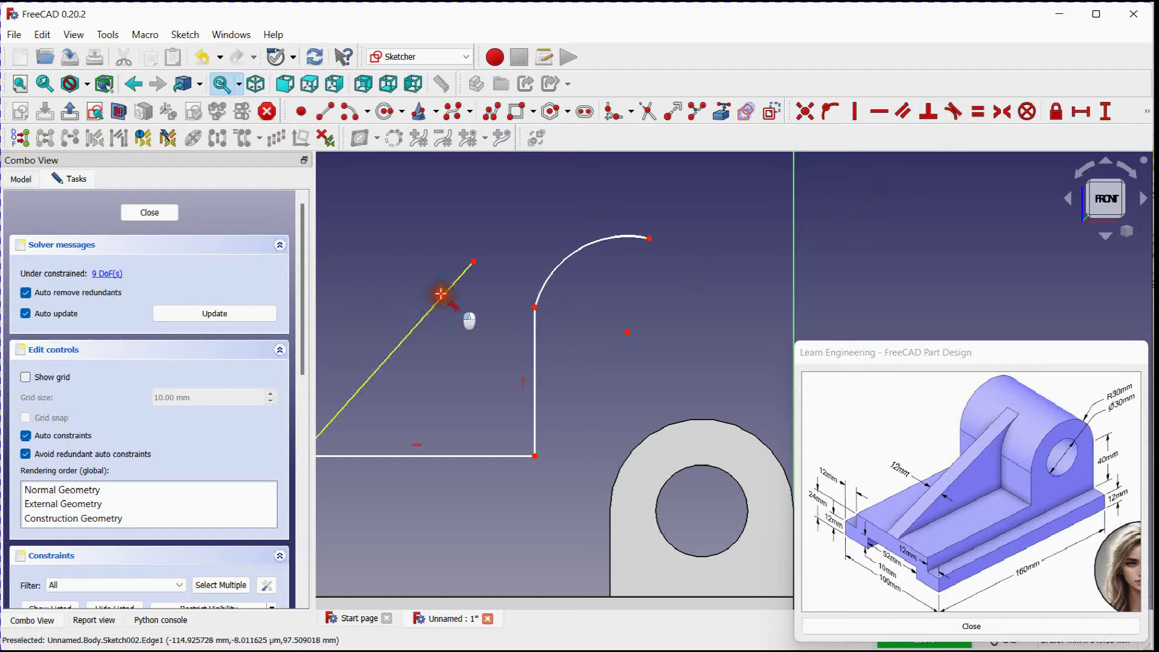
pyautogui.click(581, 247)
pyautogui.scroll(-3, 613, 287)
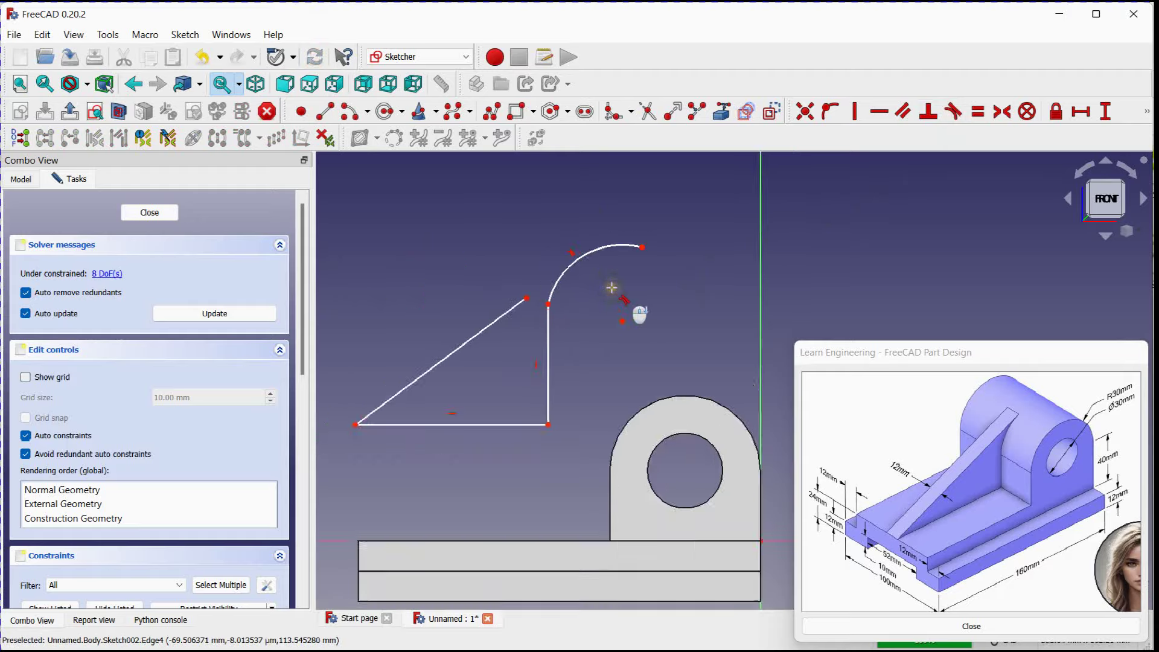
# - Extend the upper end of the slanted rib line well past its tangent point with the arc
pyautogui.scroll(3, 600, 292)
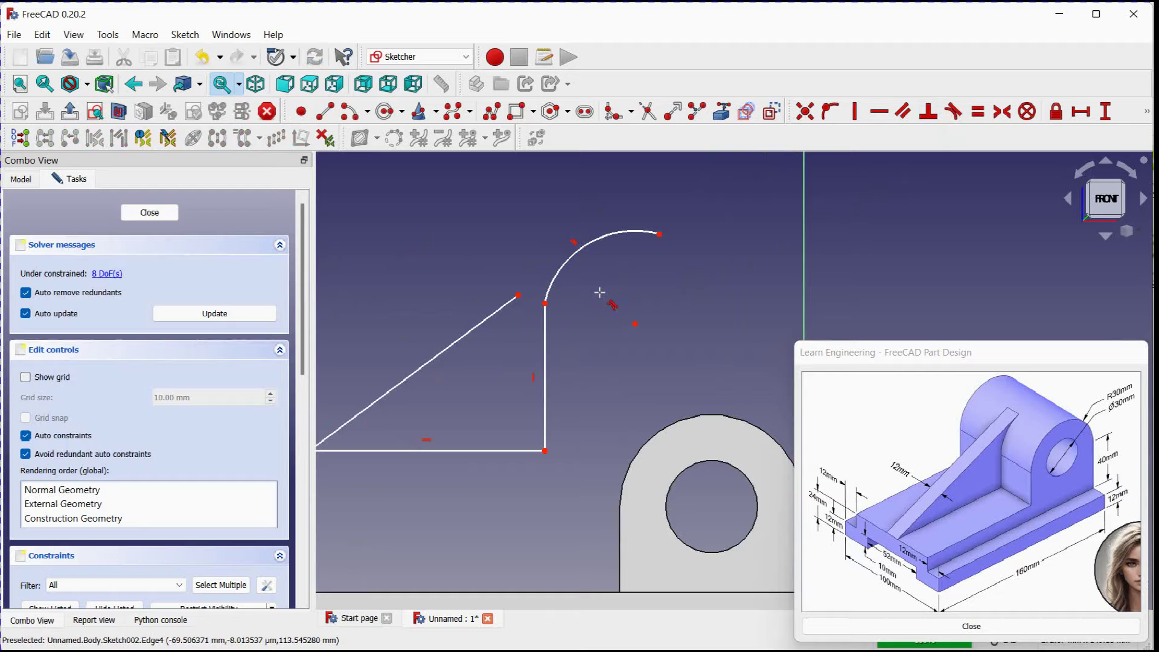
pyautogui.click(672, 111)
pyautogui.click(506, 303)
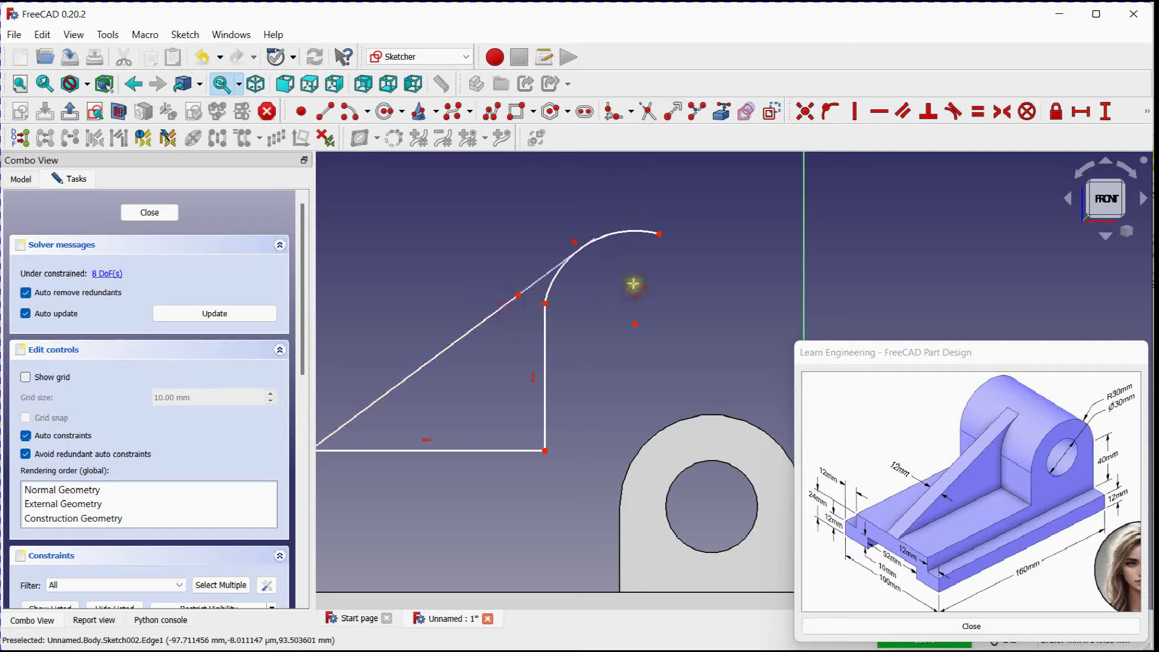
pyautogui.click(751, 212)
pyautogui.scroll(-3, 685, 283)
pyautogui.scroll(3, 685, 284)
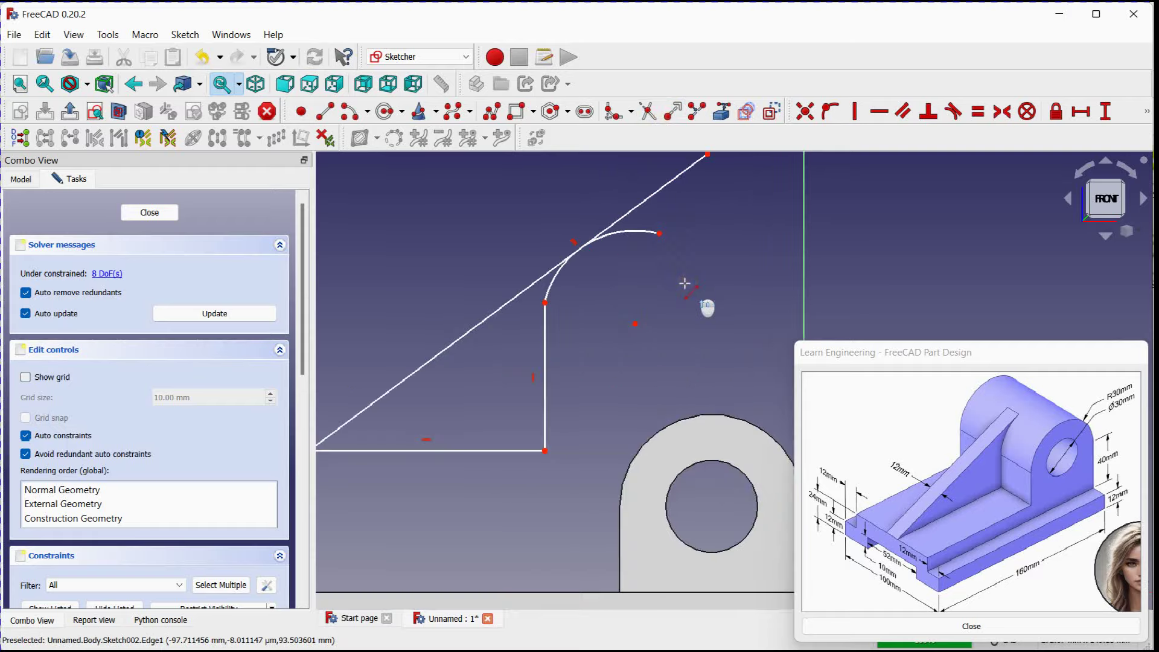
pyautogui.moveTo(685, 284); pyautogui.dragTo(692, 303, button='middle')
pyautogui.scroll(-1, 692, 303)
pyautogui.scroll(-1, 692, 303)
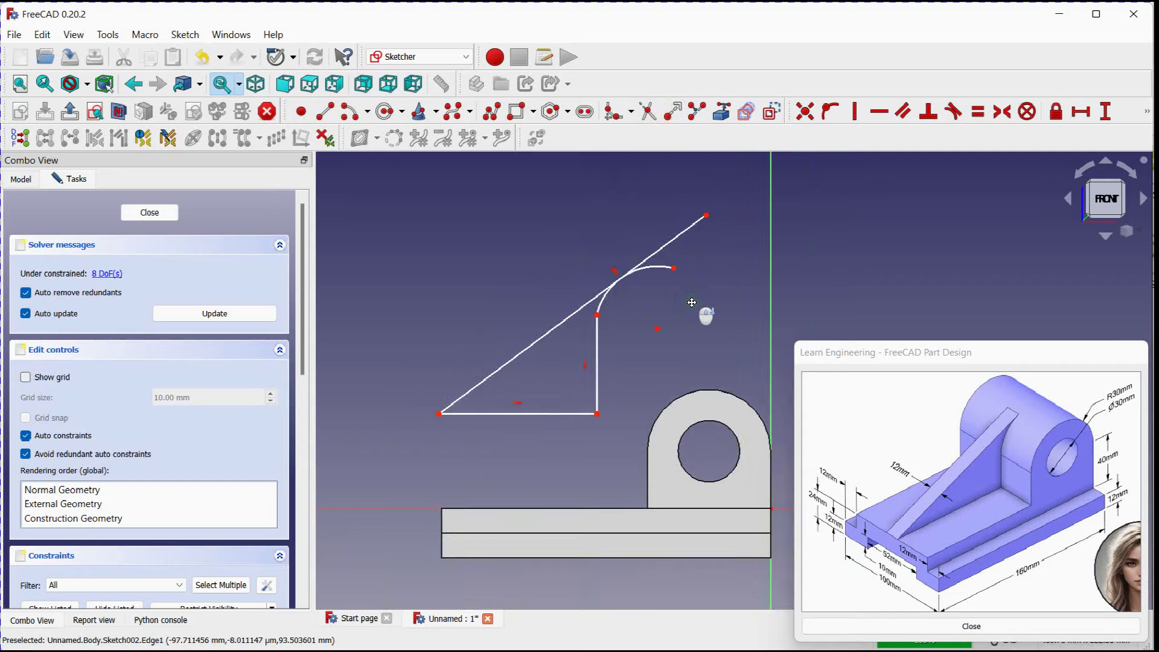
pyautogui.scroll(1, 692, 303)
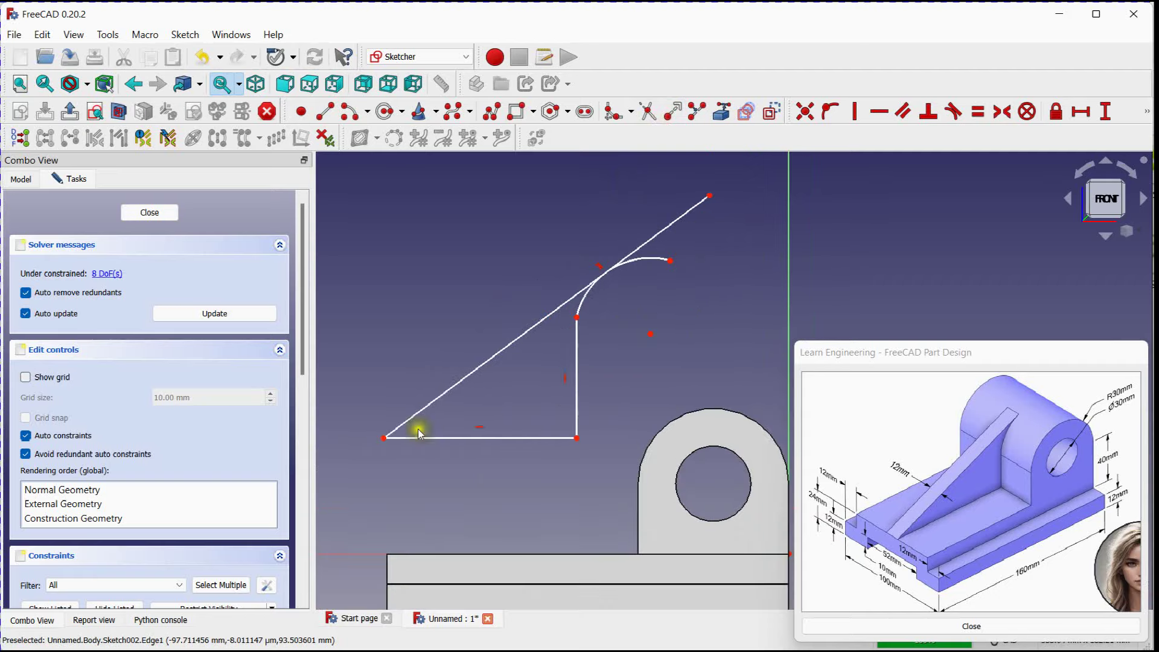
# - Move the rib's bottom corners toward the base's outer edge and the bearing block's foot, and lower the vertical line's upper end
pyautogui.moveTo(384, 438)
pyautogui.mouseDown()
pyautogui.moveTo(399, 537)
pyautogui.moveTo(388, 550)
pyautogui.mouseUp()
pyautogui.scroll(-2, 534, 484)
pyautogui.scroll(2, 570, 513)
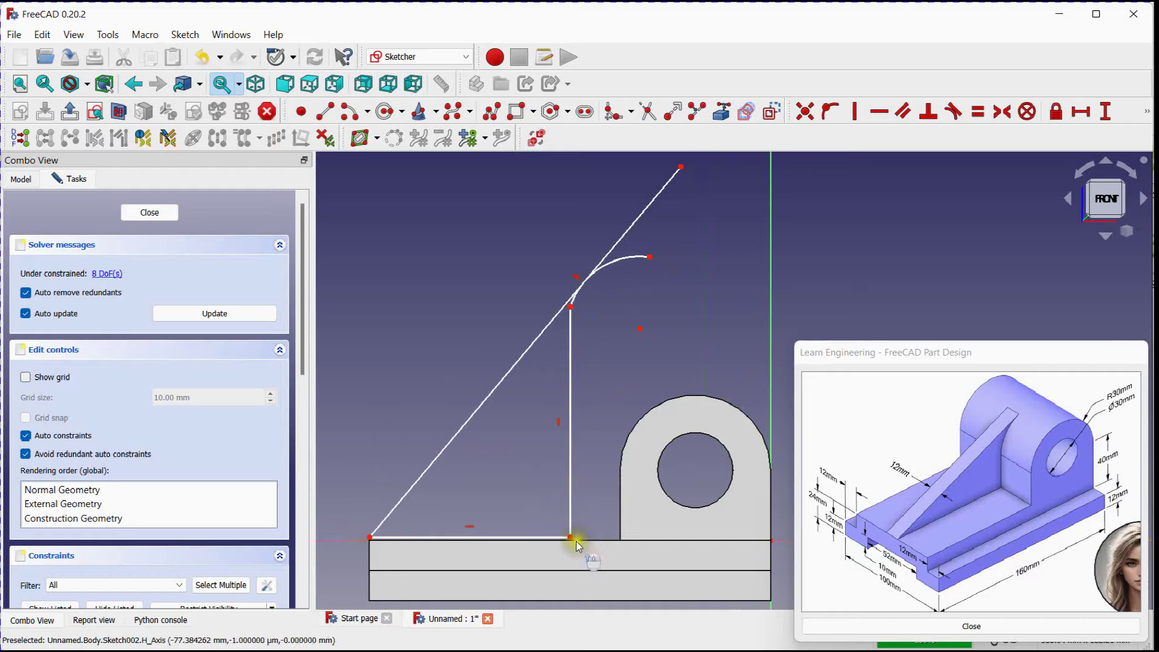
pyautogui.moveTo(572, 537); pyautogui.dragTo(621, 539)
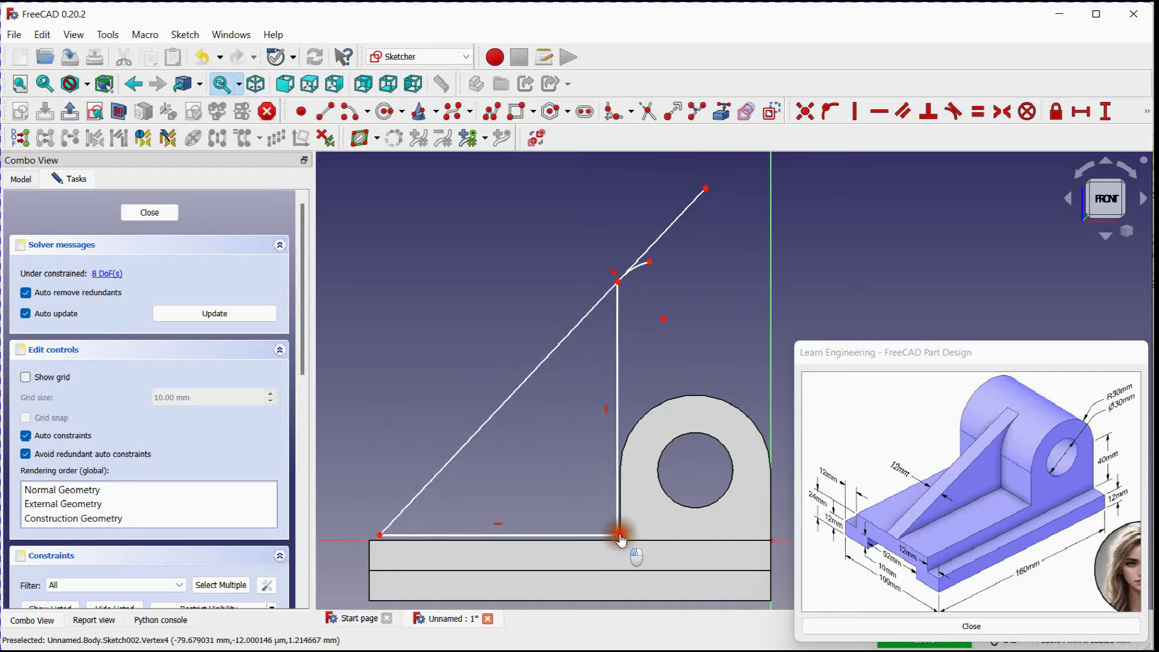
pyautogui.scroll(-2, 551, 422)
pyautogui.moveTo(610, 305); pyautogui.dragTo(609, 458)
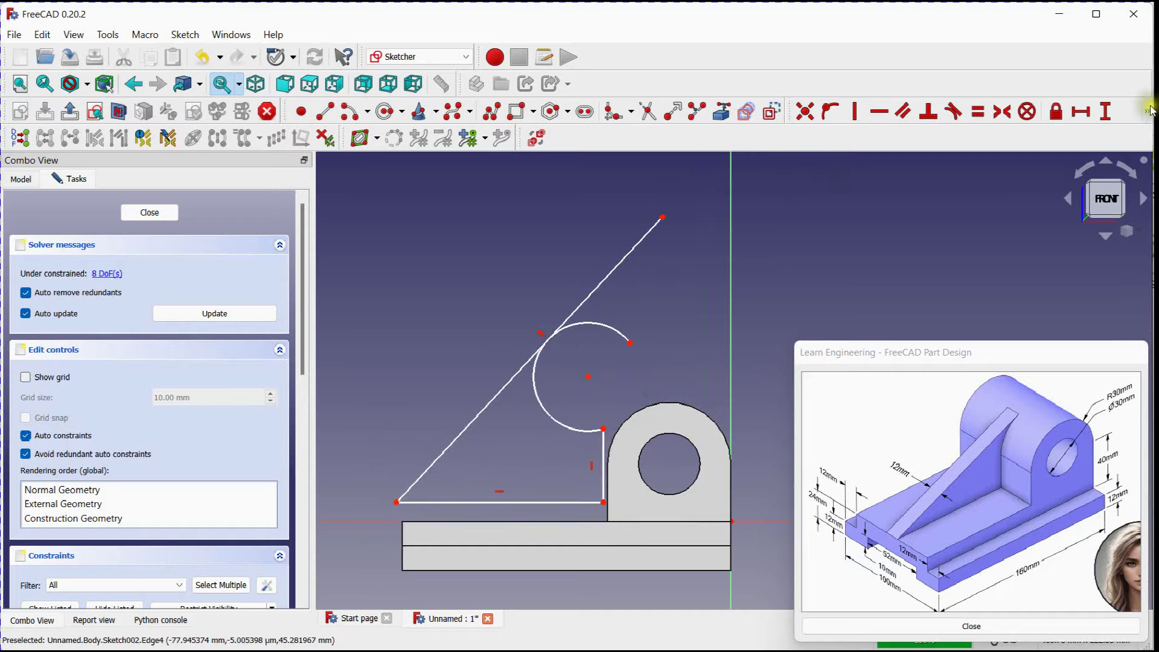
# - Set the length of the rib's short vertical line to 40-12 mm
pyautogui.click(1151, 109)
pyautogui.click(812, 132)
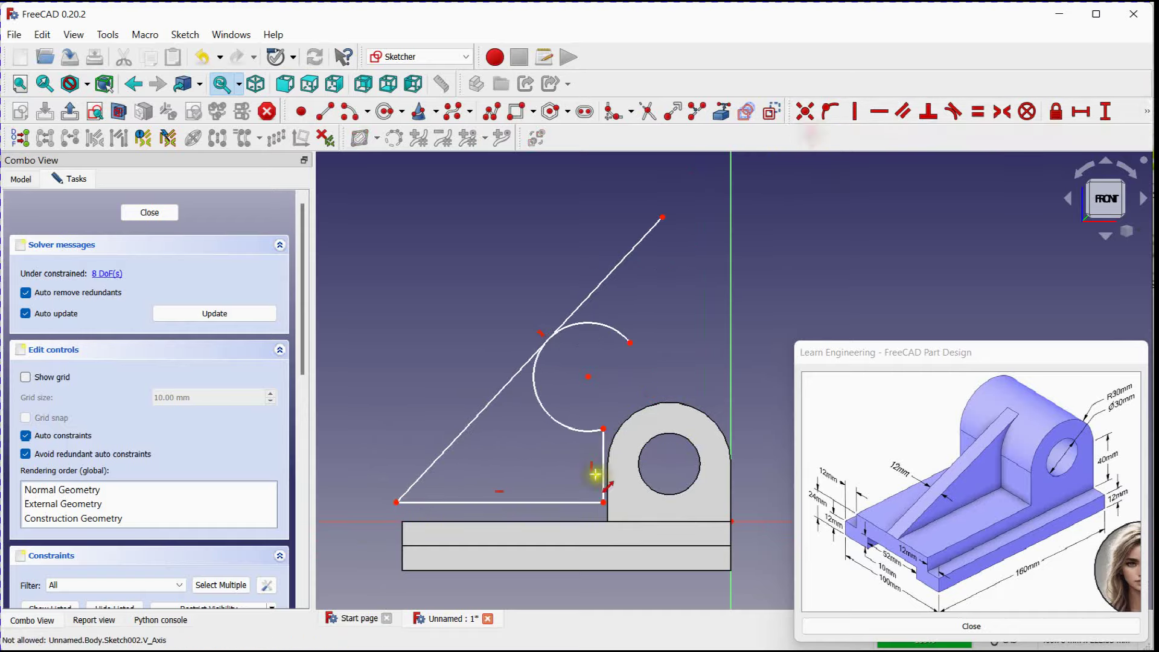
pyautogui.click(604, 458)
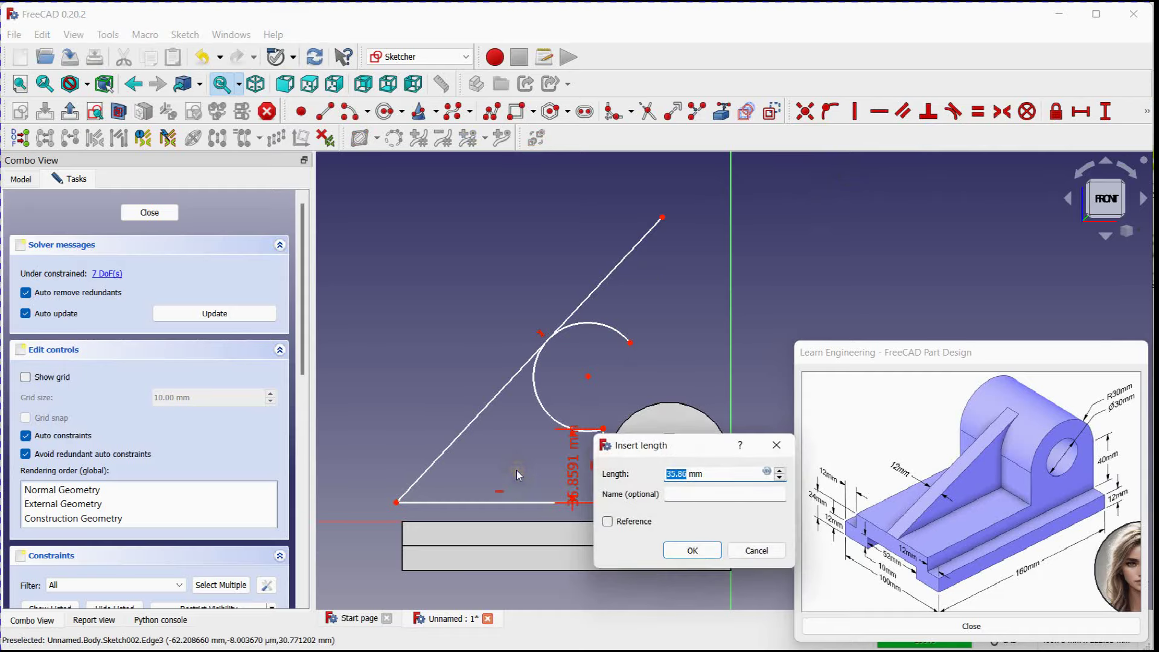
pyautogui.write('40-12')
pyautogui.click(698, 552)
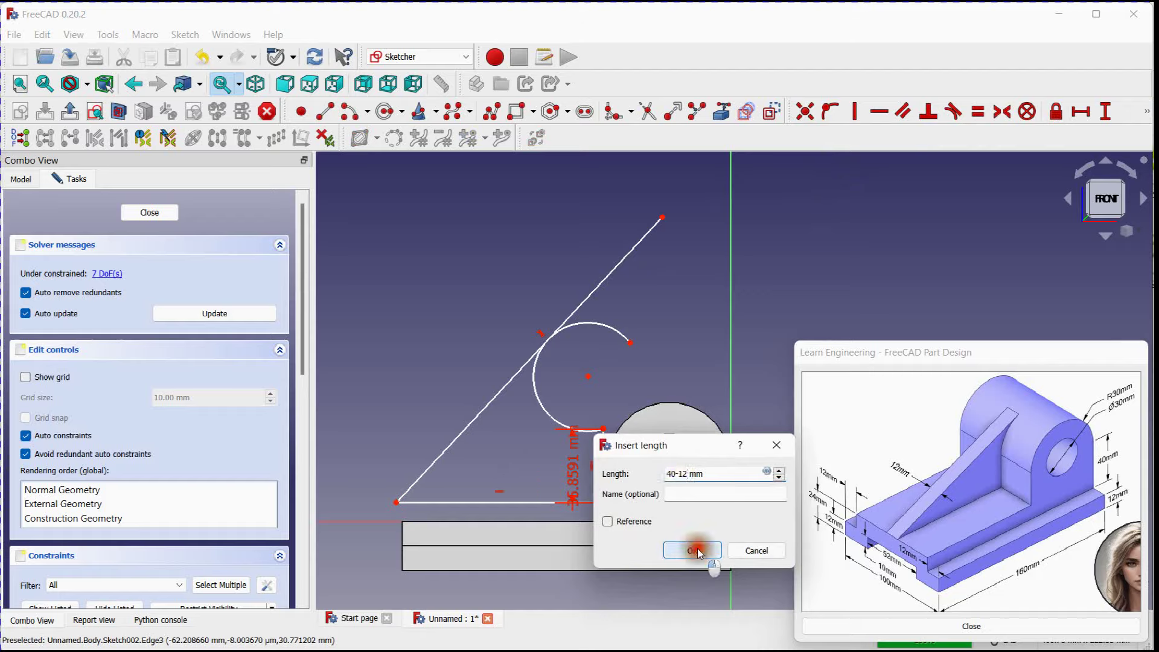
# - Set the length of the rib's bottom line to 100 mm
pyautogui.scroll(4, 573, 478)
pyautogui.scroll(-4, 573, 479)
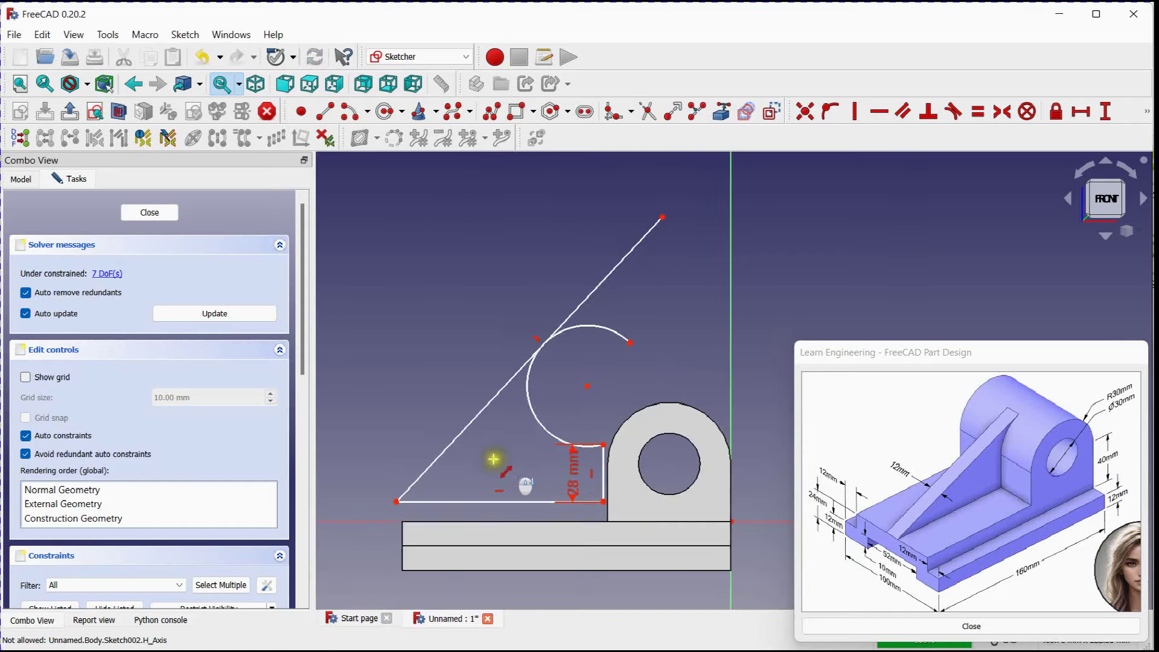
pyautogui.click(500, 501)
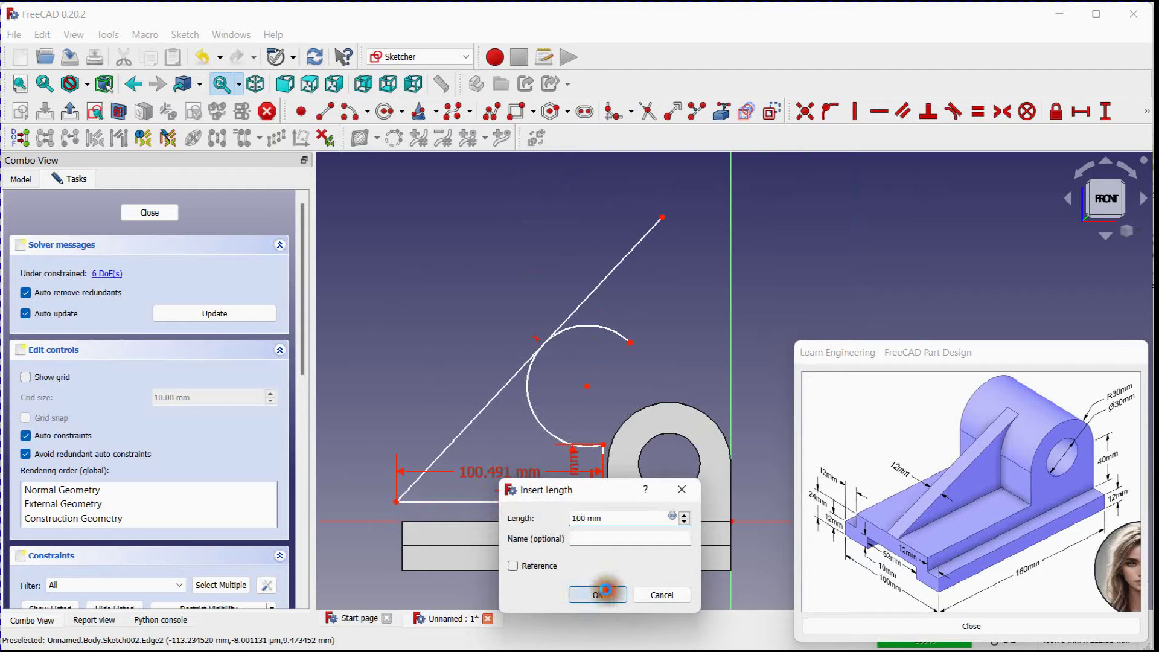
pyautogui.click(597, 594)
# - Set the radius of the rib's arc to 30 mm
pyautogui.scroll(2, 494, 412)
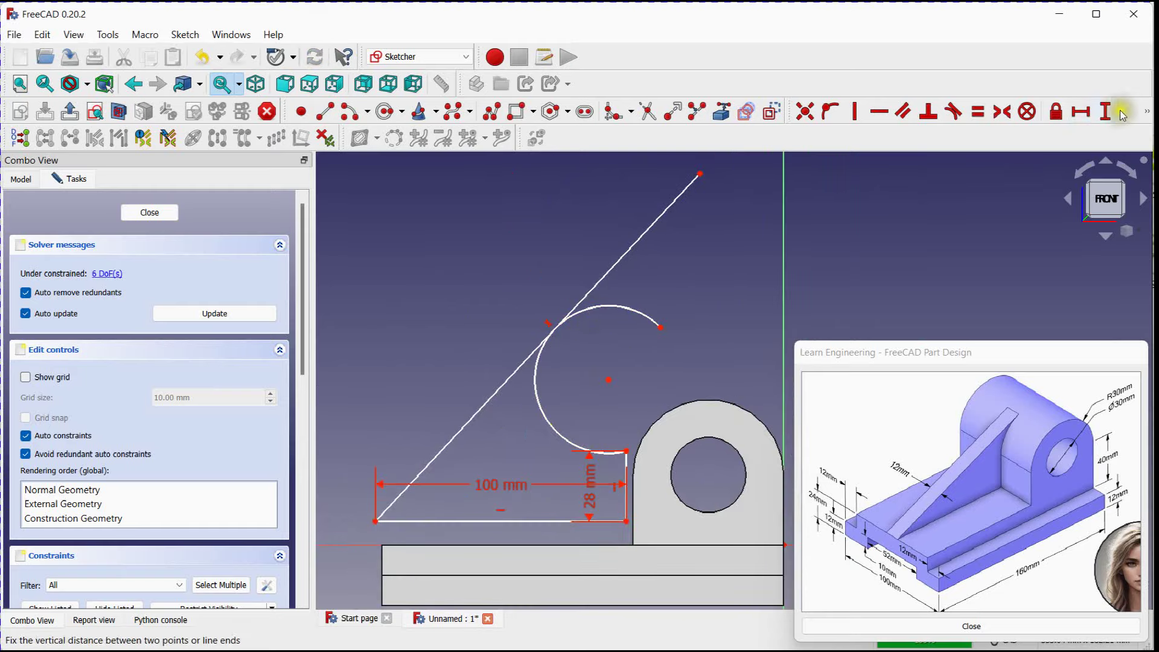
pyautogui.click(1147, 111)
pyautogui.click(830, 135)
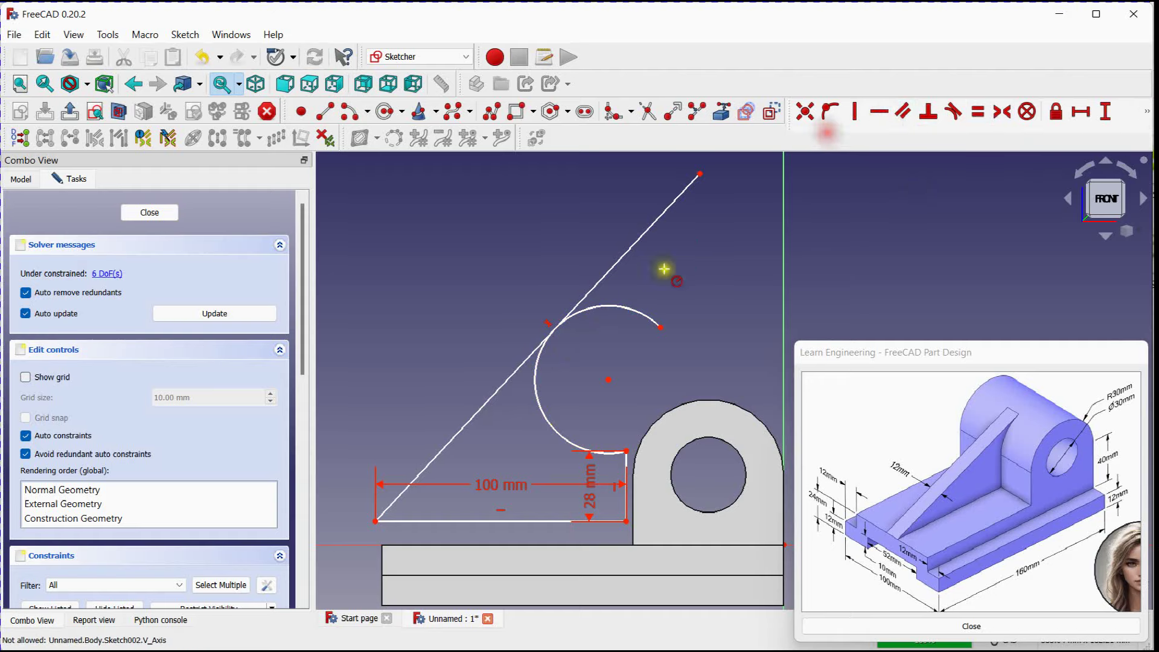
pyautogui.click(616, 307)
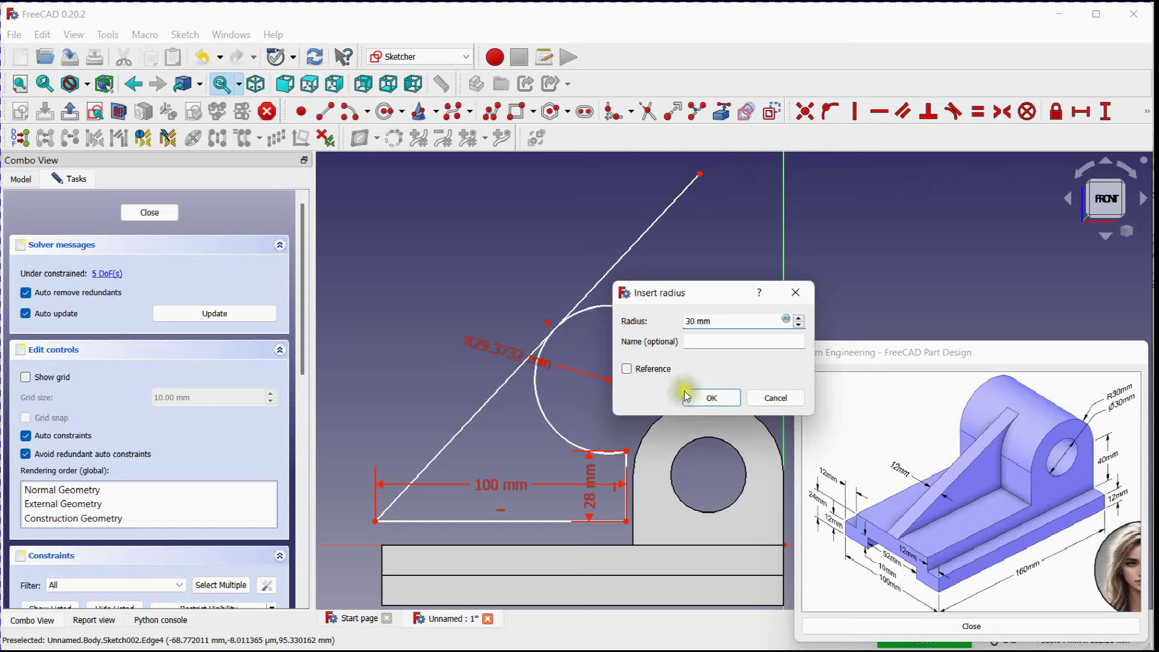
pyautogui.click(704, 398)
pyautogui.rightClick(678, 369)
# - Stretch the arc further around at its free end and set the vertical distance between its endpoints to 0 mm
pyautogui.moveTo(637, 374); pyautogui.dragTo(590, 316, button='middle')
pyautogui.moveTo(579, 423); pyautogui.dragTo(565, 351)
pyautogui.click(1107, 112)
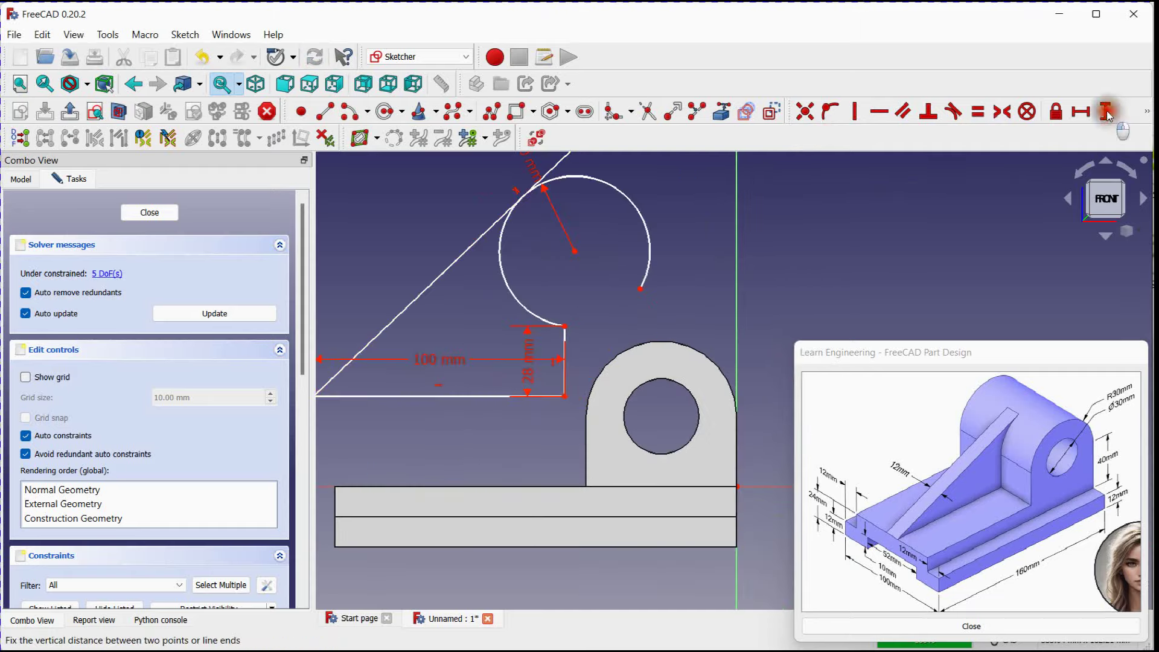
pyautogui.click(566, 326)
pyautogui.click(642, 288)
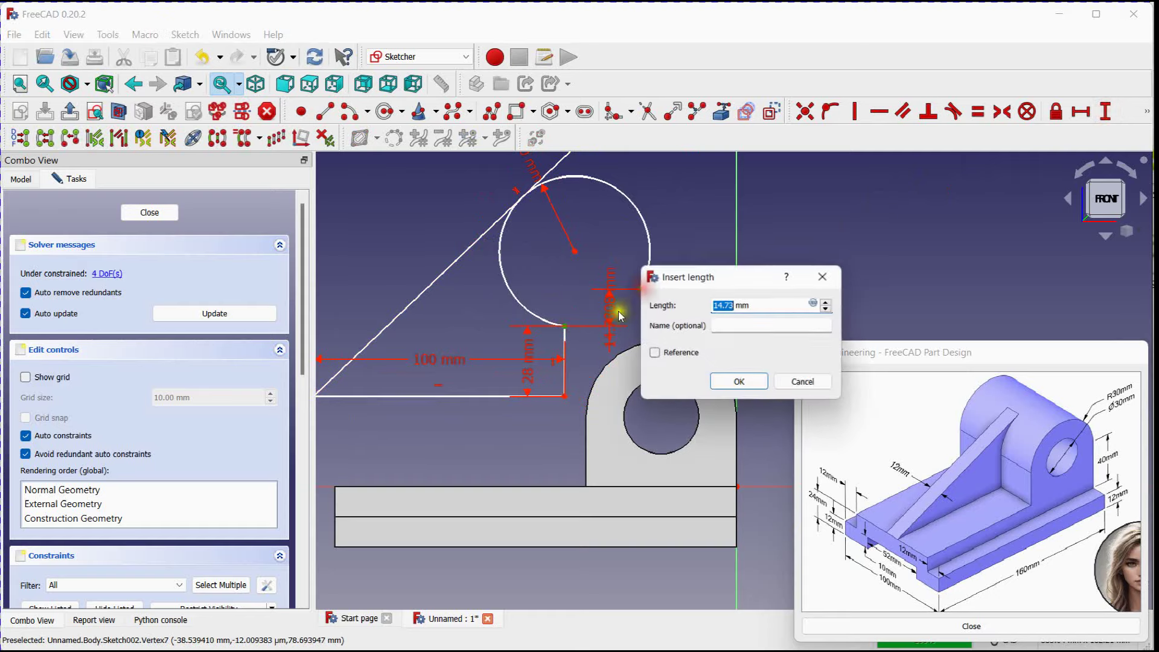
pyautogui.press('Return')
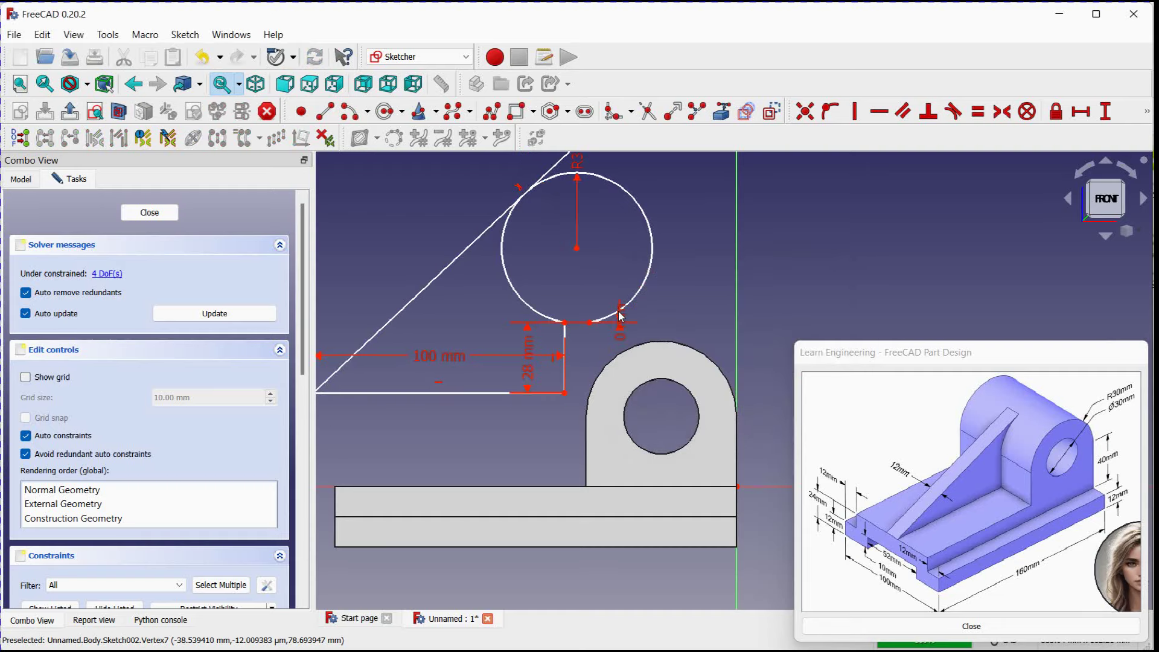
# - Make the arc tangent to the rib's vertical line and accept the constraint substitution
pyautogui.scroll(3, 598, 305)
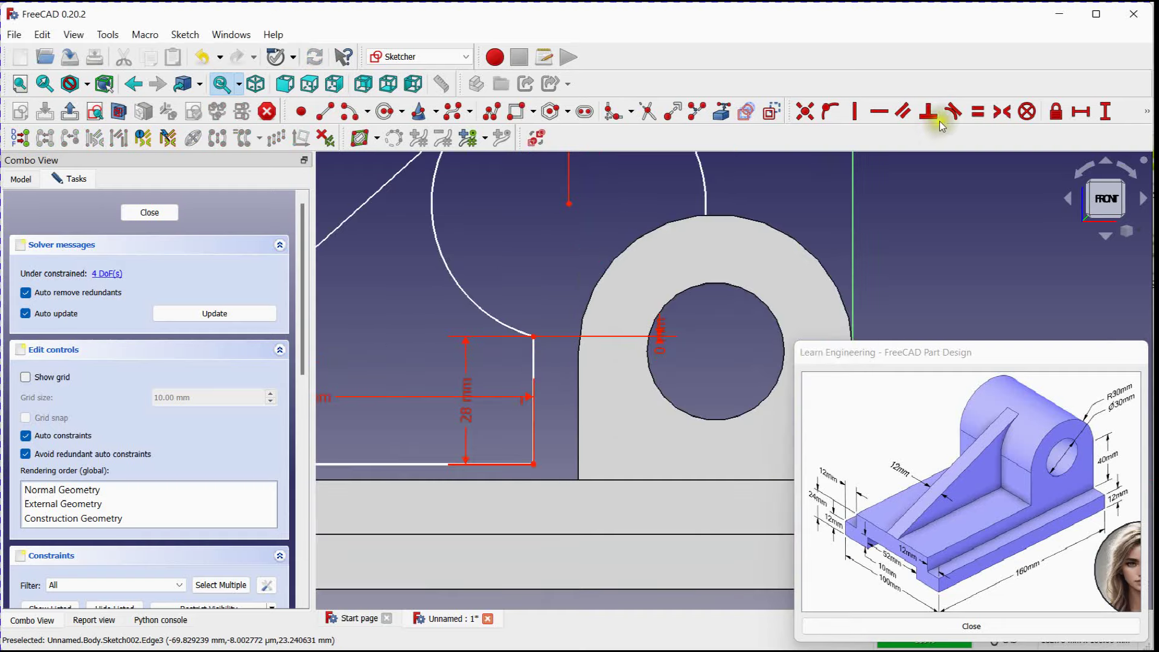
pyautogui.click(953, 111)
pyautogui.click(461, 282)
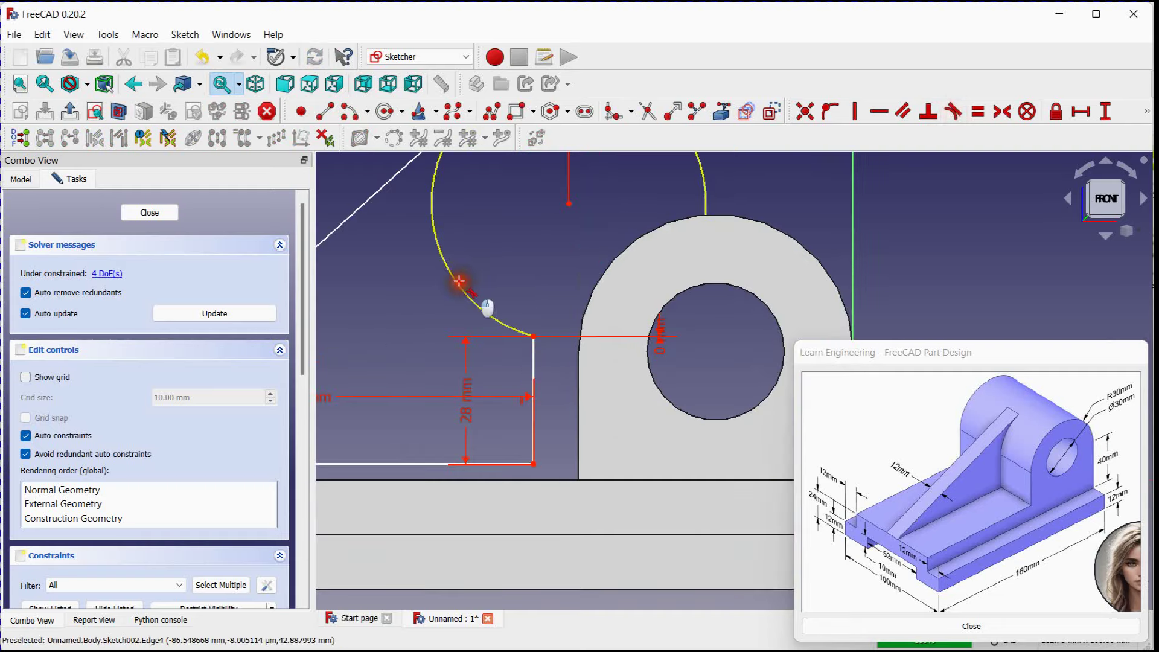
pyautogui.click(536, 353)
pyautogui.click(565, 366)
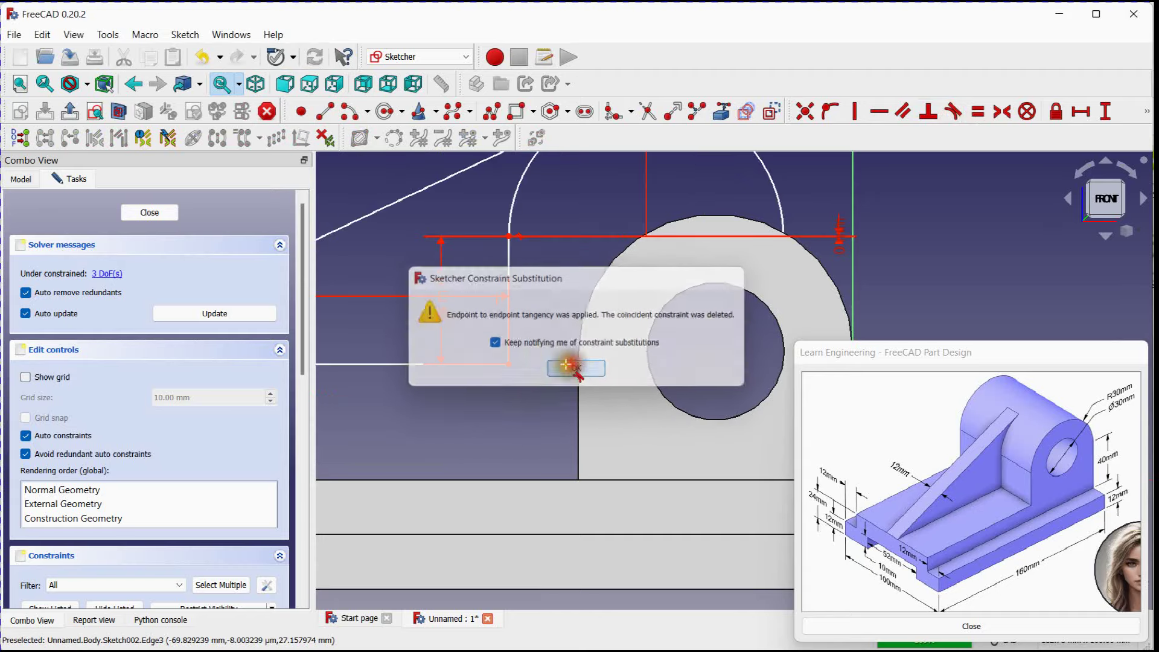
# - Move the rib profile upward by its bottom line, clear of the bearing block
pyautogui.scroll(-2, 514, 384)
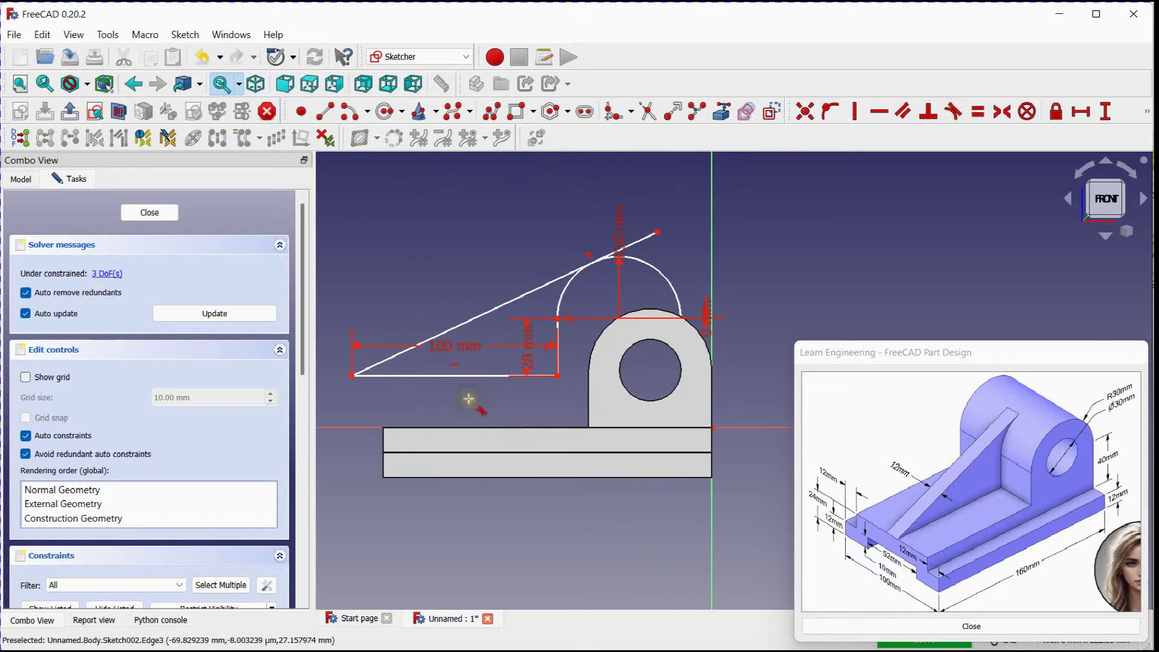
pyautogui.moveTo(463, 378)
pyautogui.mouseDown()
pyautogui.moveTo(497, 388)
pyautogui.moveTo(484, 406)
pyautogui.moveTo(495, 431)
pyautogui.moveTo(445, 322)
pyautogui.moveTo(450, 333)
pyautogui.mouseUp()
pyautogui.scroll(3, 485, 381)
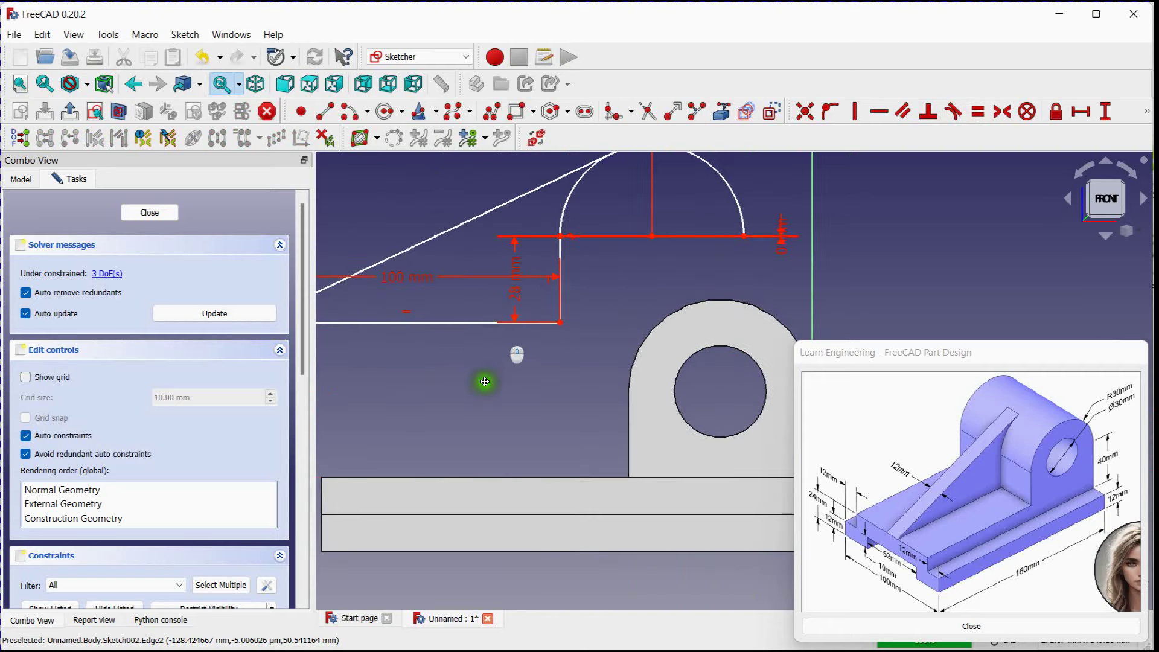
pyautogui.moveTo(485, 381); pyautogui.dragTo(465, 427, button='middle')
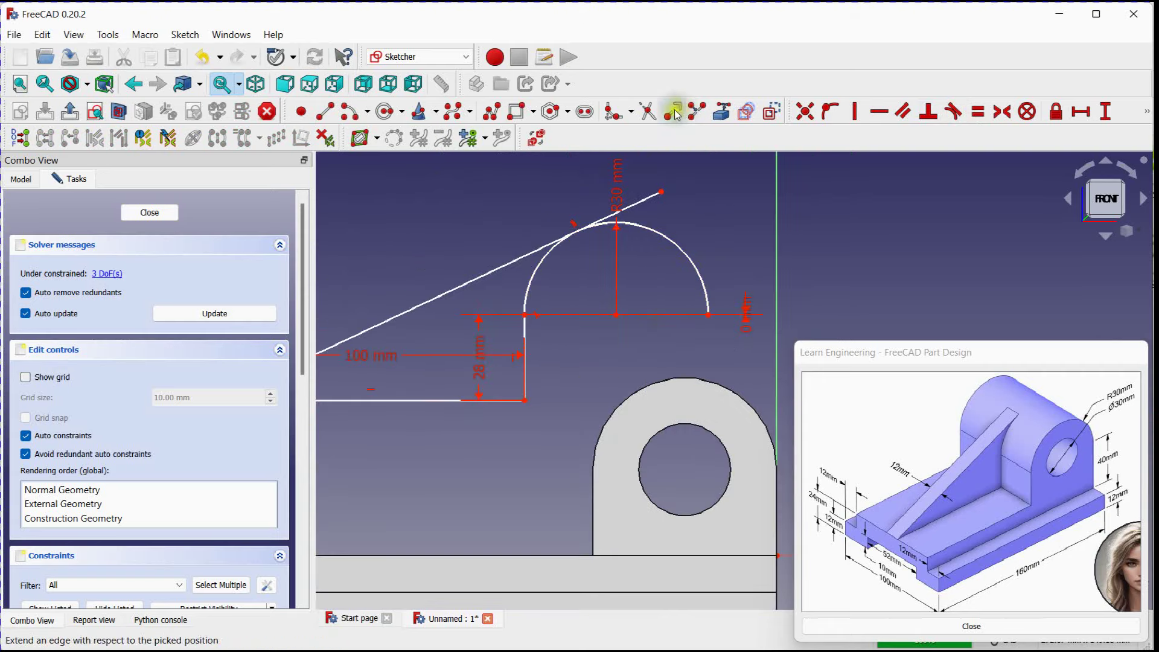
# - Trim the arc and the slanted line beyond their tangent point, leaving a closed rib profile
pyautogui.click(651, 123)
pyautogui.click(674, 240)
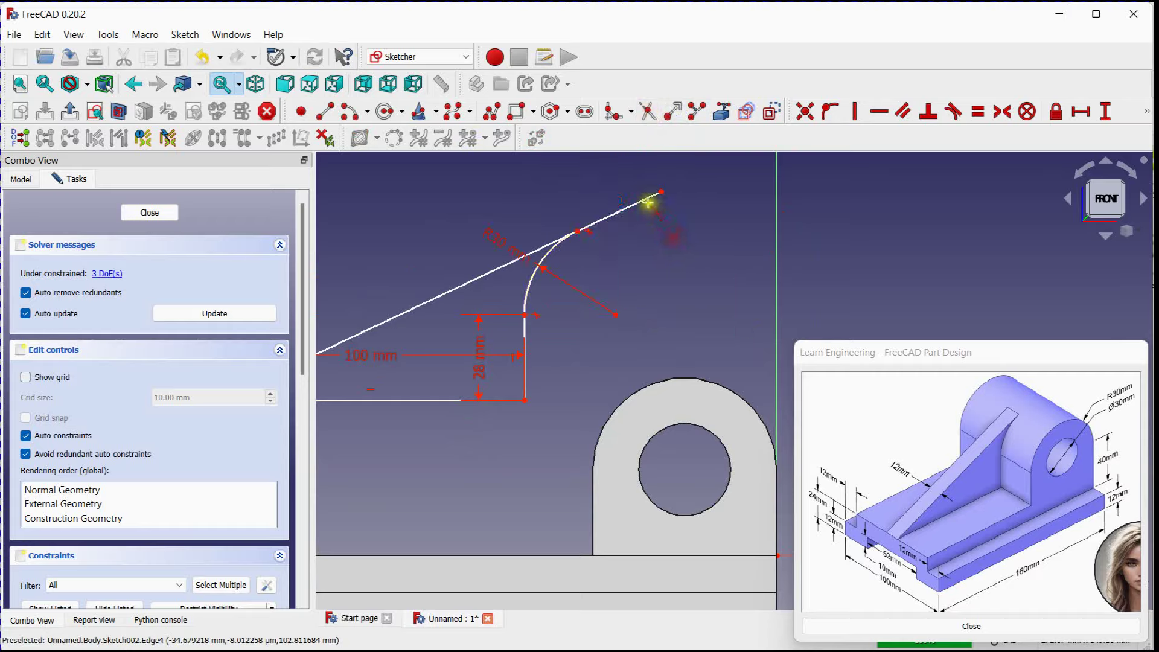
pyautogui.scroll(-3, 655, 198)
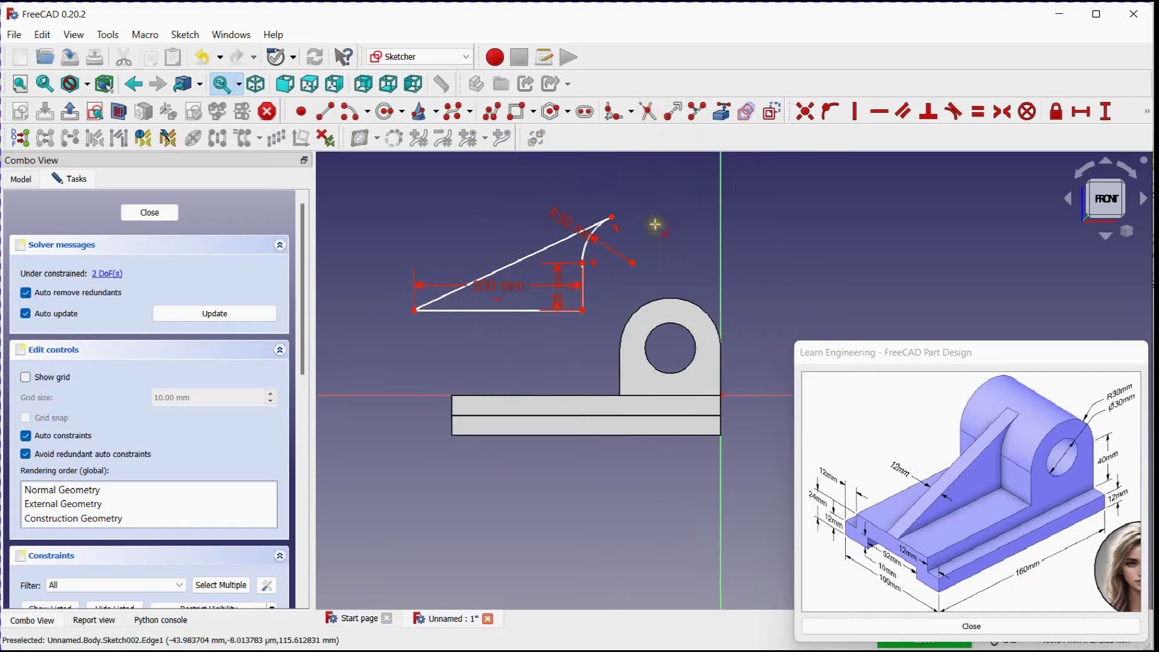
pyautogui.rightClick(656, 224)
pyautogui.press('Escape')
# - Move the rib profile down by its lower inner corner, close to the bearing block's foot
pyautogui.scroll(2, 573, 361)
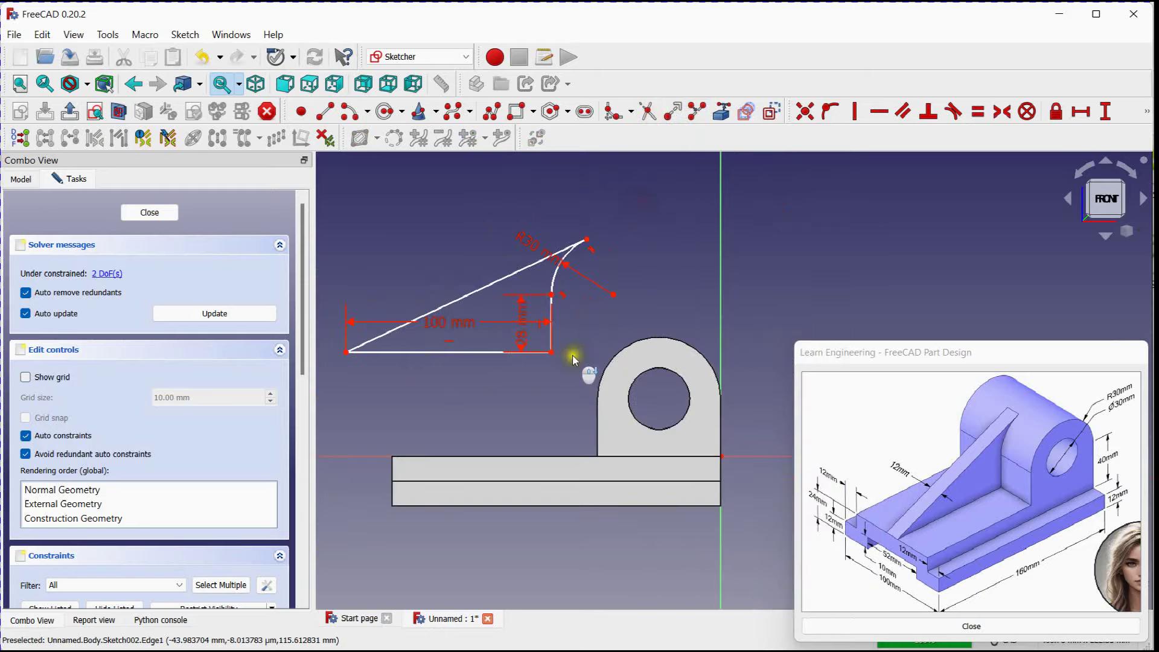
pyautogui.scroll(-1, 573, 360)
pyautogui.moveTo(556, 354)
pyautogui.mouseDown()
pyautogui.moveTo(590, 439)
pyautogui.moveTo(589, 421)
pyautogui.mouseUp()
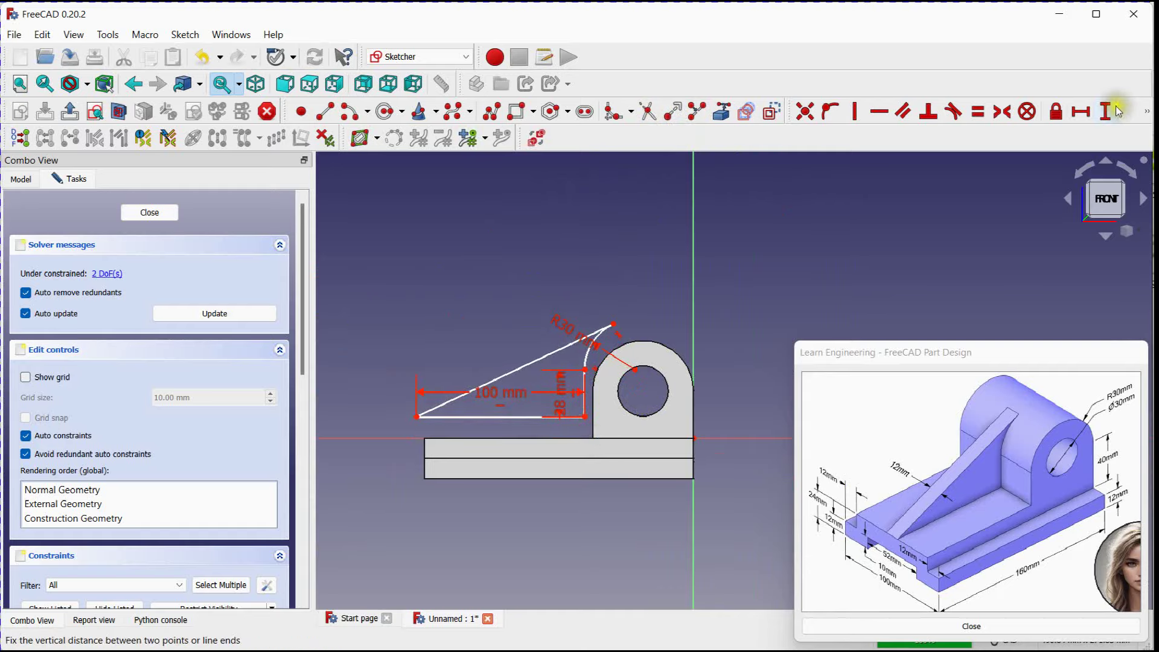
# - Set the vertical distance between the rib's lower inner corner and the sketch origin to 0 mm
pyautogui.click(586, 416)
pyautogui.click(699, 437)
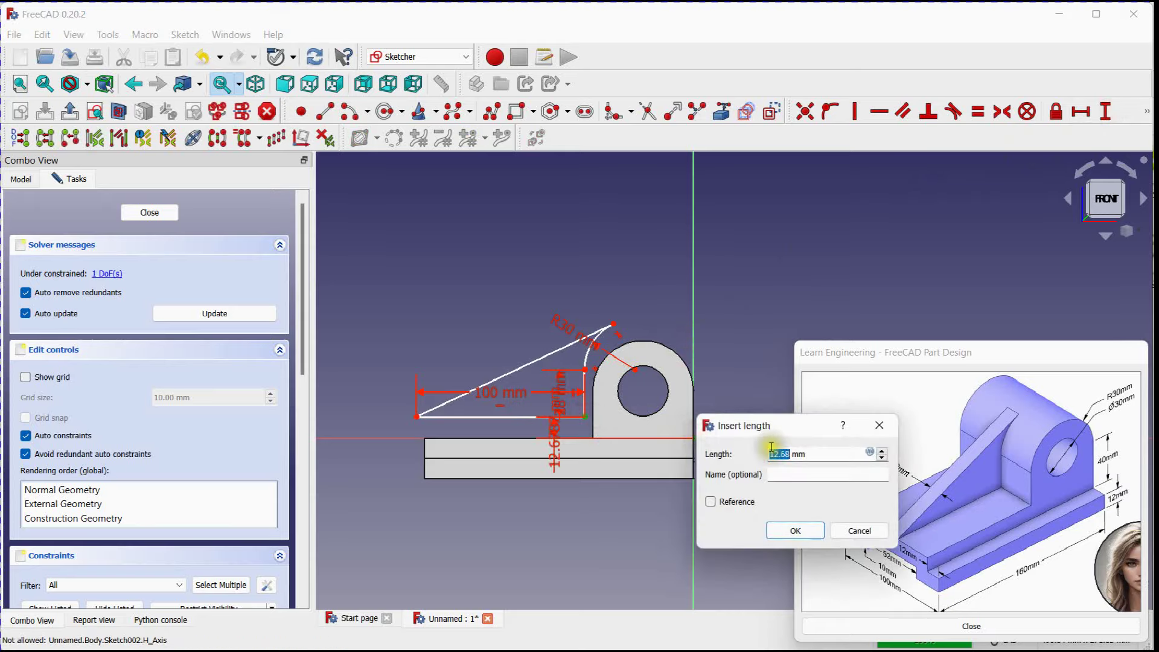
pyautogui.press('Return')
pyautogui.scroll(4, 771, 448)
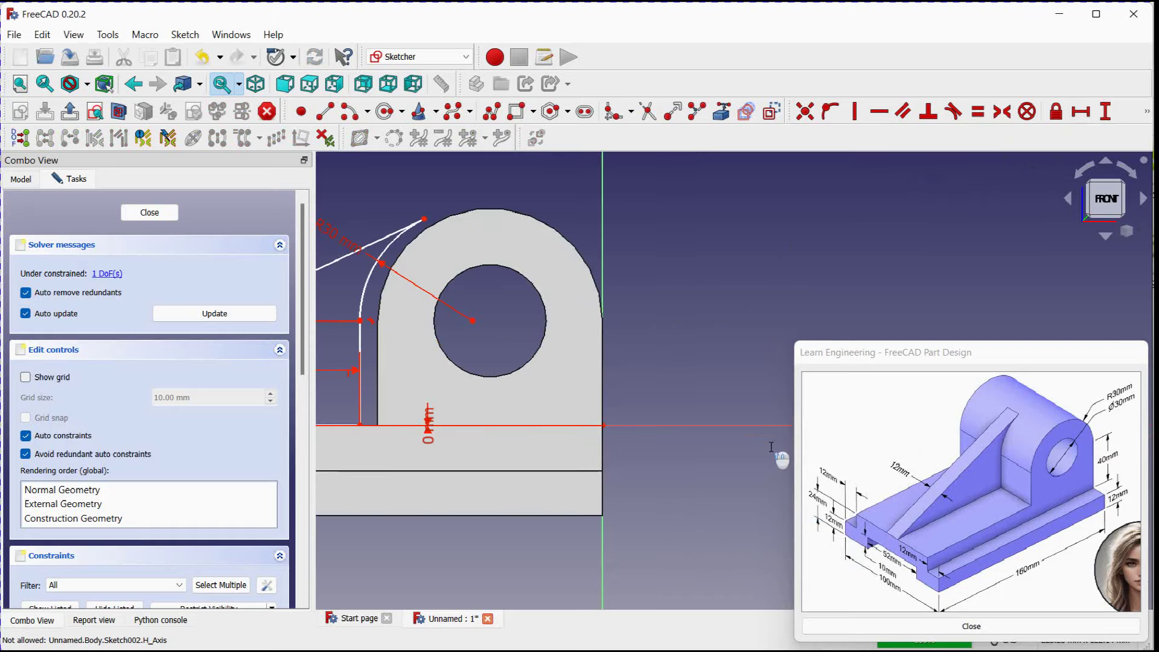
# - Set the horizontal distance between the rib's lower inner corner and the sketch origin to 60 mm and finish the sketch
pyautogui.scroll(-2, 827, 285)
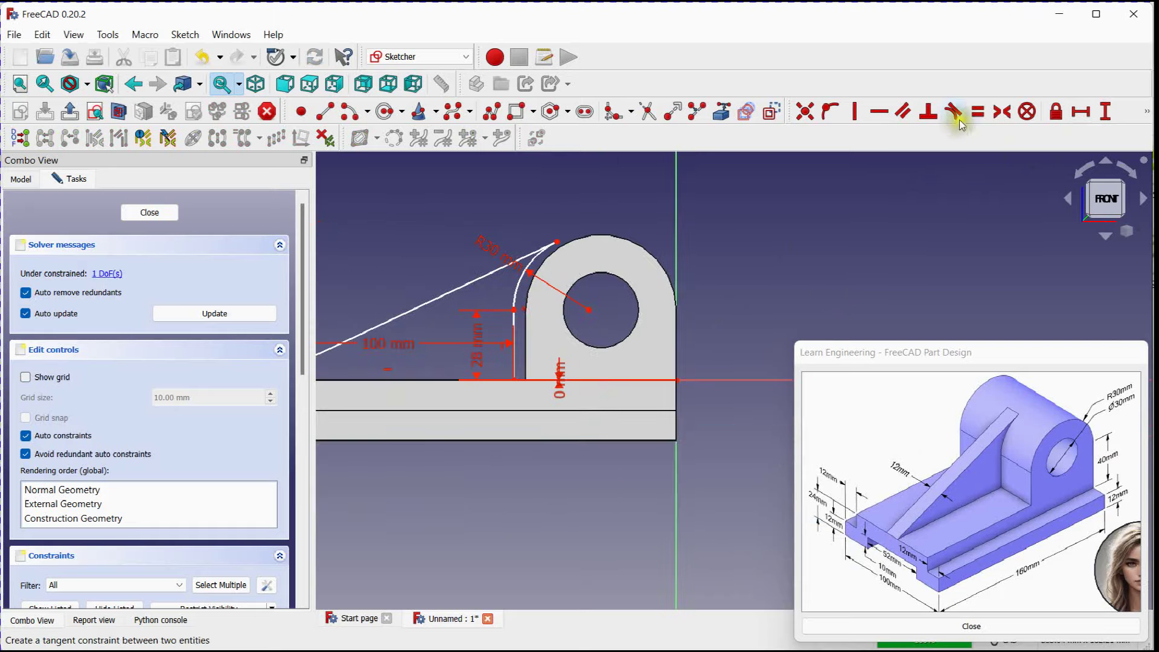
pyautogui.click(1081, 111)
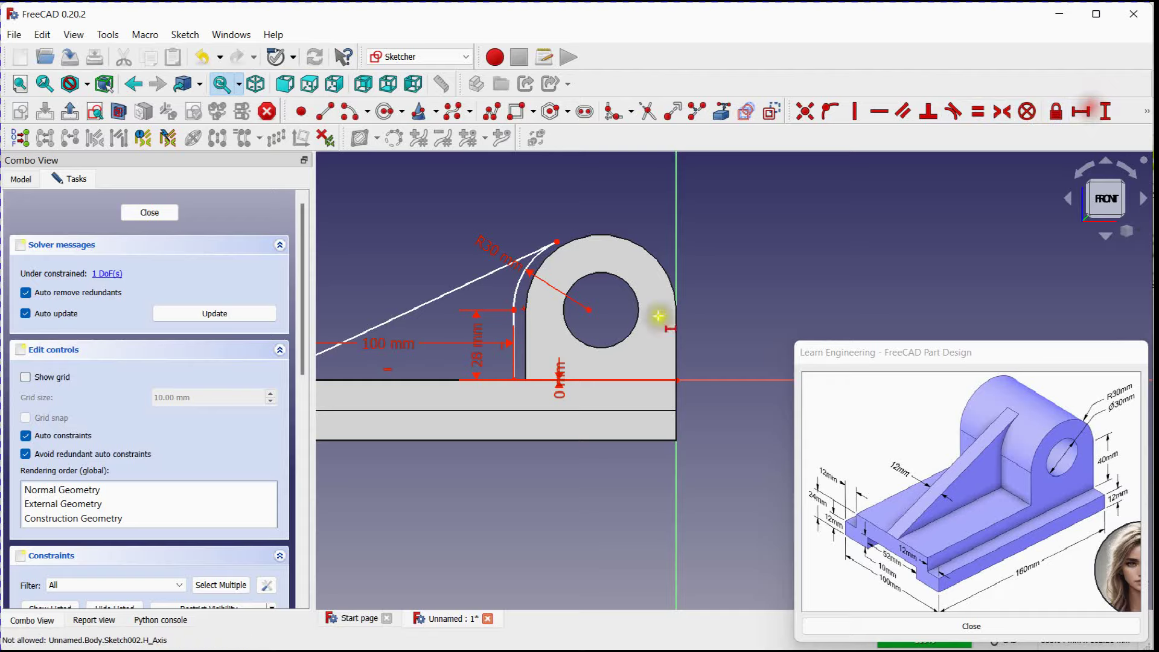
pyautogui.click(515, 376)
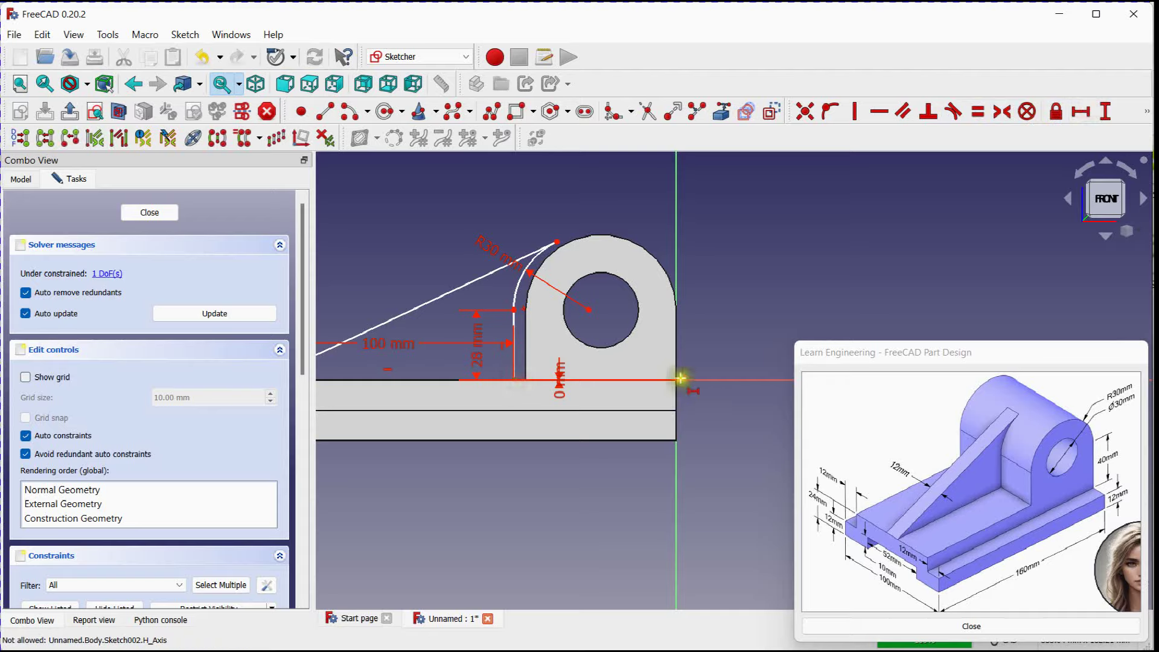
pyautogui.click(681, 379)
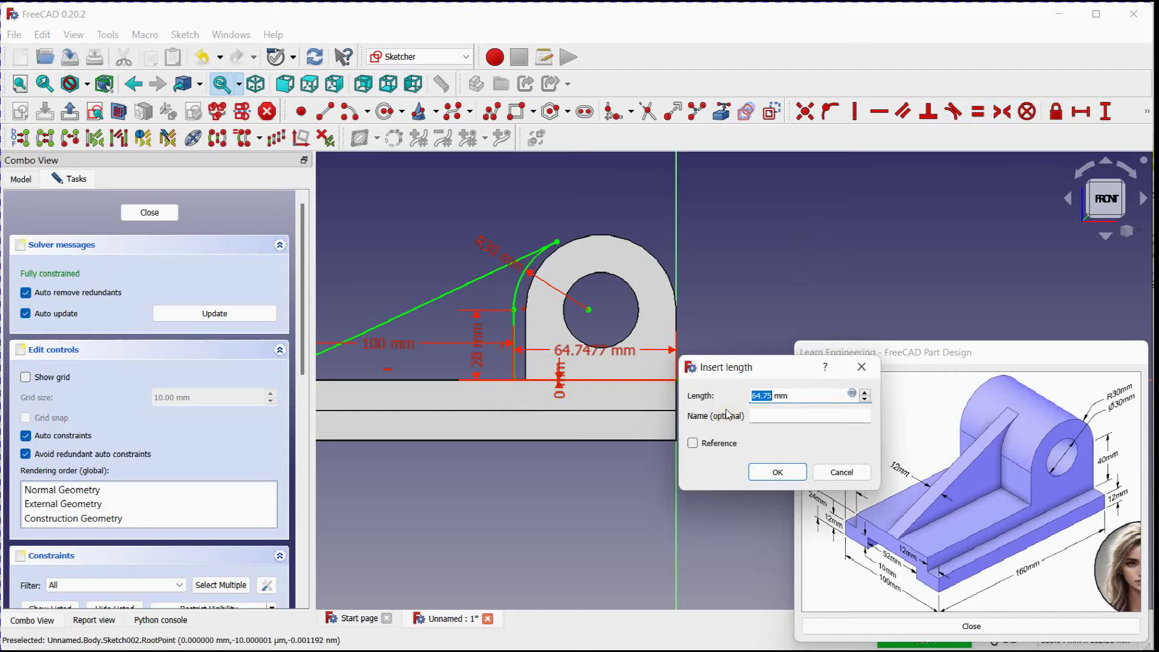
pyautogui.press('Return')
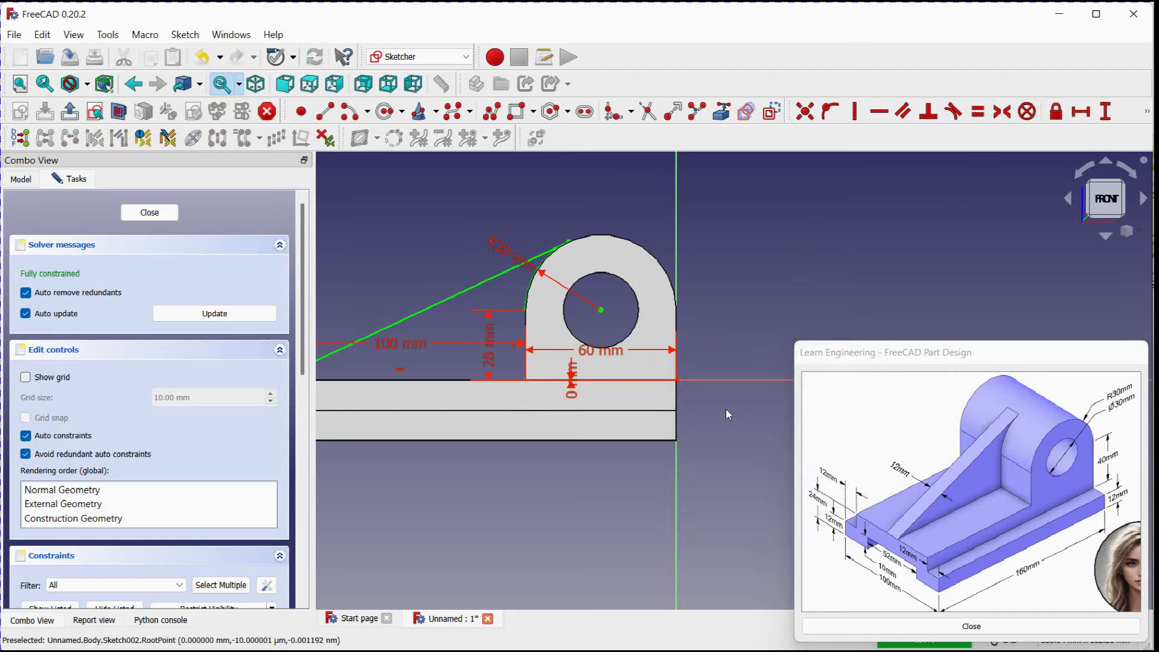
pyautogui.click(153, 213)
# - Pad the rib sketch to a length of 12 mm, symmetric to its plane
pyautogui.scroll(5, 422, 218)
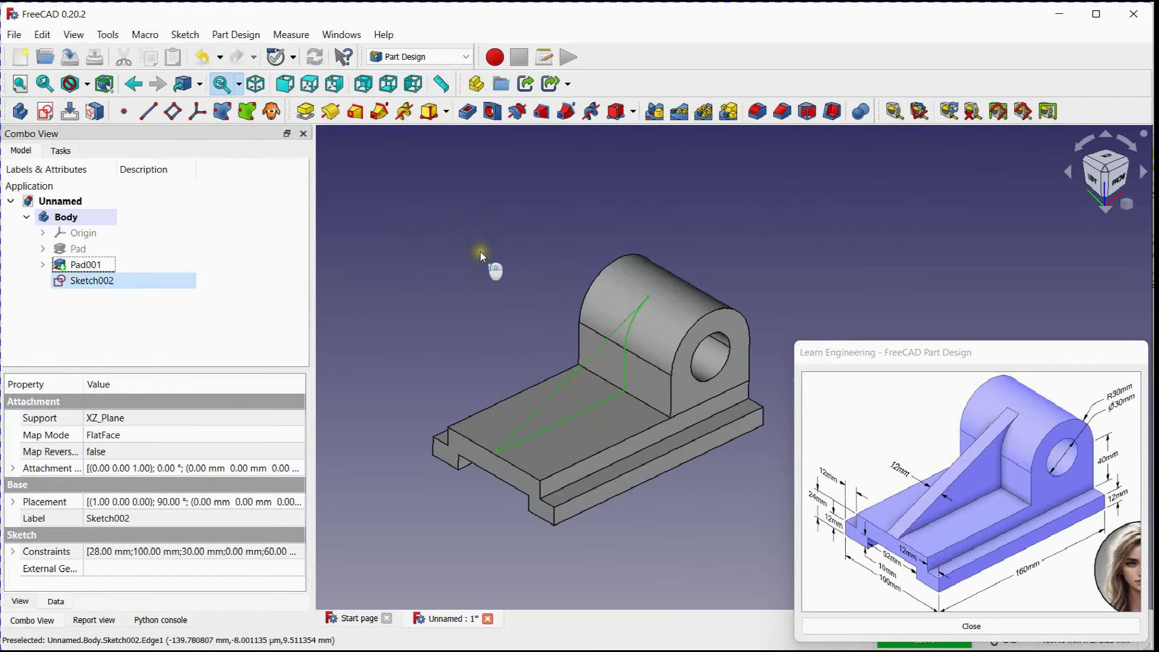
pyautogui.click(307, 113)
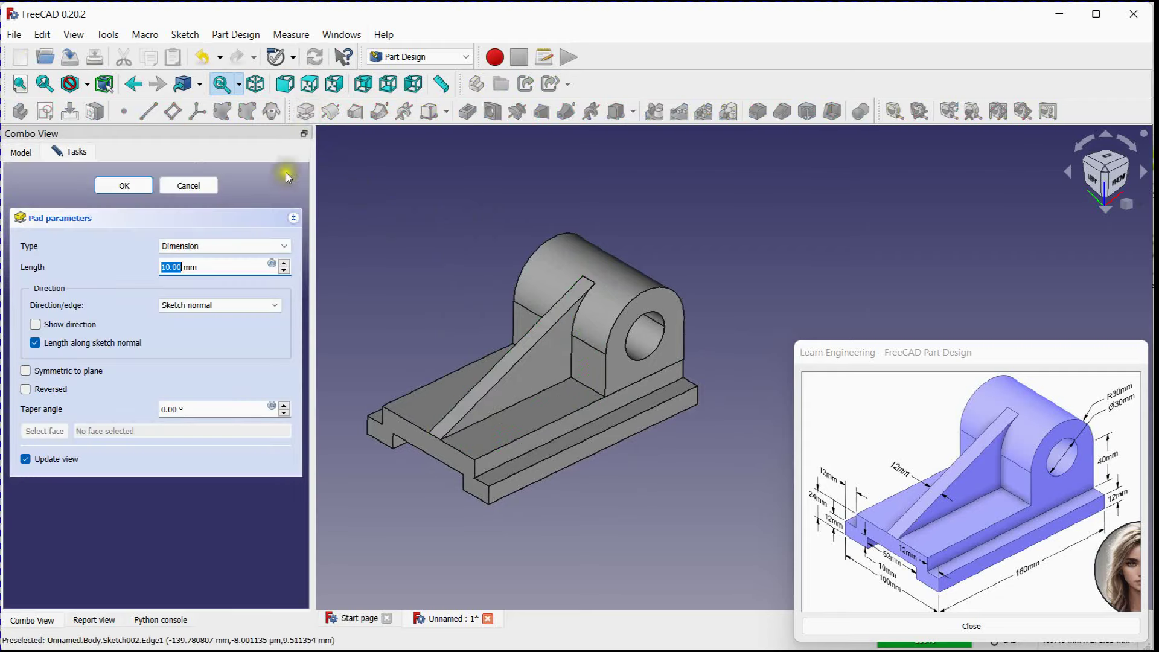
pyautogui.click(41, 376)
pyautogui.scroll(2, 214, 264)
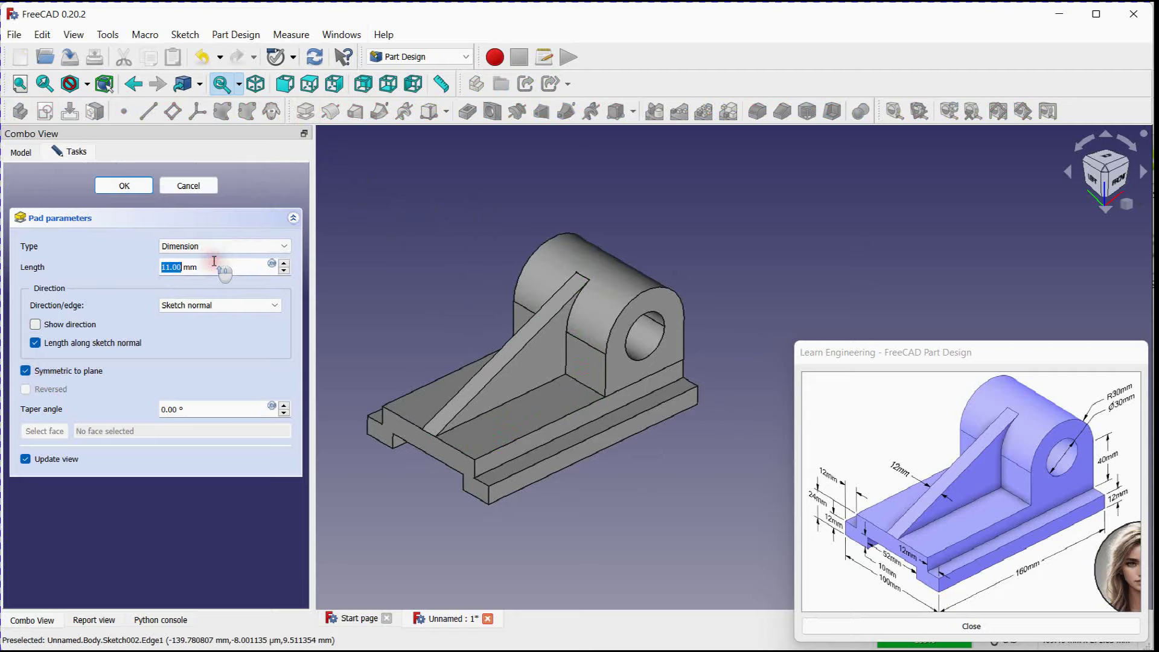
pyautogui.click(142, 186)
pyautogui.moveTo(439, 242); pyautogui.dragTo(440, 216, button='middle')
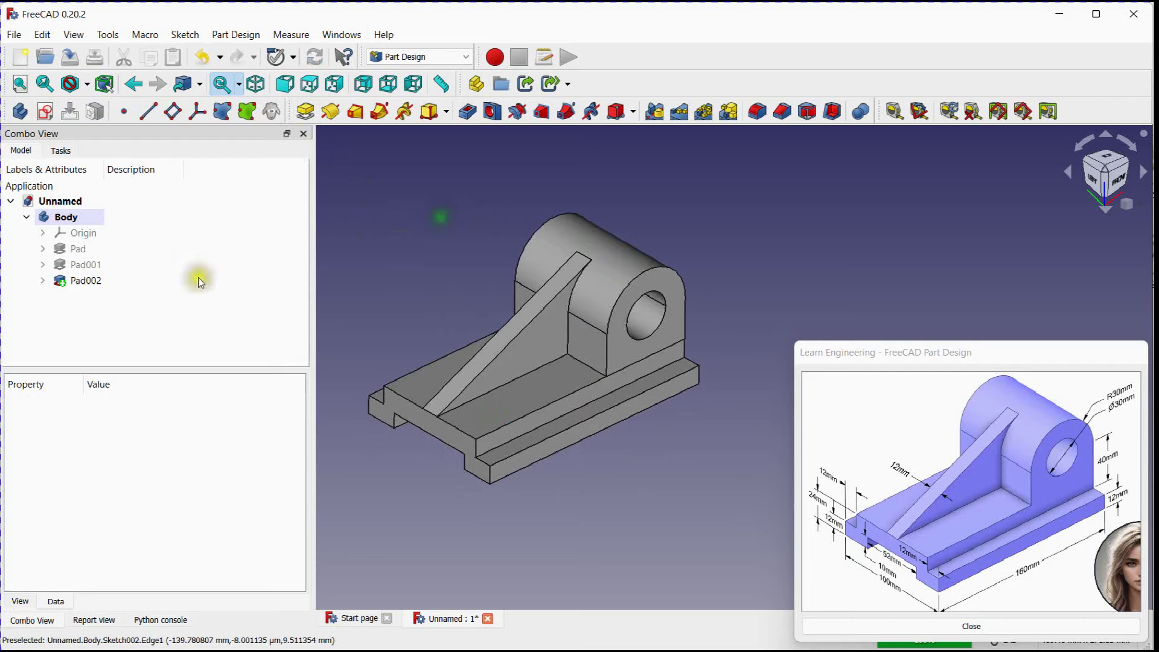
# - Turn on the Refine property of the rib pad by setting it to true
pyautogui.click(92, 282)
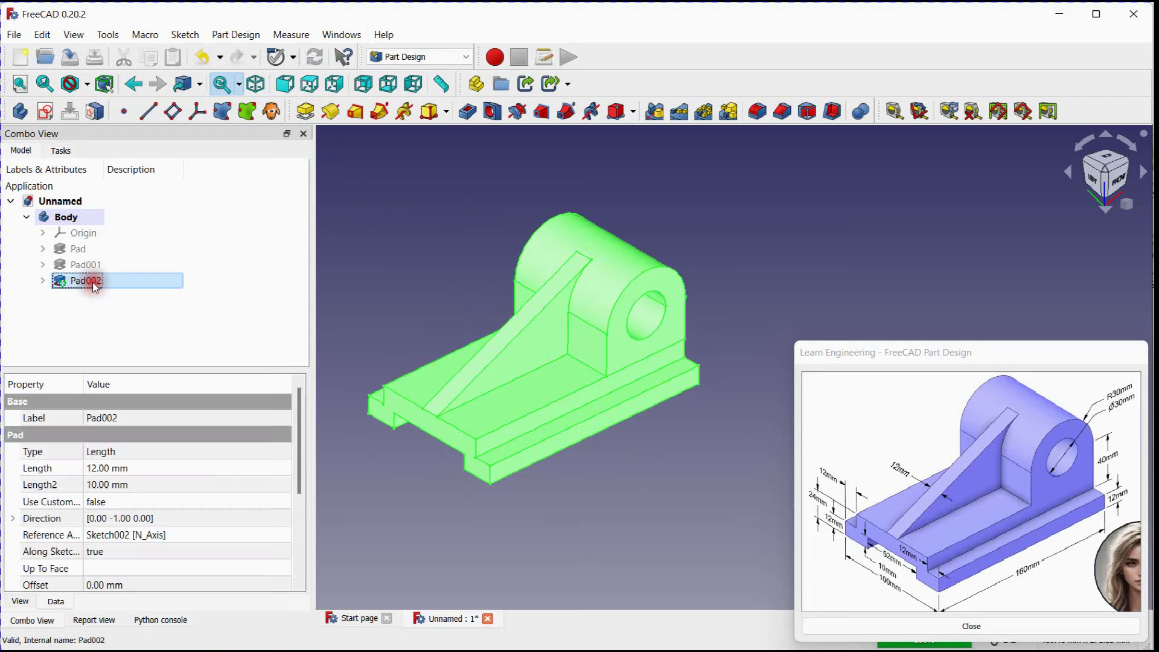
pyautogui.moveTo(297, 433); pyautogui.dragTo(300, 539)
pyautogui.click(156, 499)
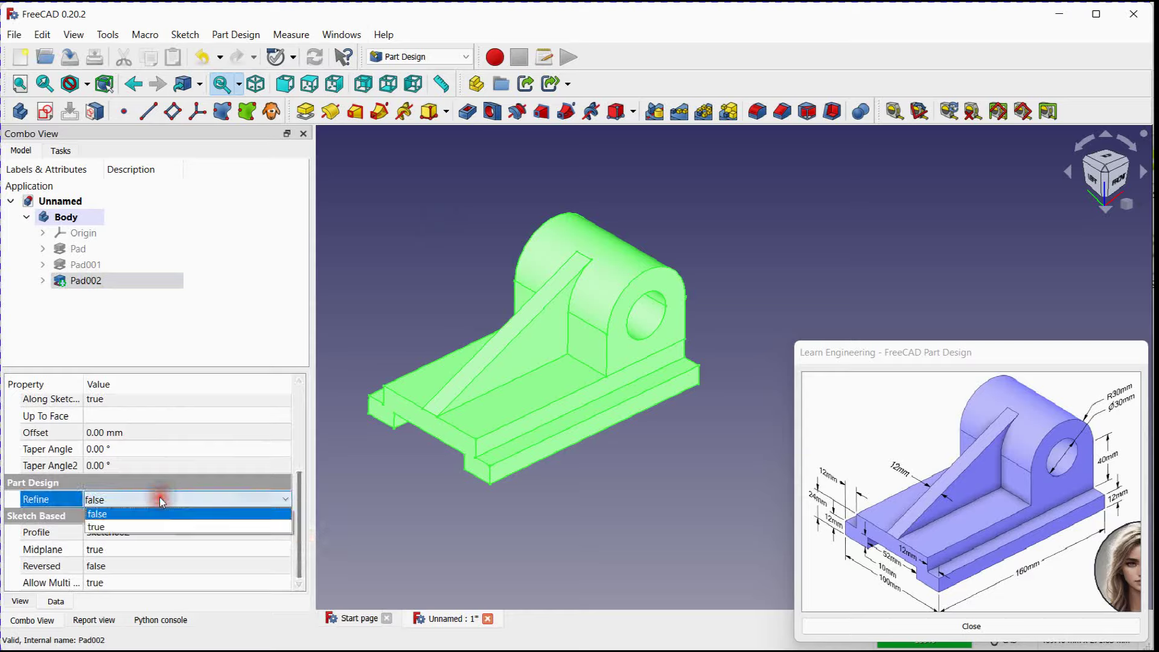
pyautogui.click(148, 527)
pyautogui.click(417, 292)
pyautogui.scroll(3, 422, 302)
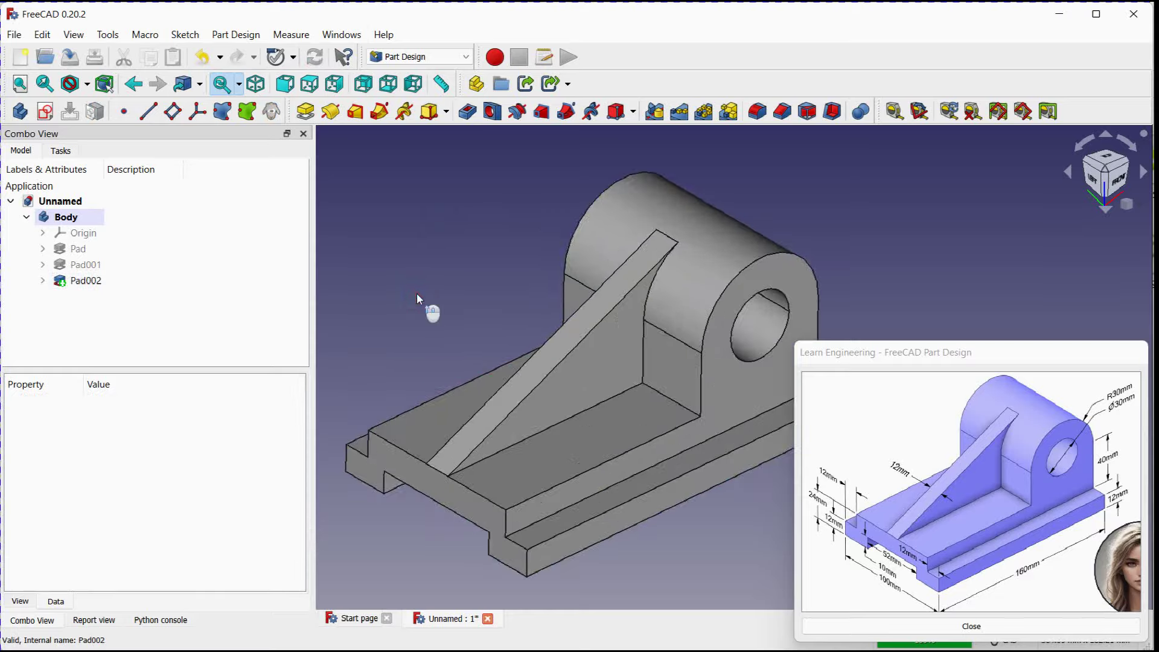
pyautogui.moveTo(409, 291); pyautogui.dragTo(401, 283, button='middle')
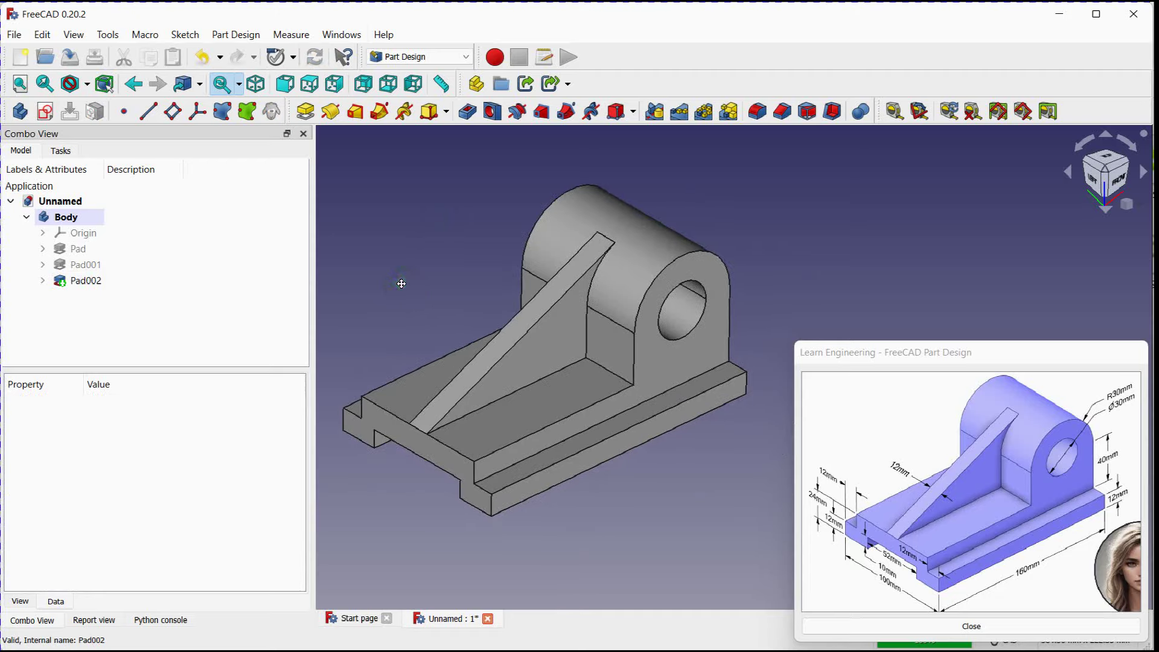
# - Export the finished bracket as an STL mesh named part to the Desktop, replacing the existing file
pyautogui.click(85, 280)
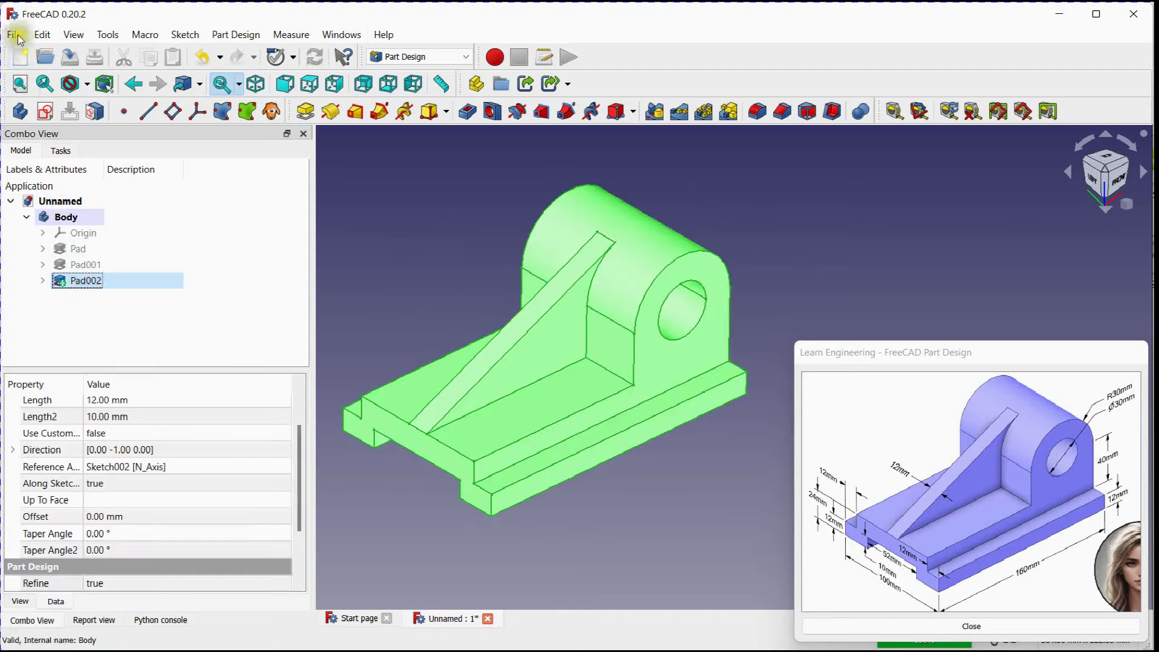
pyautogui.click(14, 36)
pyautogui.click(41, 250)
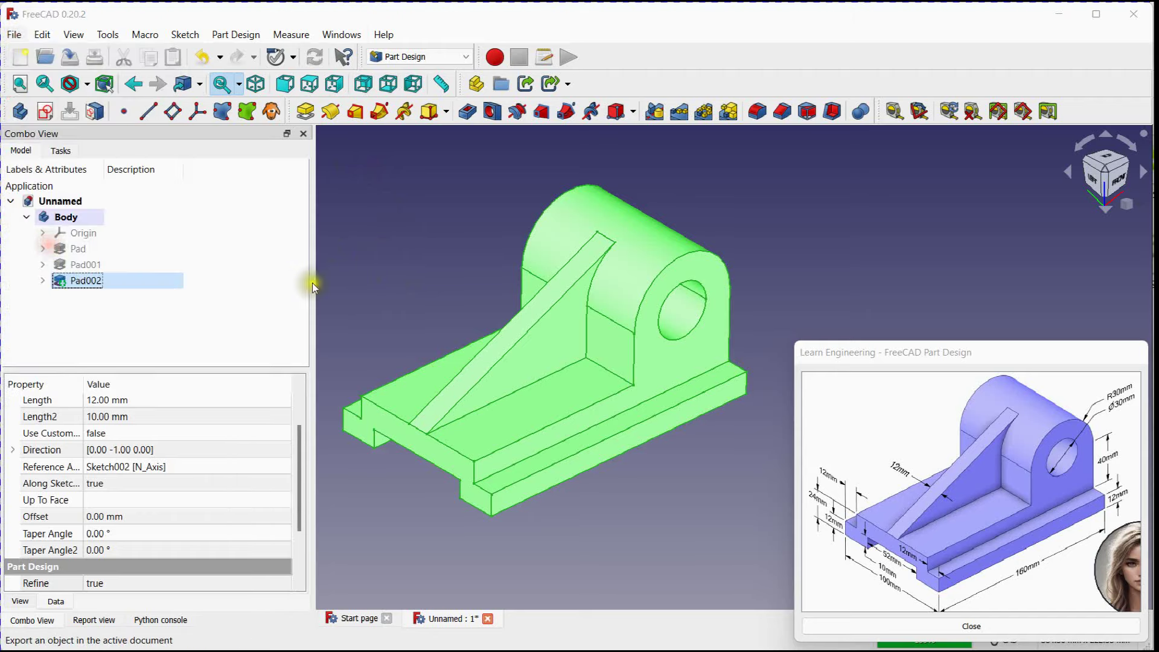
pyautogui.click(176, 180)
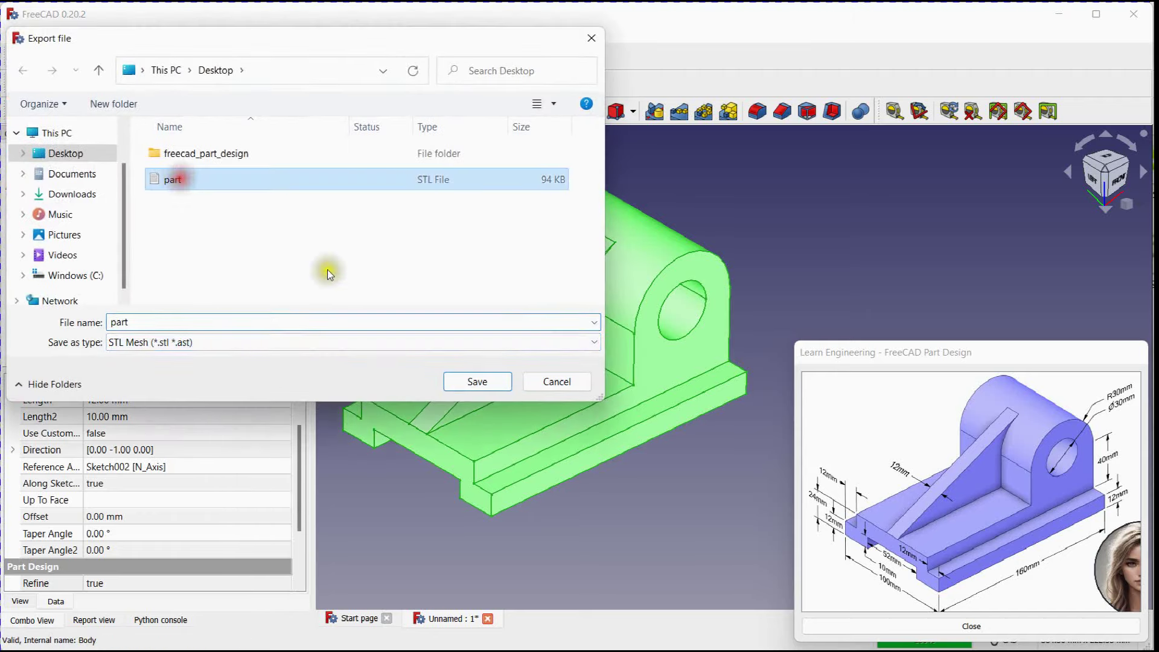
pyautogui.click(497, 382)
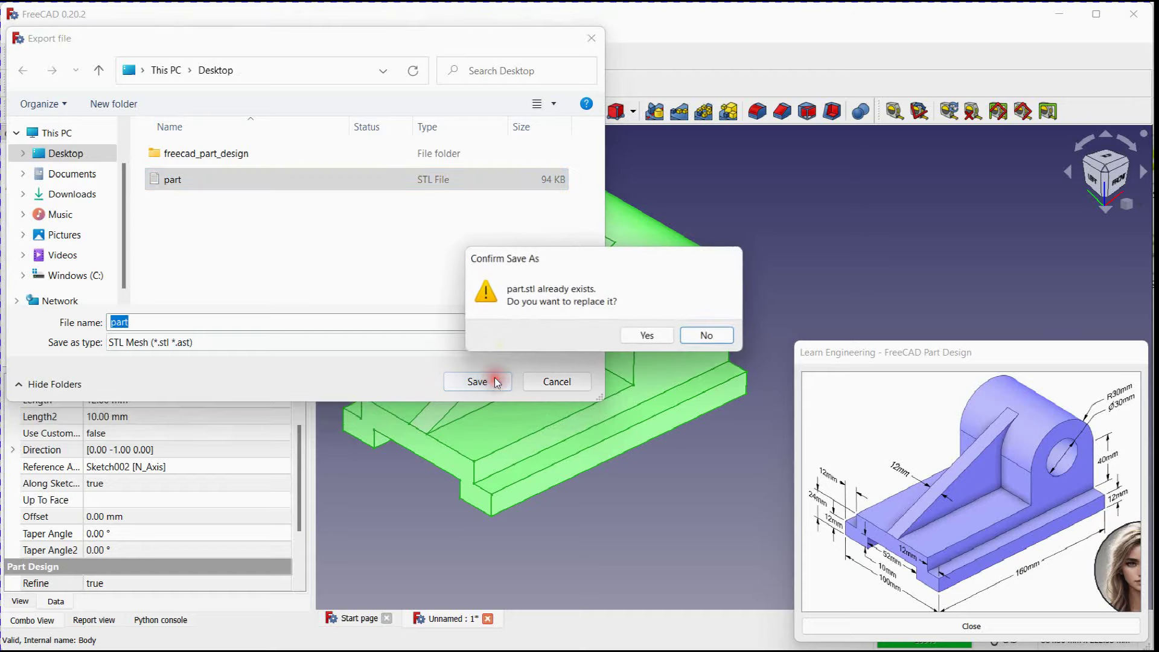
pyautogui.click(649, 334)
pyautogui.click(781, 252)
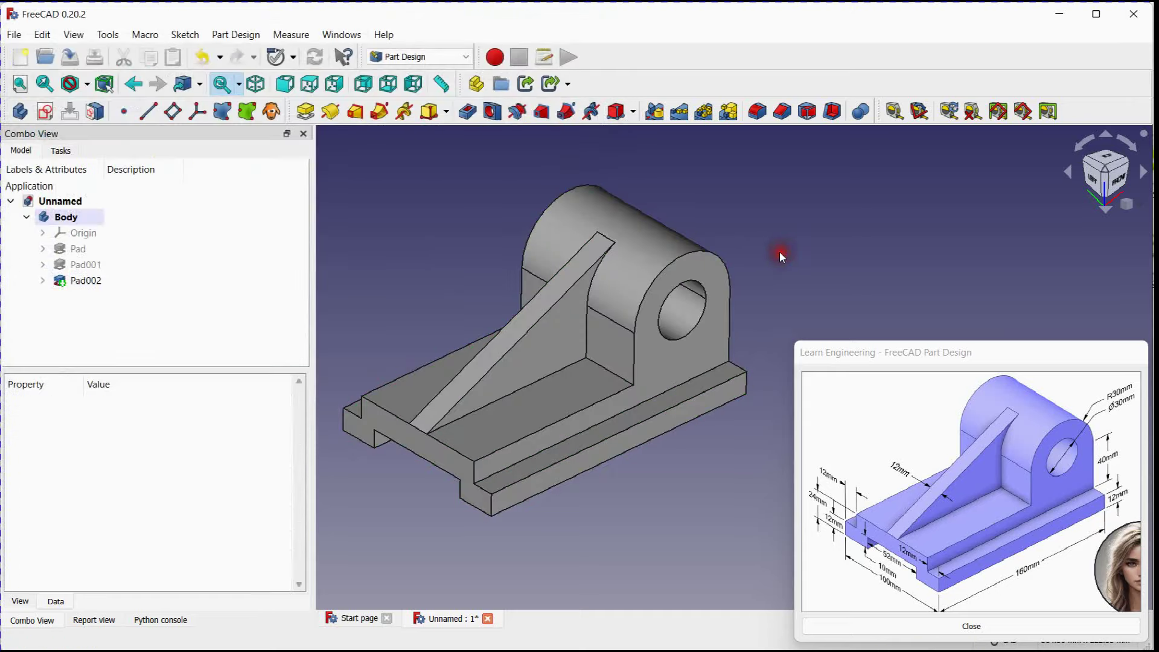
# - Import the part STL file from the Desktop into the current document
pyautogui.scroll(-4, 781, 252)
pyautogui.moveTo(780, 252); pyautogui.dragTo(555, 214, button='middle')
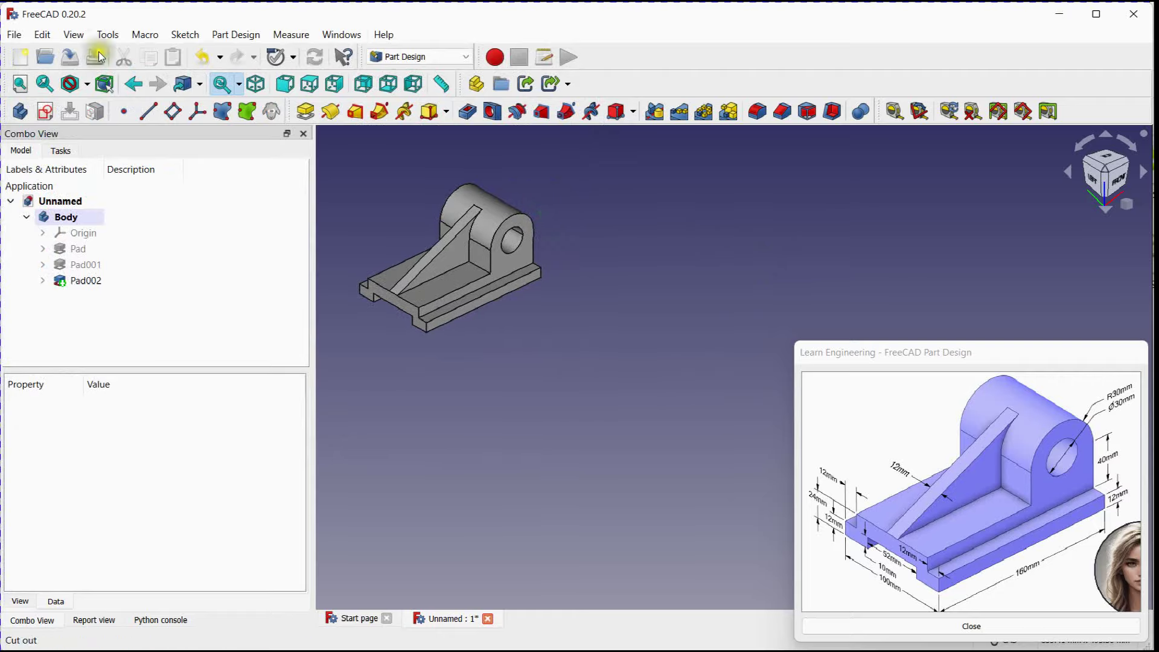
pyautogui.click(13, 34)
pyautogui.click(65, 233)
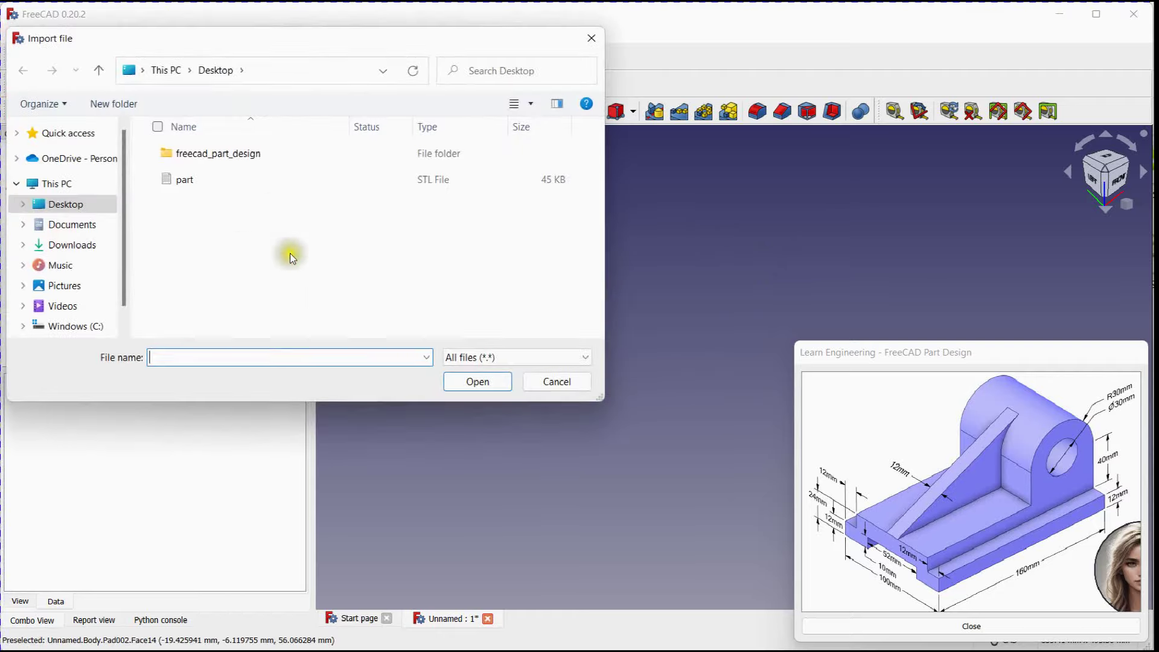
pyautogui.doubleClick(235, 181)
pyautogui.scroll(-3, 445, 226)
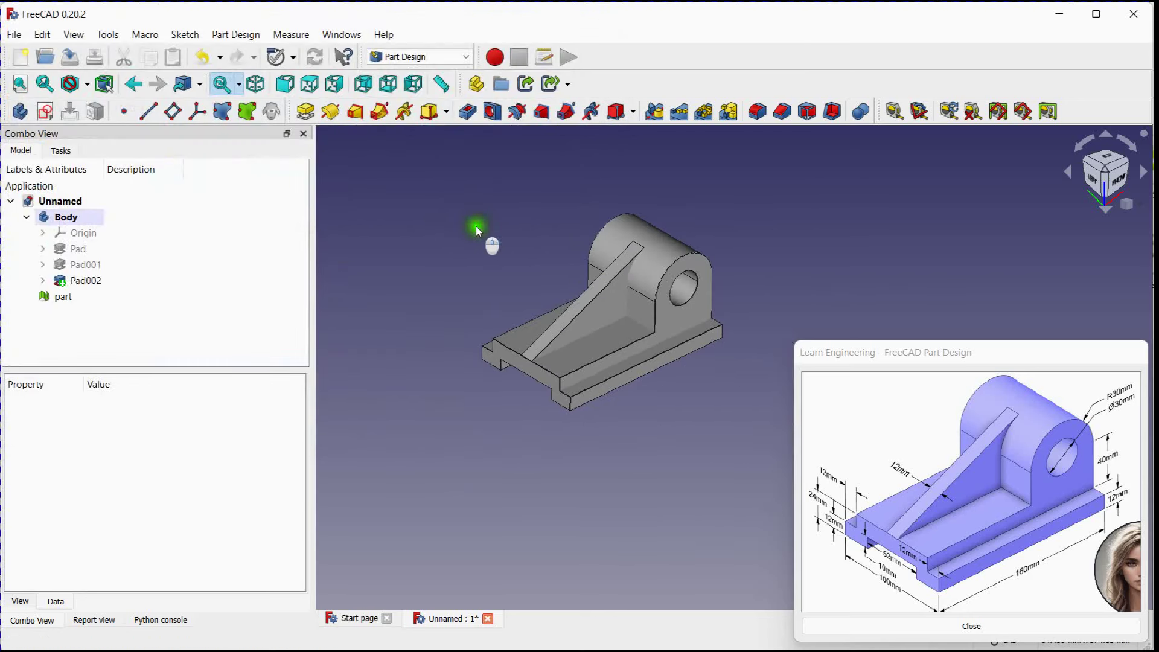
pyautogui.moveTo(477, 227); pyautogui.dragTo(408, 225, button='middle')
# - Move the imported part mesh beside the solid bracket by setting its y position to 160 mm
pyautogui.click(49, 293)
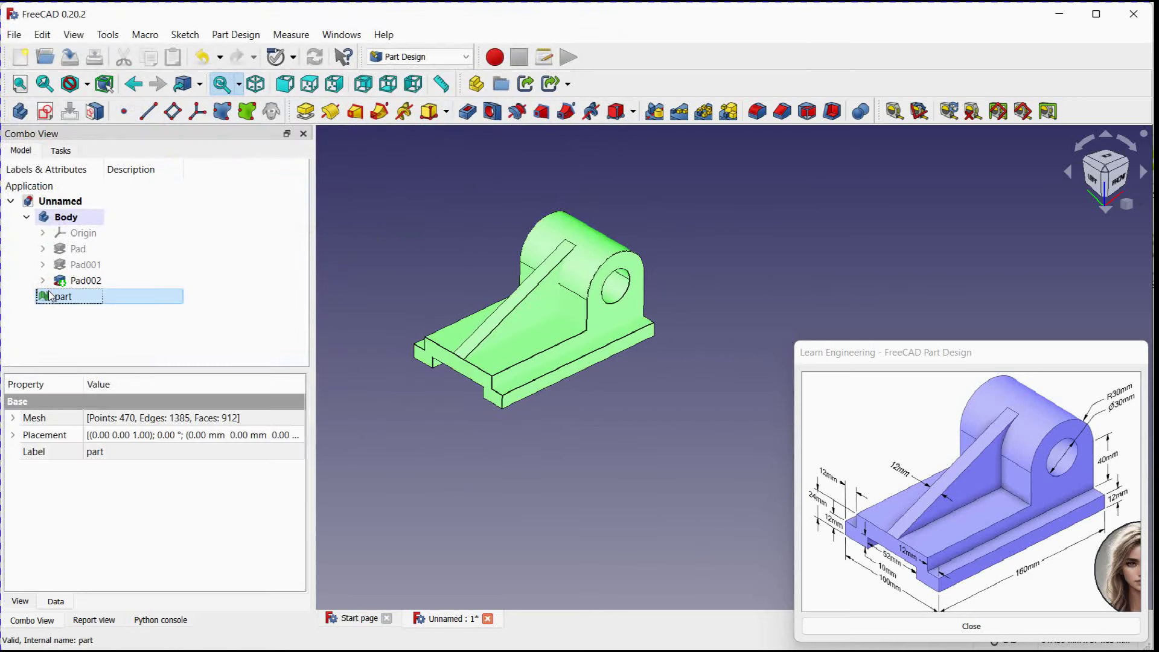
pyautogui.click(13, 435)
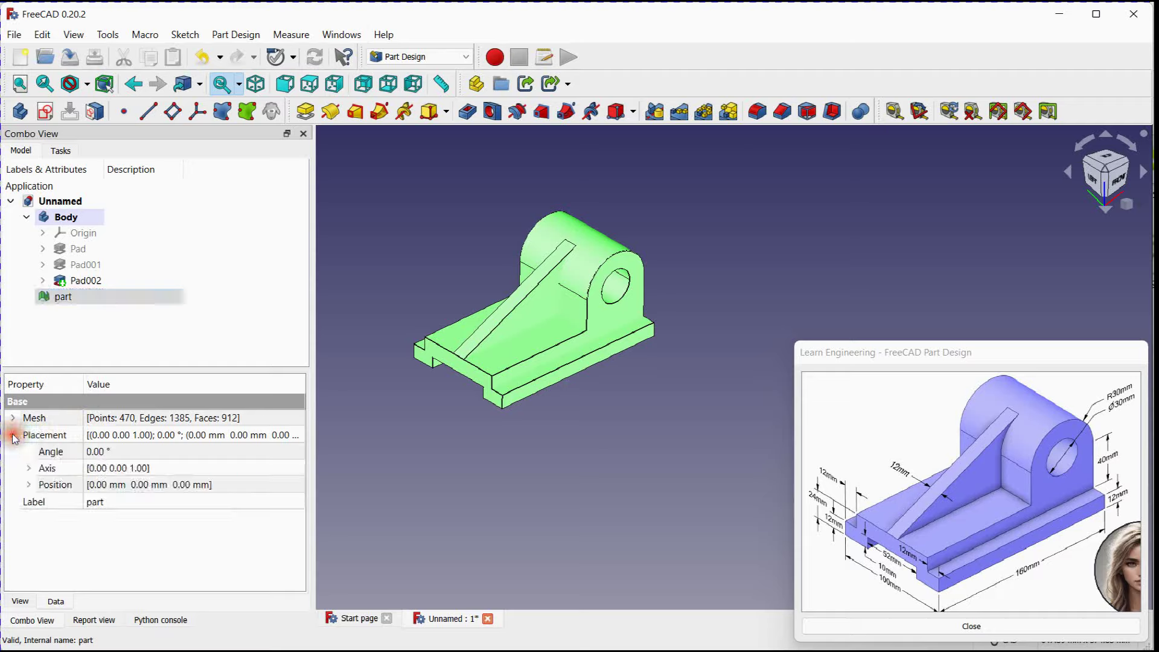
pyautogui.click(30, 485)
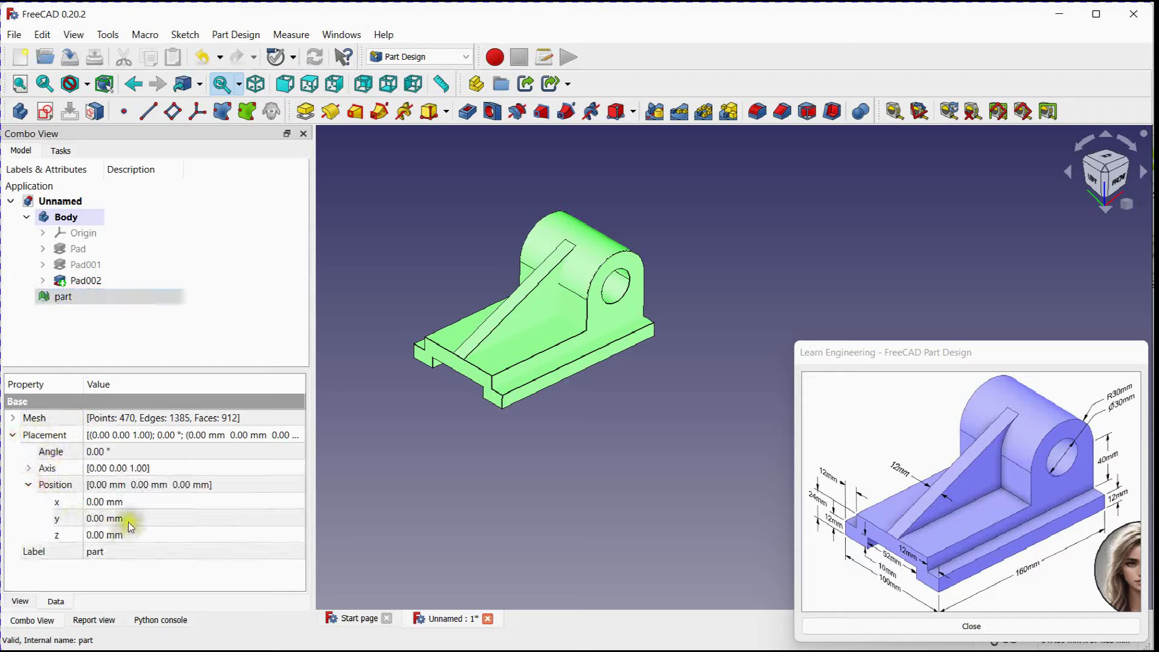
pyautogui.click(130, 518)
pyautogui.scroll(11, 131, 515)
pyautogui.scroll(20, 131, 515)
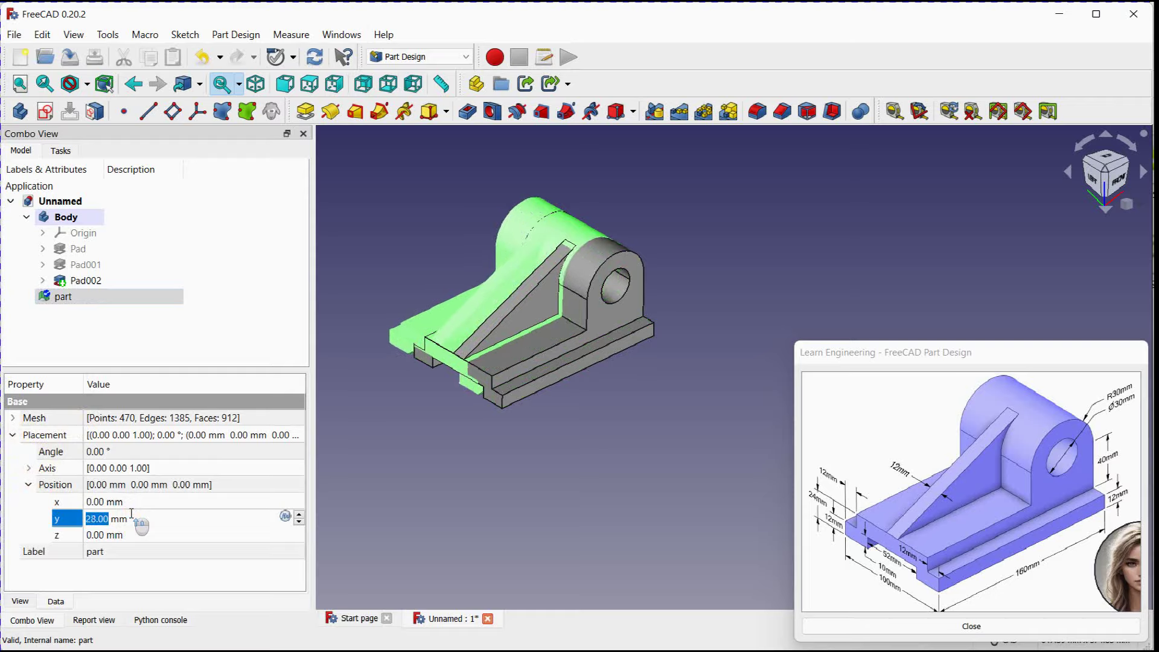
pyautogui.scroll(20, 131, 515)
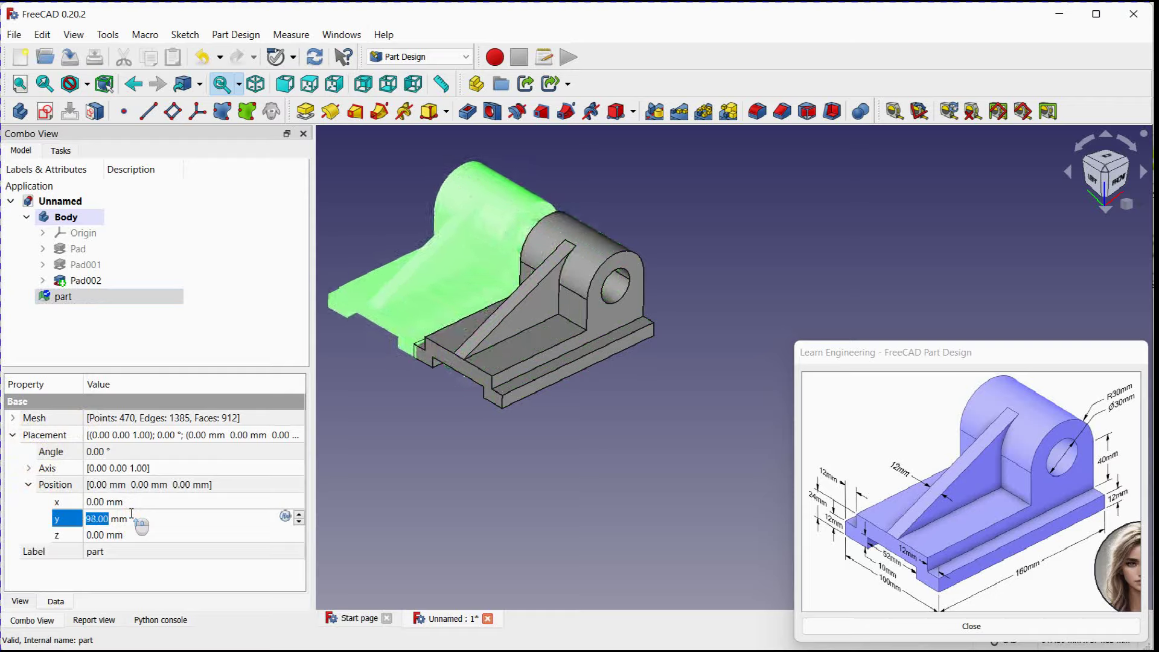
pyautogui.scroll(20, 131, 515)
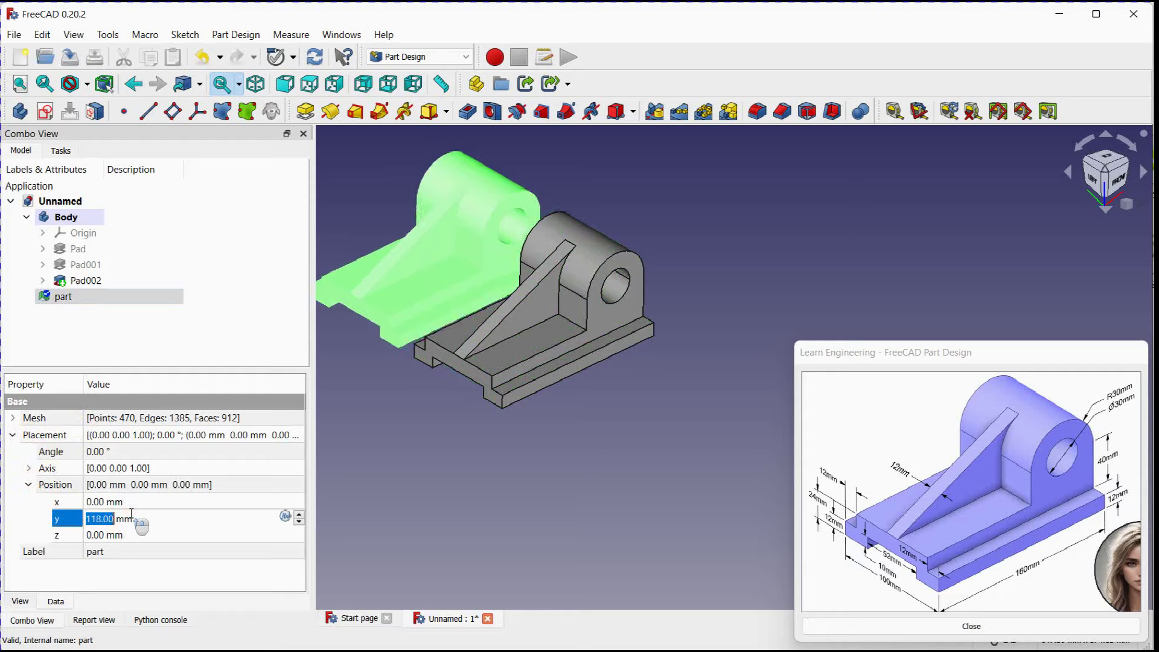
pyautogui.scroll(10, 131, 514)
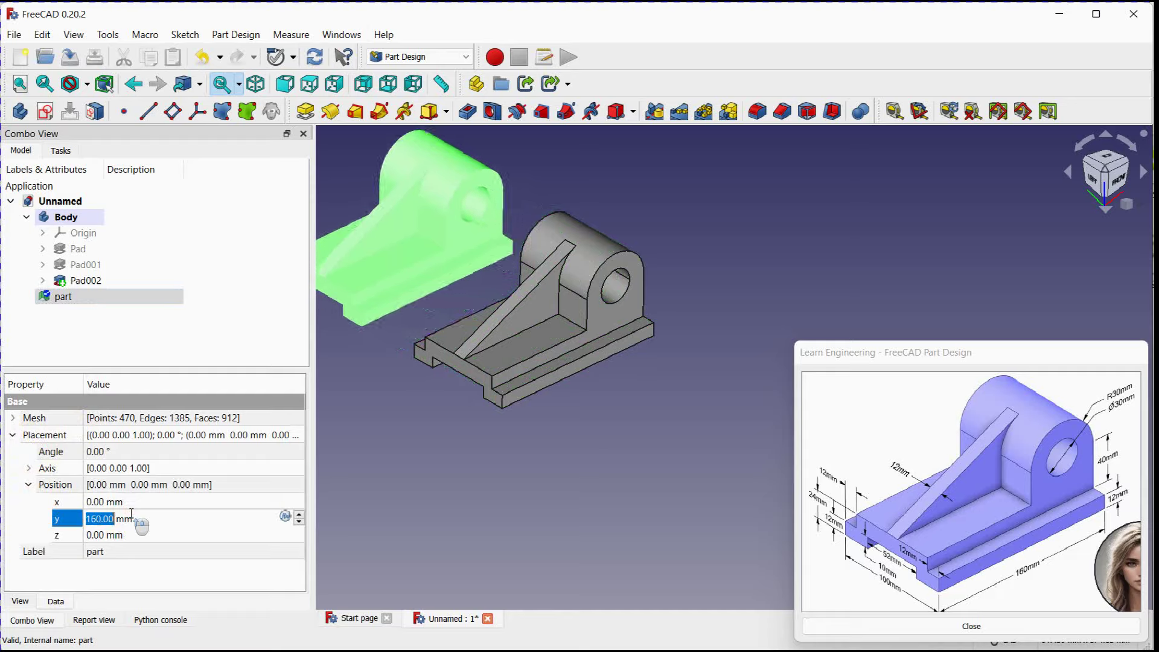
pyautogui.click(650, 546)
pyautogui.moveTo(483, 450); pyautogui.dragTo(554, 538, button='middle')
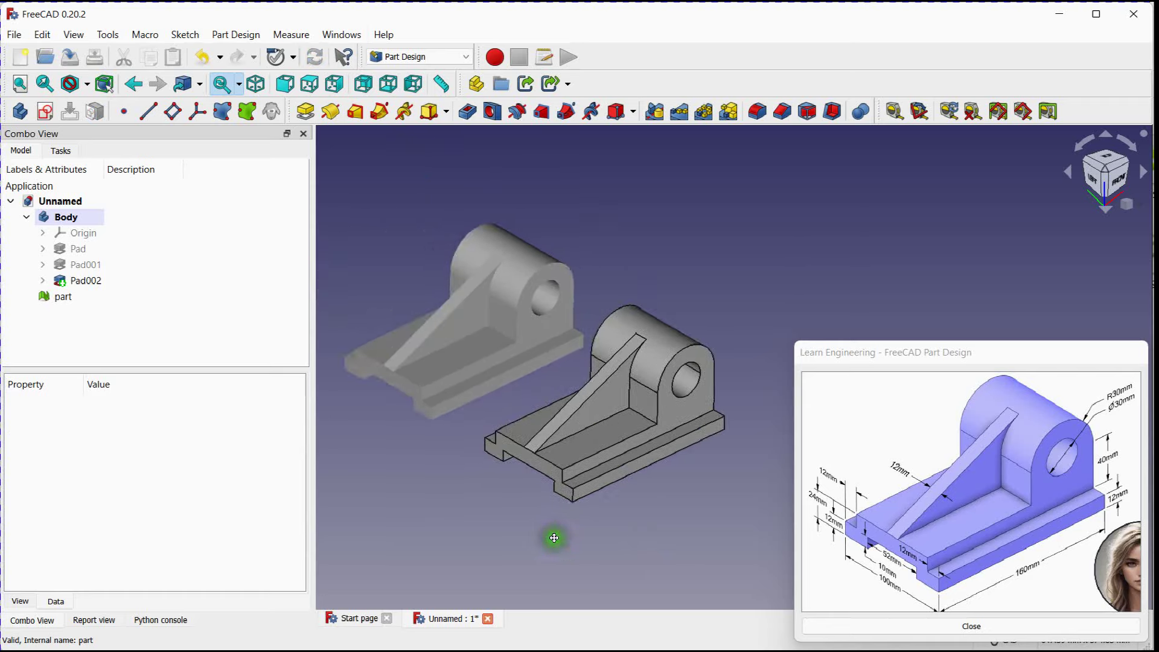
pyautogui.moveTo(404, 507); pyautogui.dragTo(431, 502, button='middle')
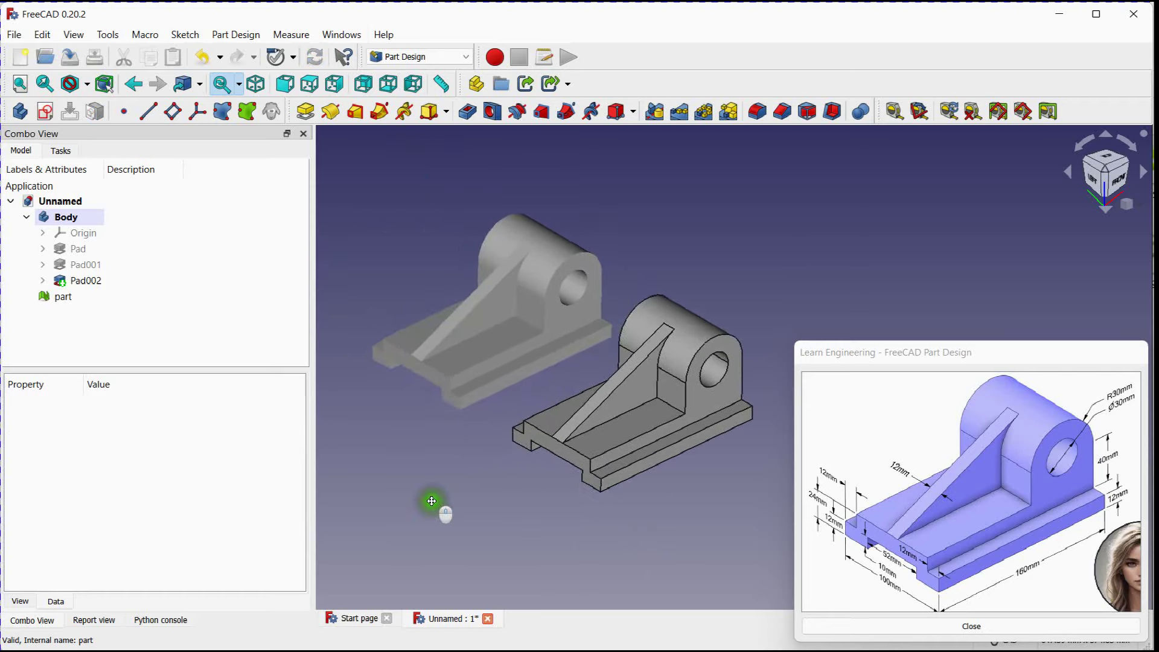
# - Set the shape color of the imported part mesh to red (#ff0000)
pyautogui.click(494, 367)
pyautogui.rightClick(494, 368)
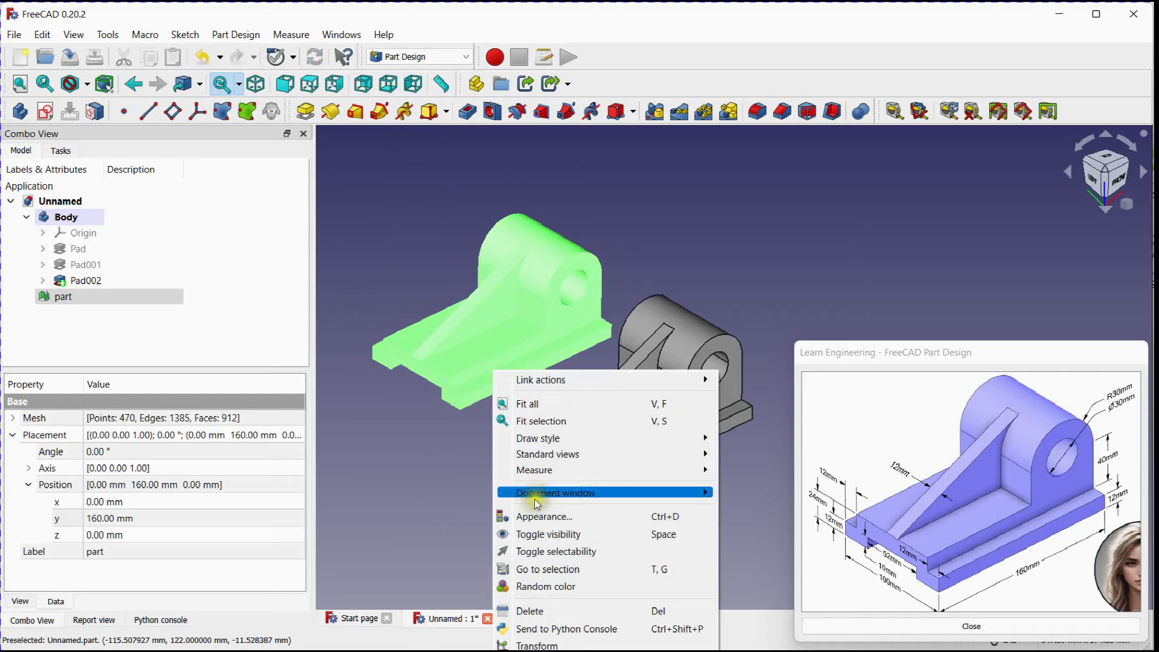
pyautogui.click(542, 517)
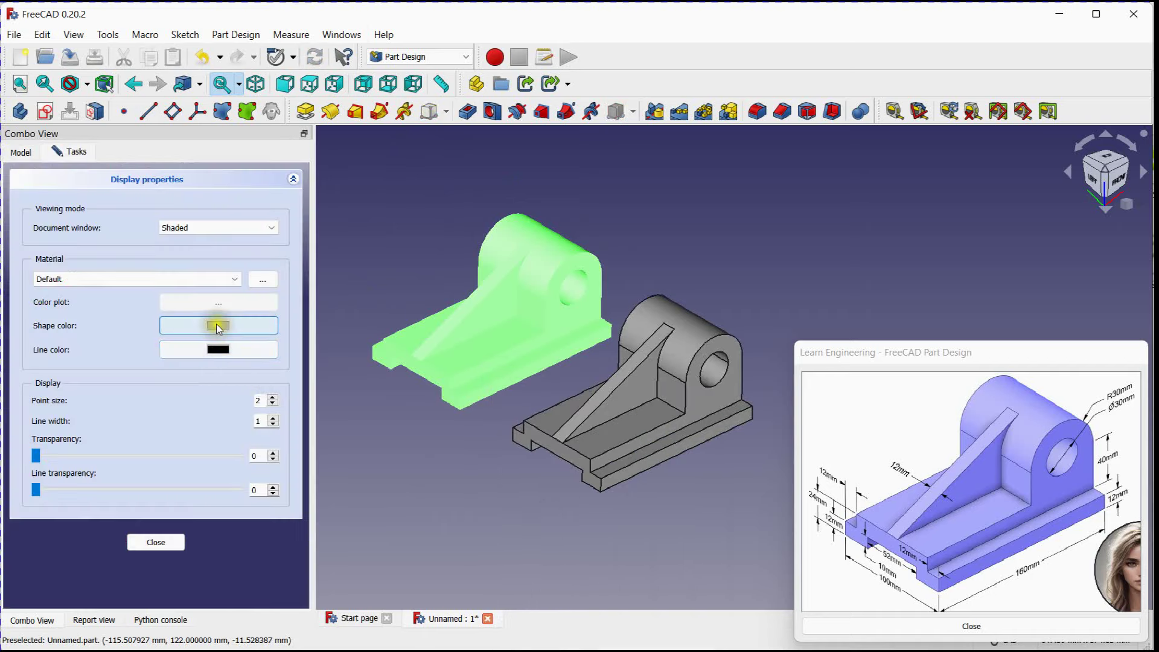
pyautogui.click(216, 324)
pyautogui.click(411, 275)
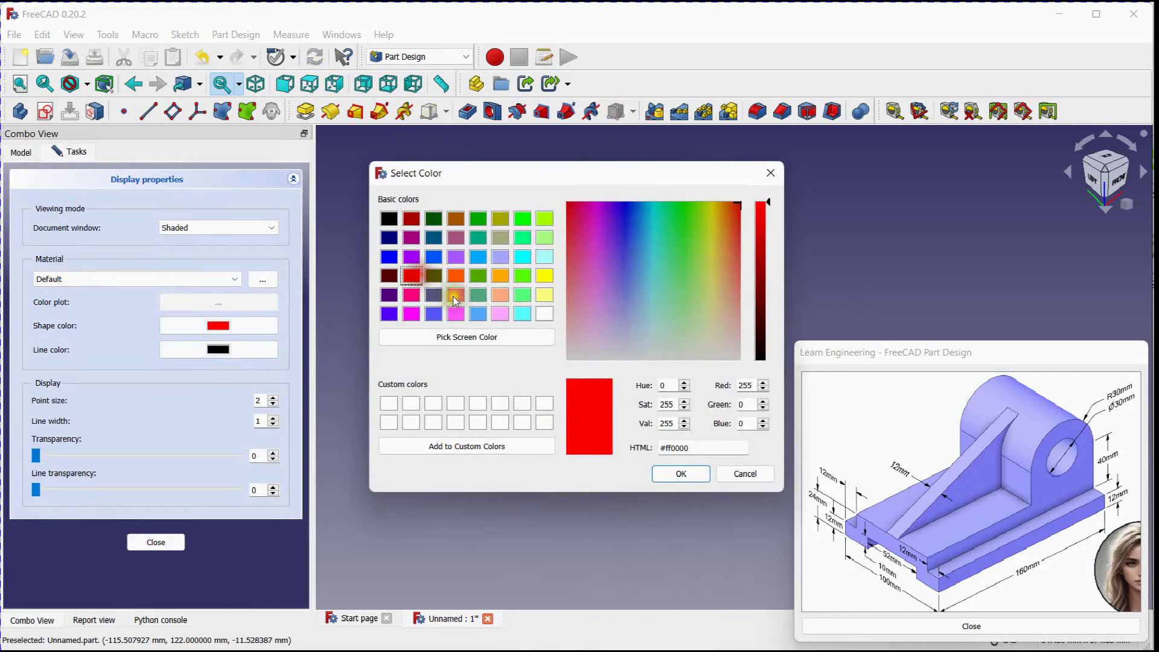
pyautogui.click(680, 474)
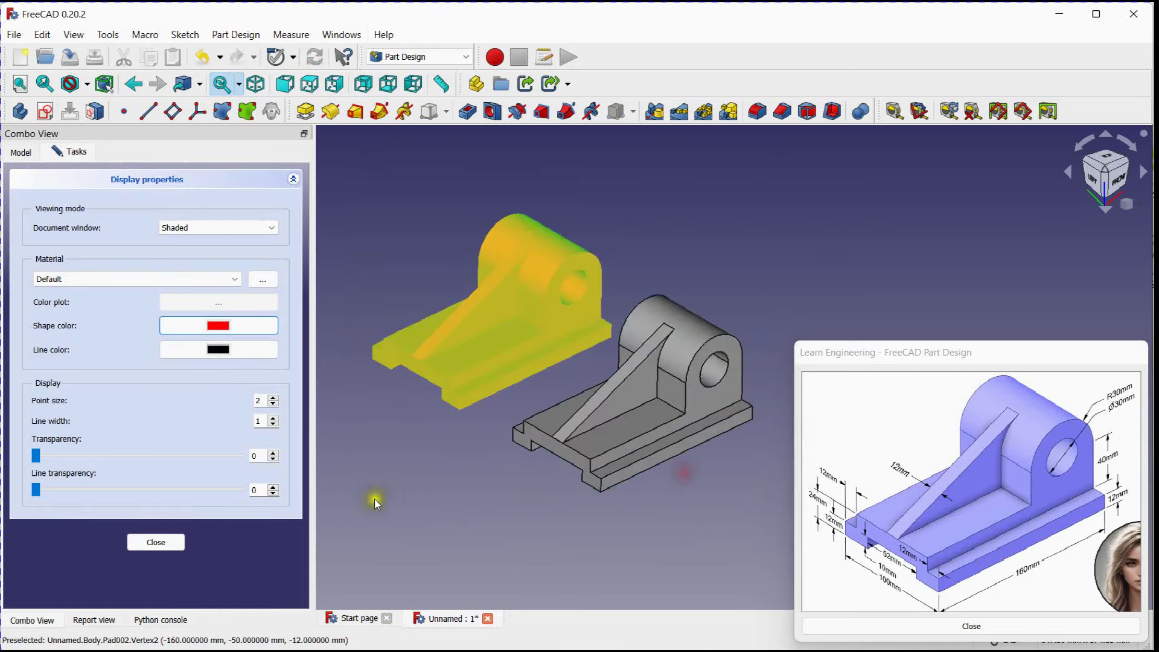
# - Set the shape color of the solid bracket to the basic blue-violet and close the display properties
pyautogui.click(659, 403)
pyautogui.click(229, 327)
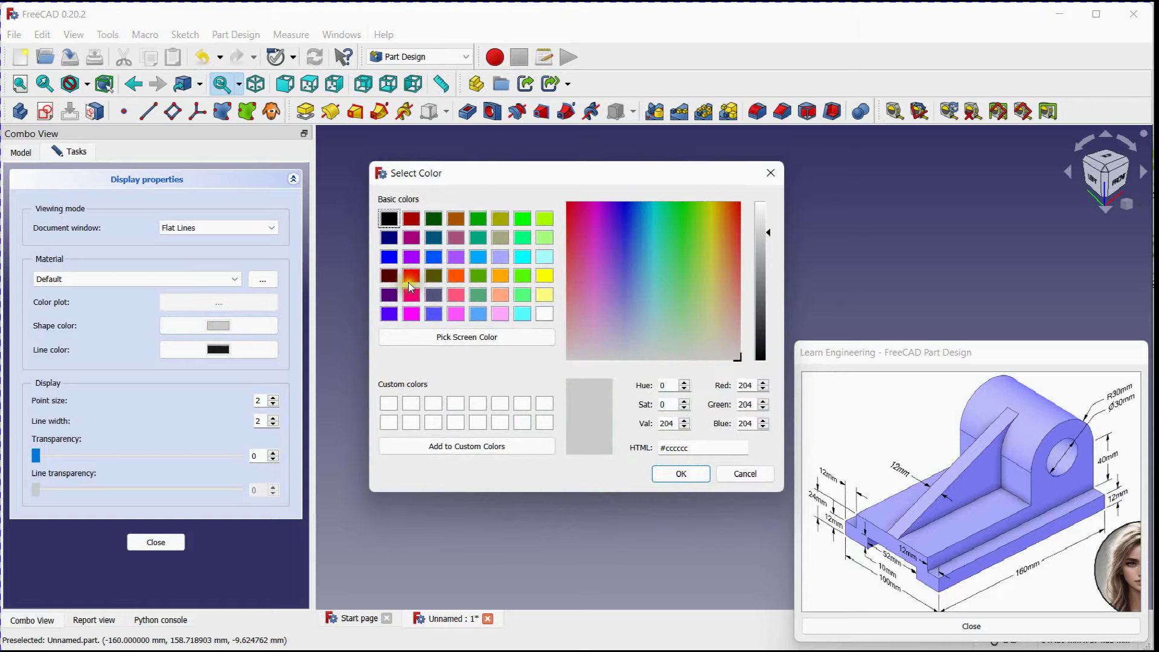
pyautogui.click(390, 314)
pyautogui.click(692, 474)
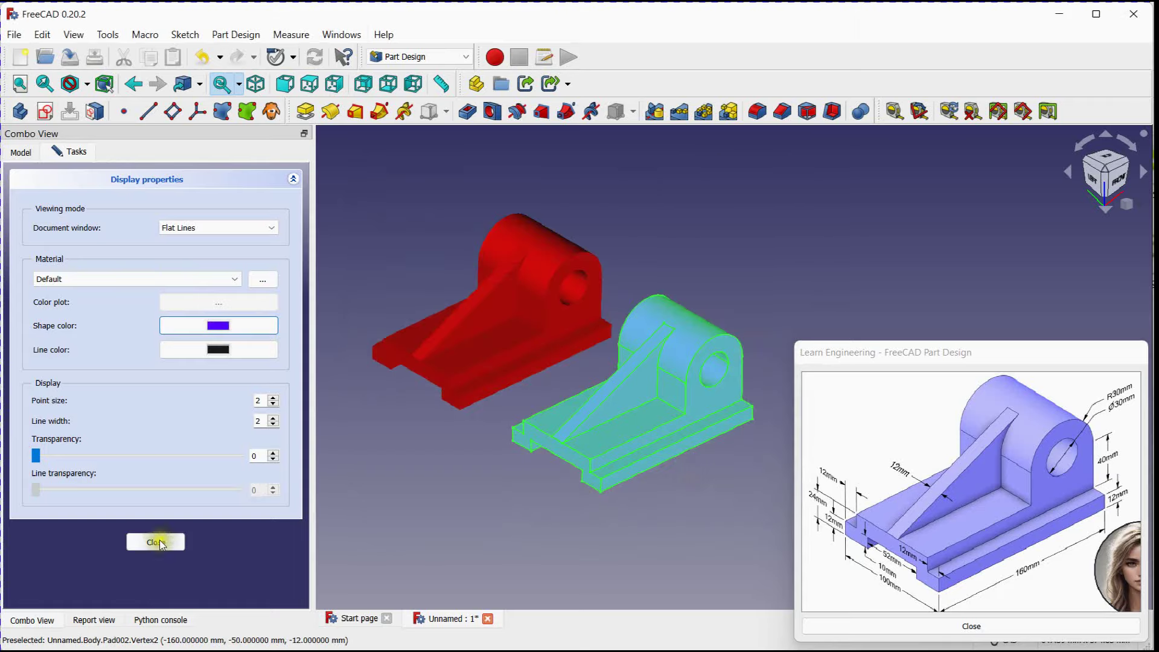
pyautogui.click(156, 542)
pyautogui.click(414, 473)
pyautogui.moveTo(408, 473); pyautogui.dragTo(364, 459, button='middle')
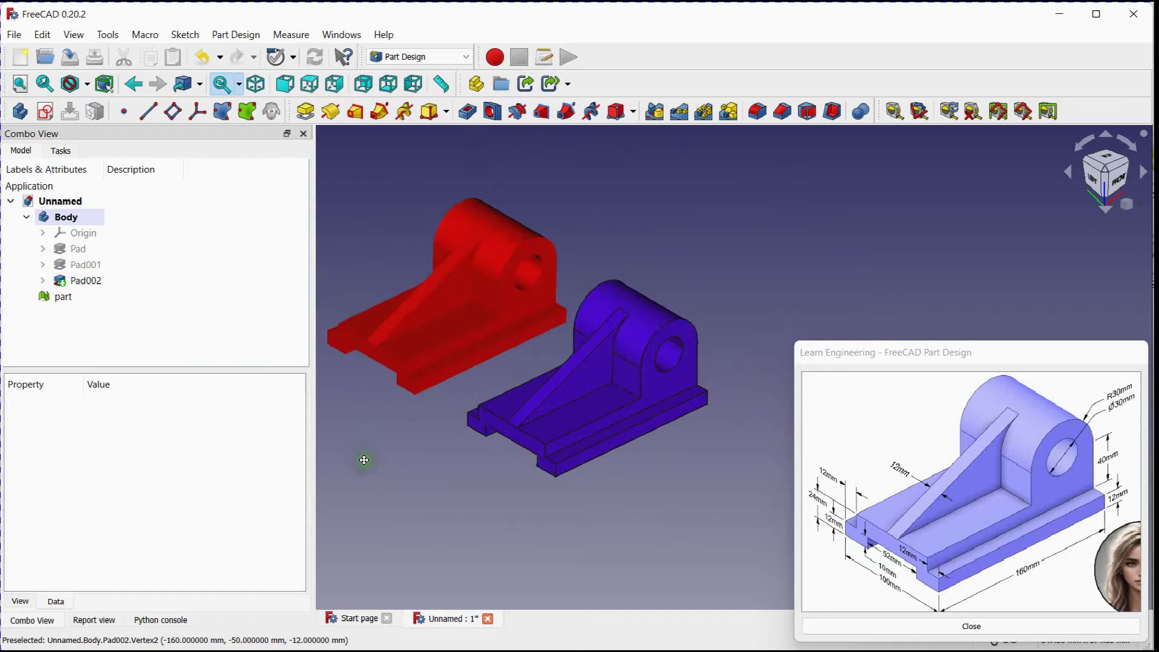
pyautogui.scroll(2, 364, 460)
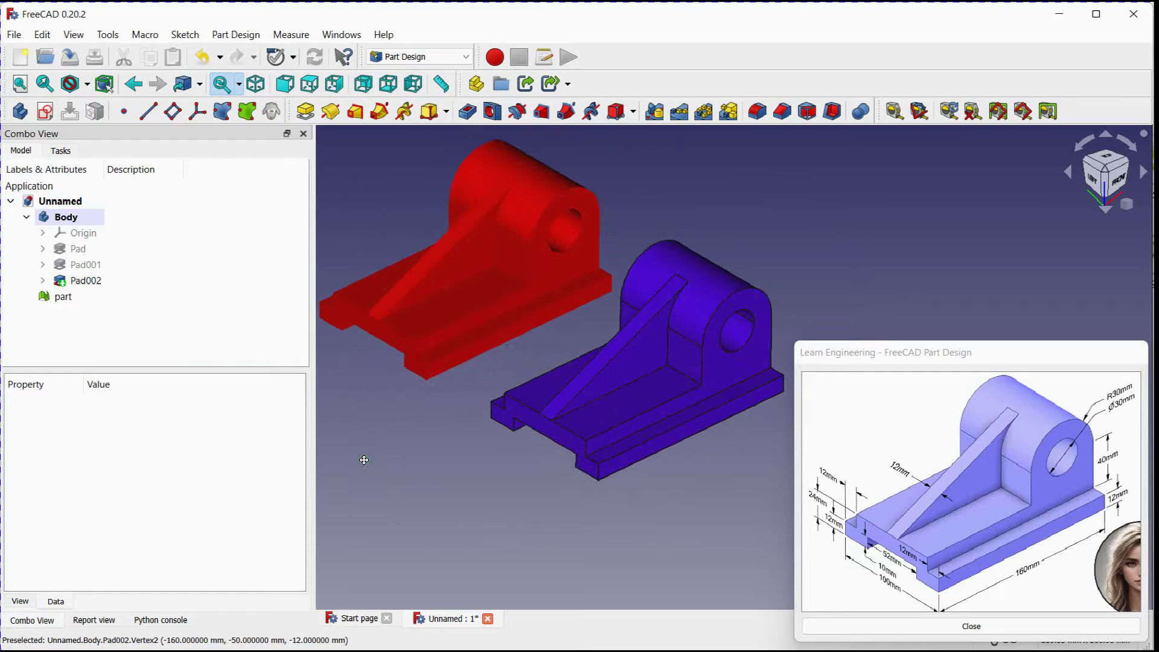